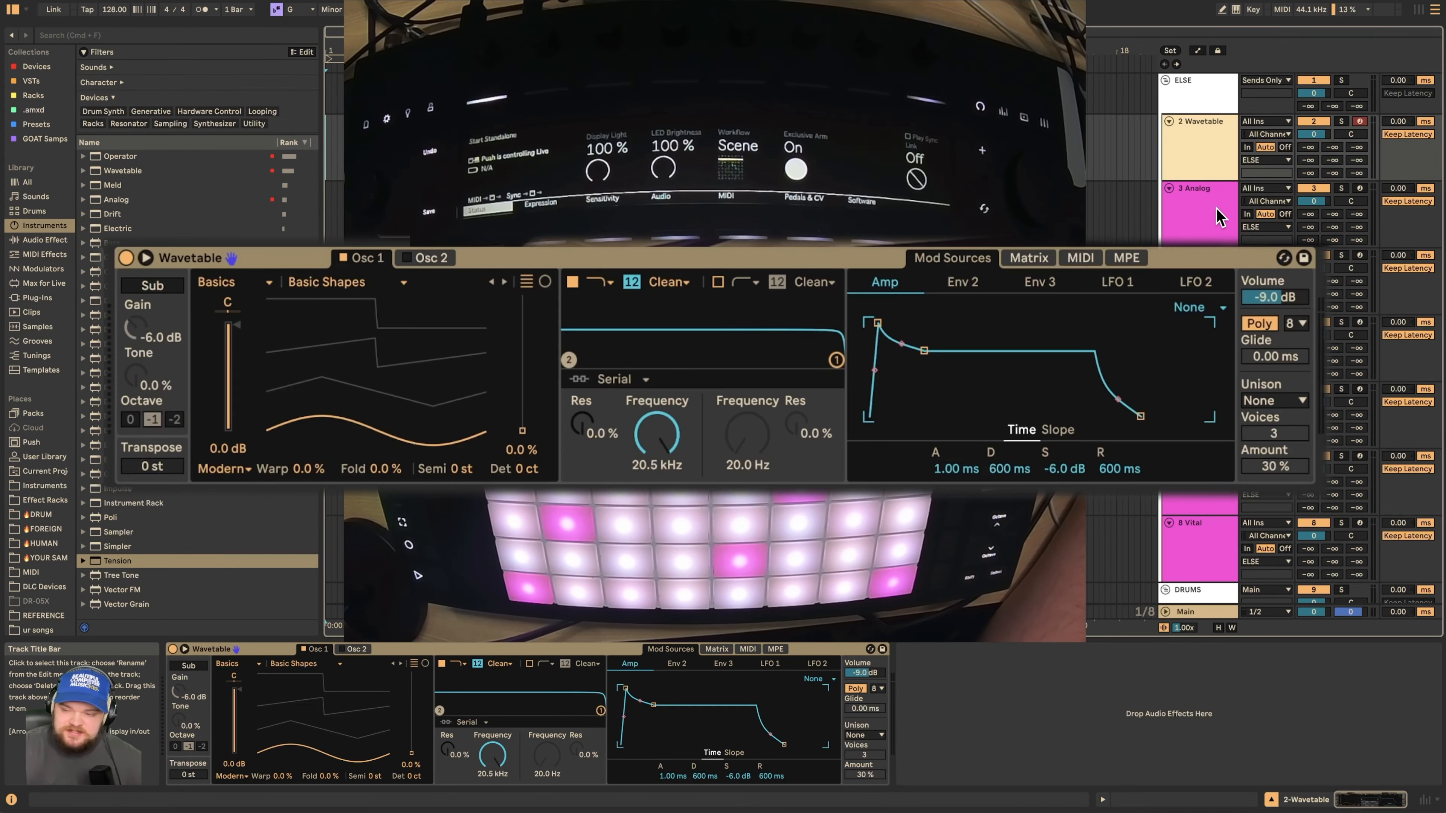
Step: Look through the instruments on the Analog, Drift, Meld and Collision tracks
{"action": "left_click", "coordinate": [1216, 215]}
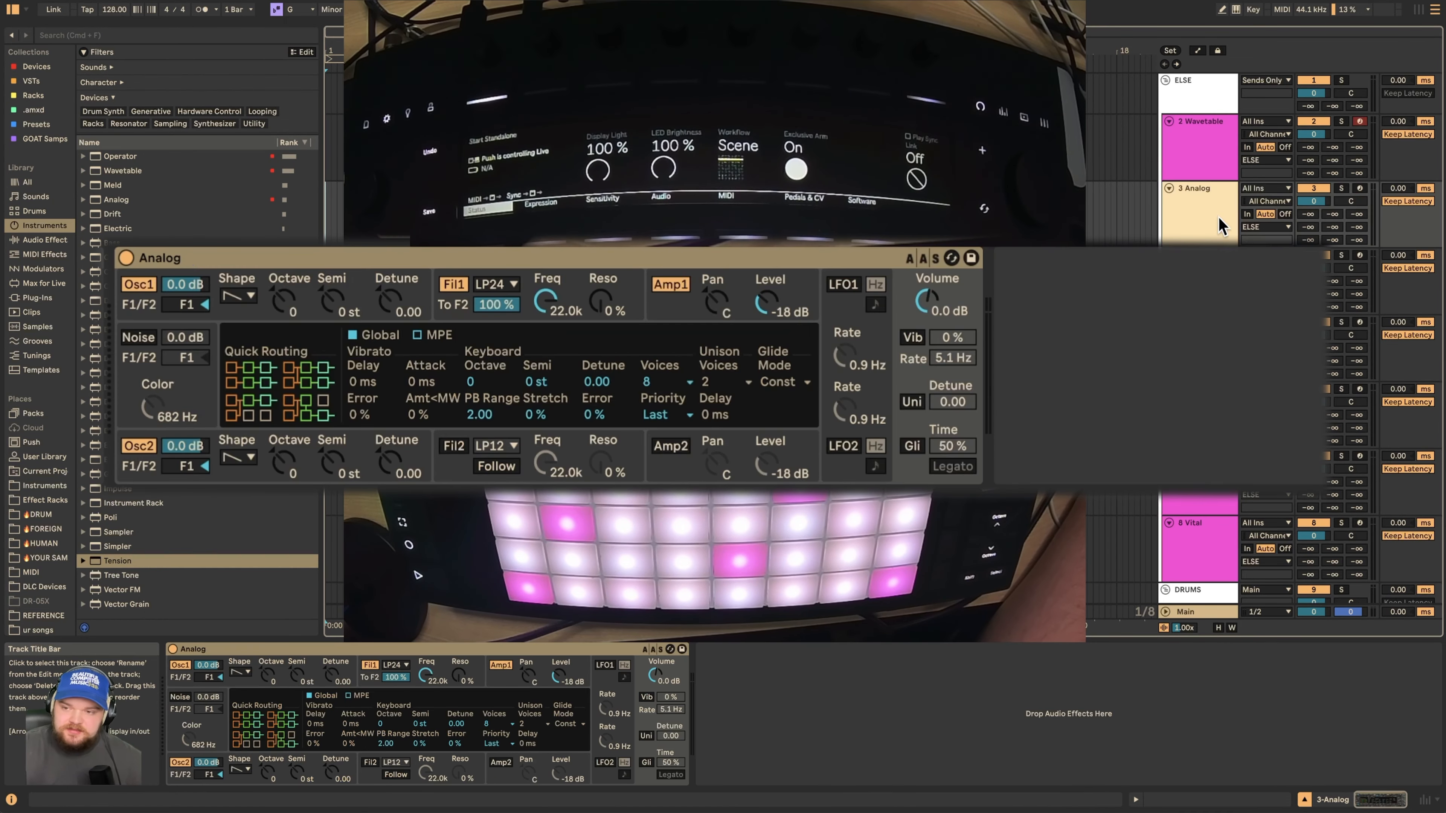
{"action": "left_click", "coordinate": [1216, 282]}
{"action": "left_click", "coordinate": [1216, 347]}
{"action": "left_click", "coordinate": [1217, 414]}
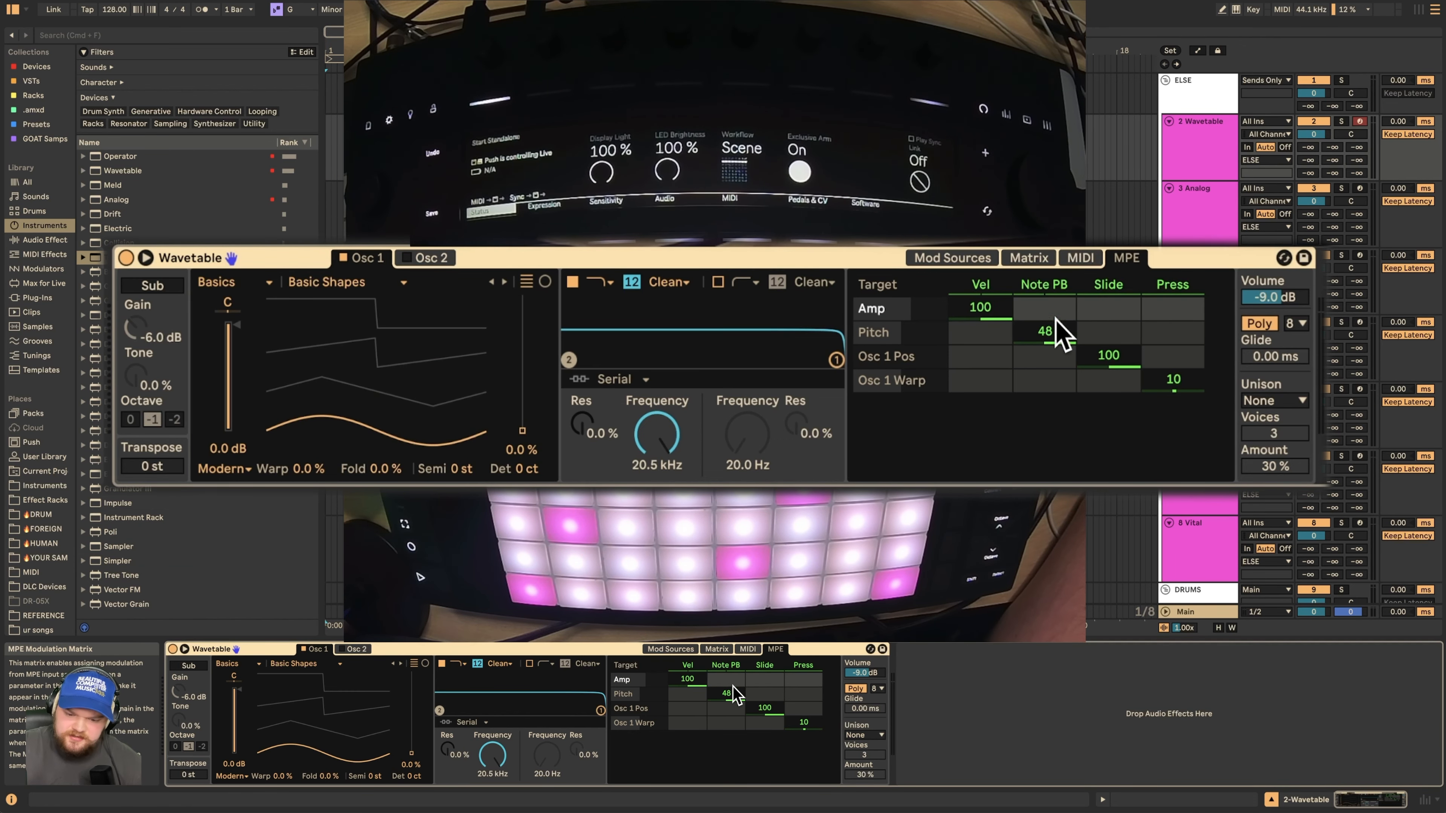
Step: In Wavetable's MPE matrix, set the velocity amount for Amp to 50 and the pressure amount for Osc 1 Warp to 100
{"action": "left_click", "coordinate": [692, 680]}
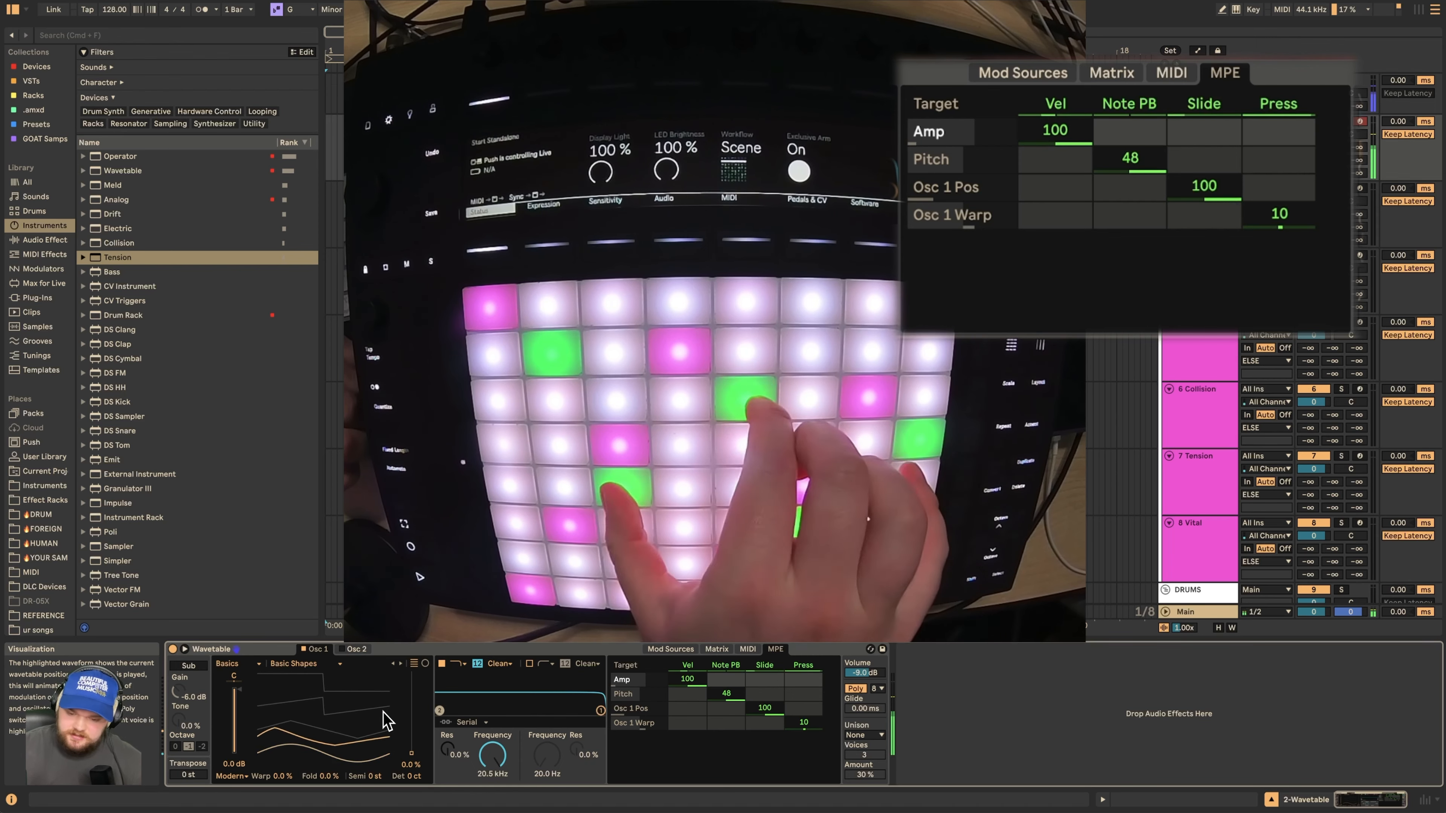
{"action": "left_click", "coordinate": [803, 722]}
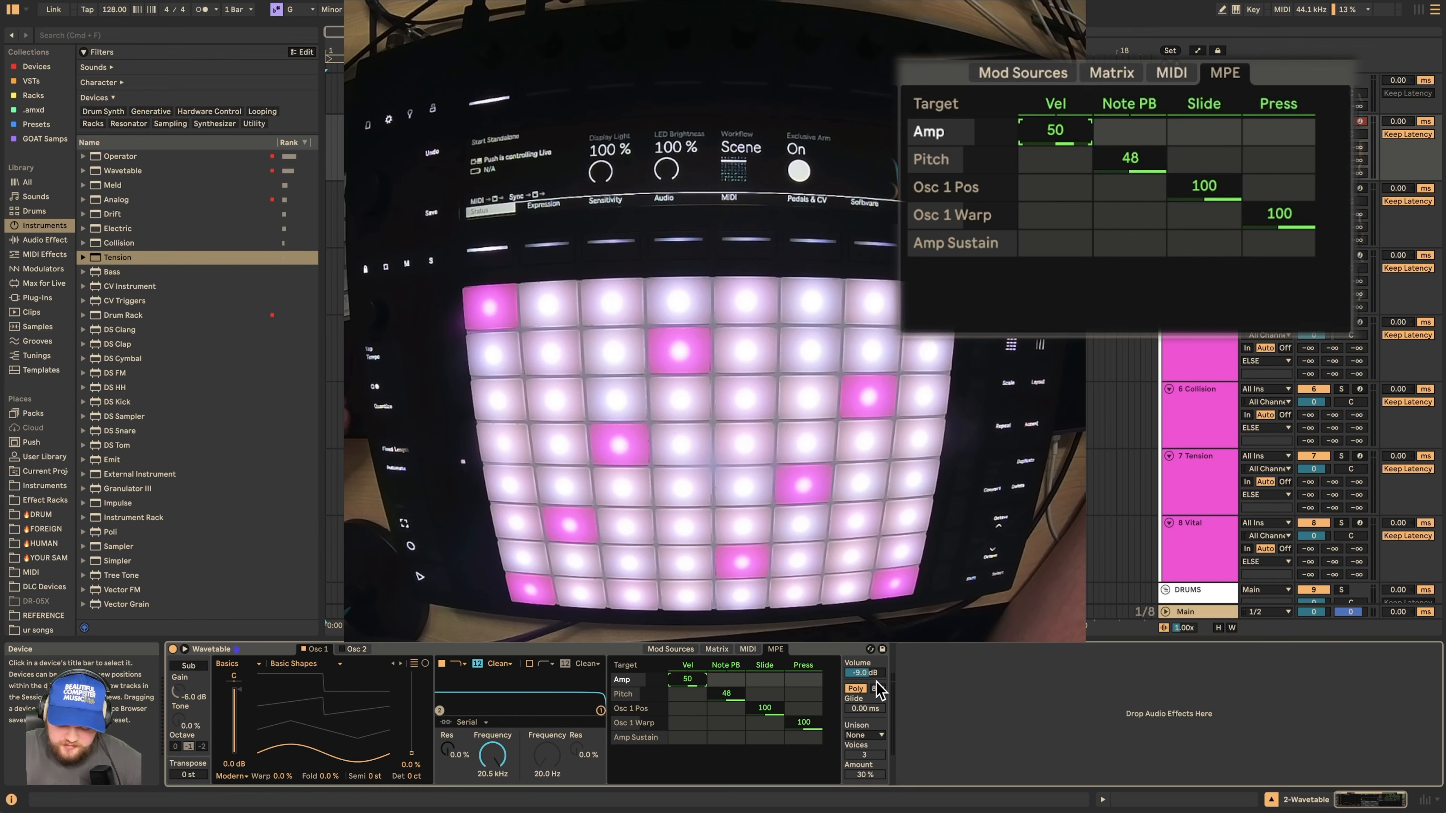
Step: Create a four-bar MIDI clip on the Wavetable track and add G3, B♭3 and D4 notes at its start
{"action": "left_click_drag", "start_coordinate": [515, 145], "coordinate": [296, 141]}
{"action": "key", "text": "super+shift+m"}
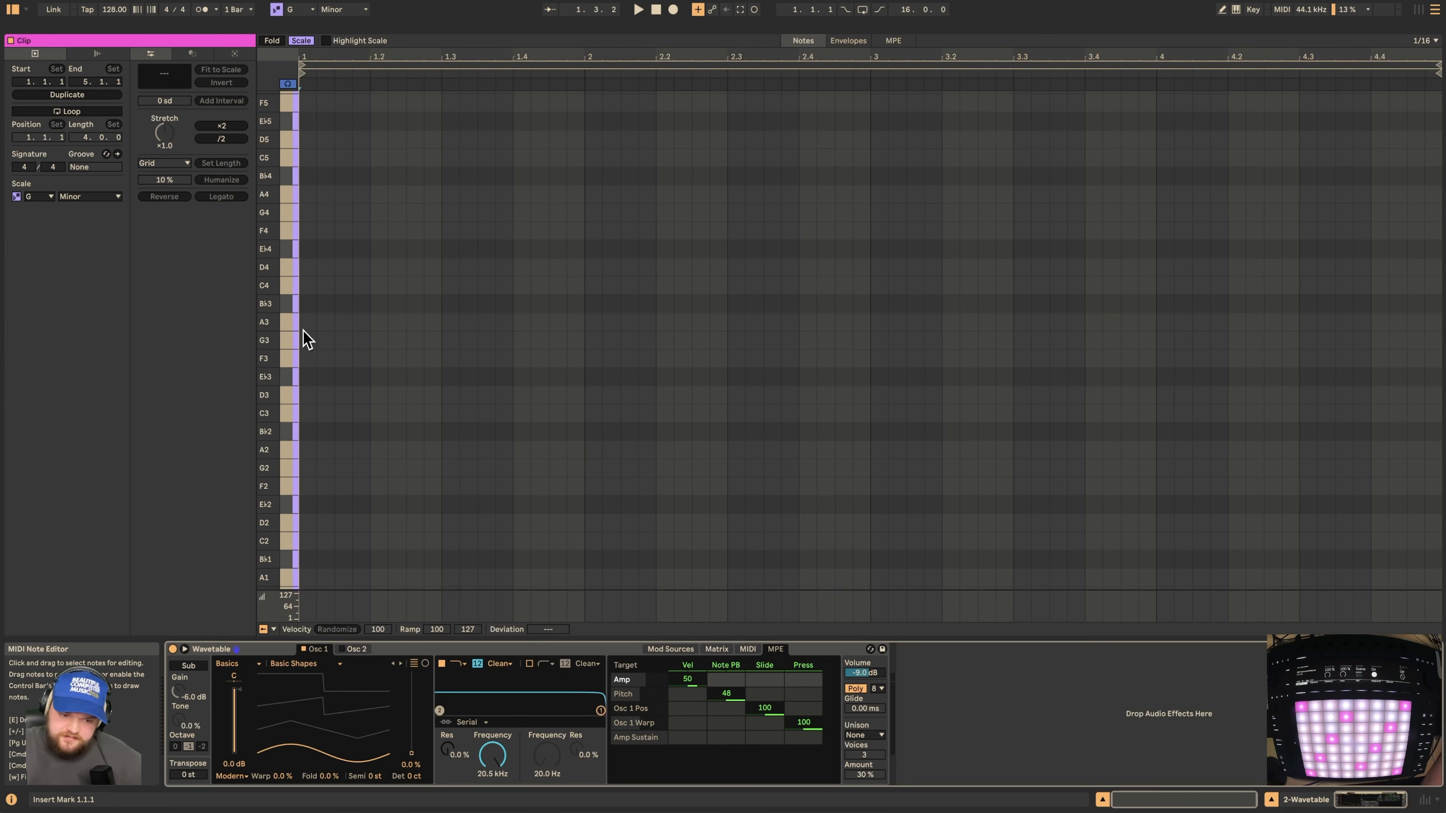
{"action": "double_click", "coordinate": [307, 340]}
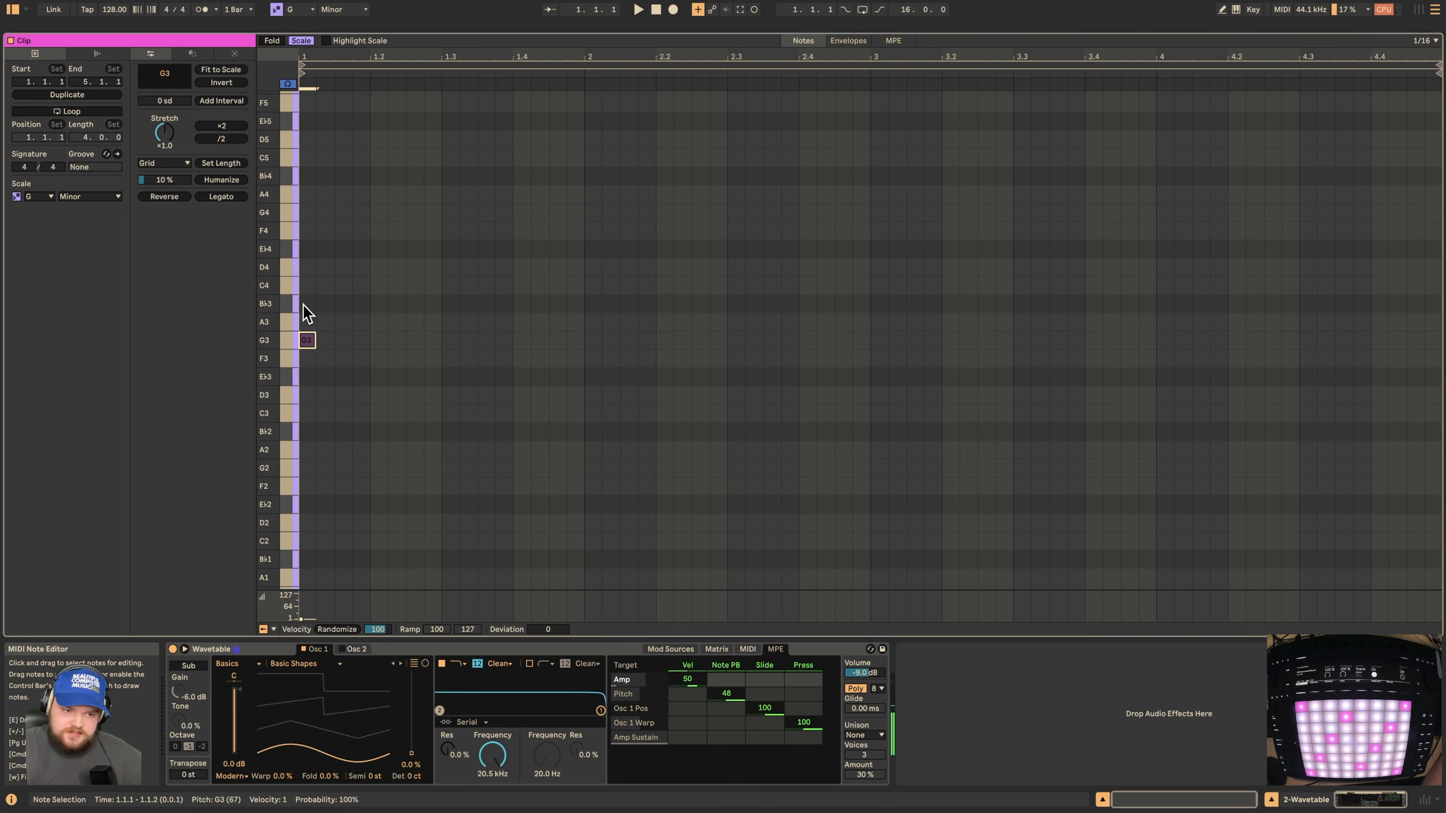
{"action": "double_click", "coordinate": [307, 304]}
Step: Lengthen the G3, B♭3 and D4 chord notes together and raise their velocity to 127
{"action": "left_click_drag", "start_coordinate": [358, 211], "coordinate": [294, 399]}
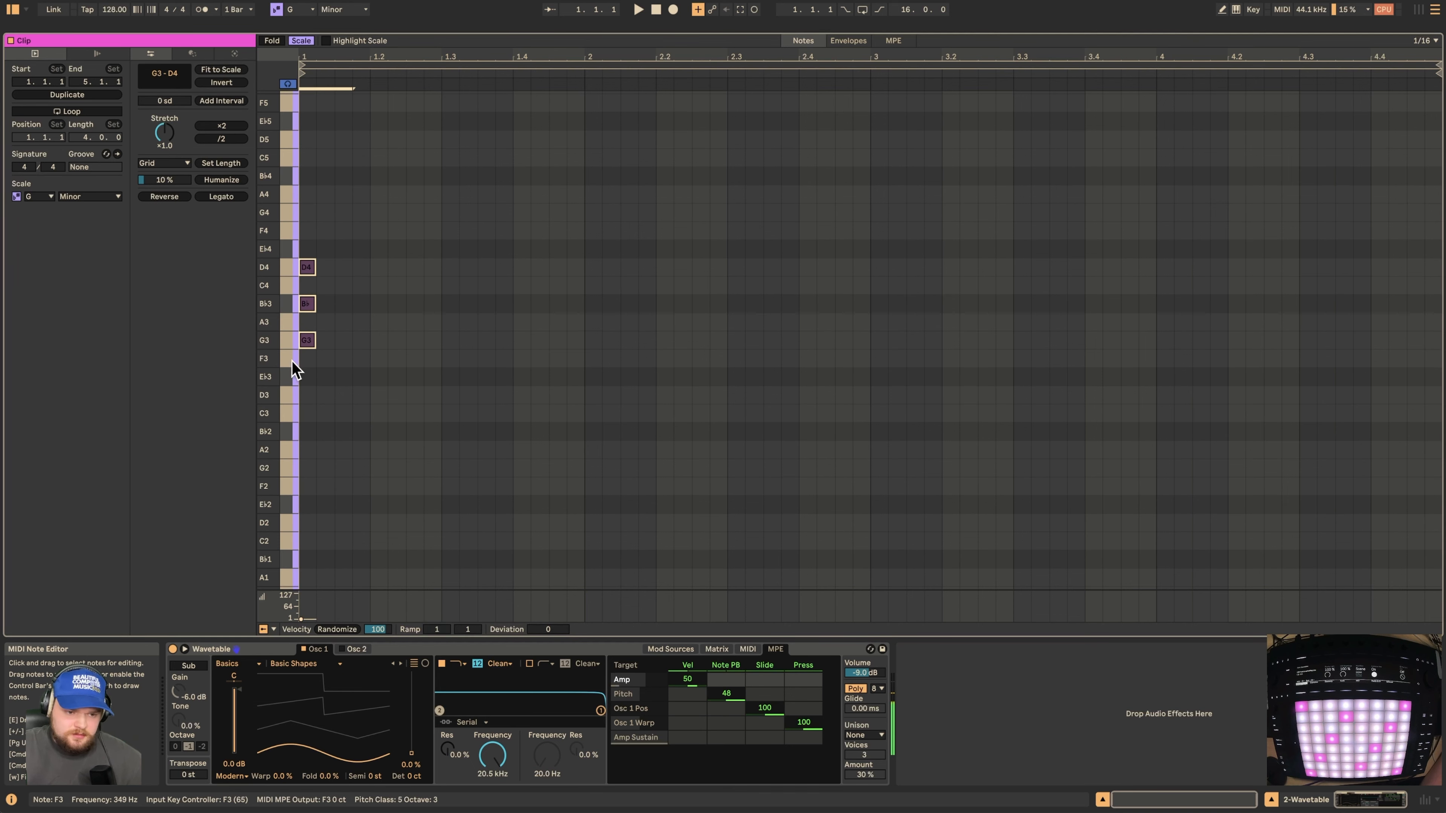
{"action": "left_click_drag", "start_coordinate": [315, 341], "coordinate": [513, 341]}
{"action": "left_click_drag", "start_coordinate": [380, 620], "coordinate": [380, 592]}
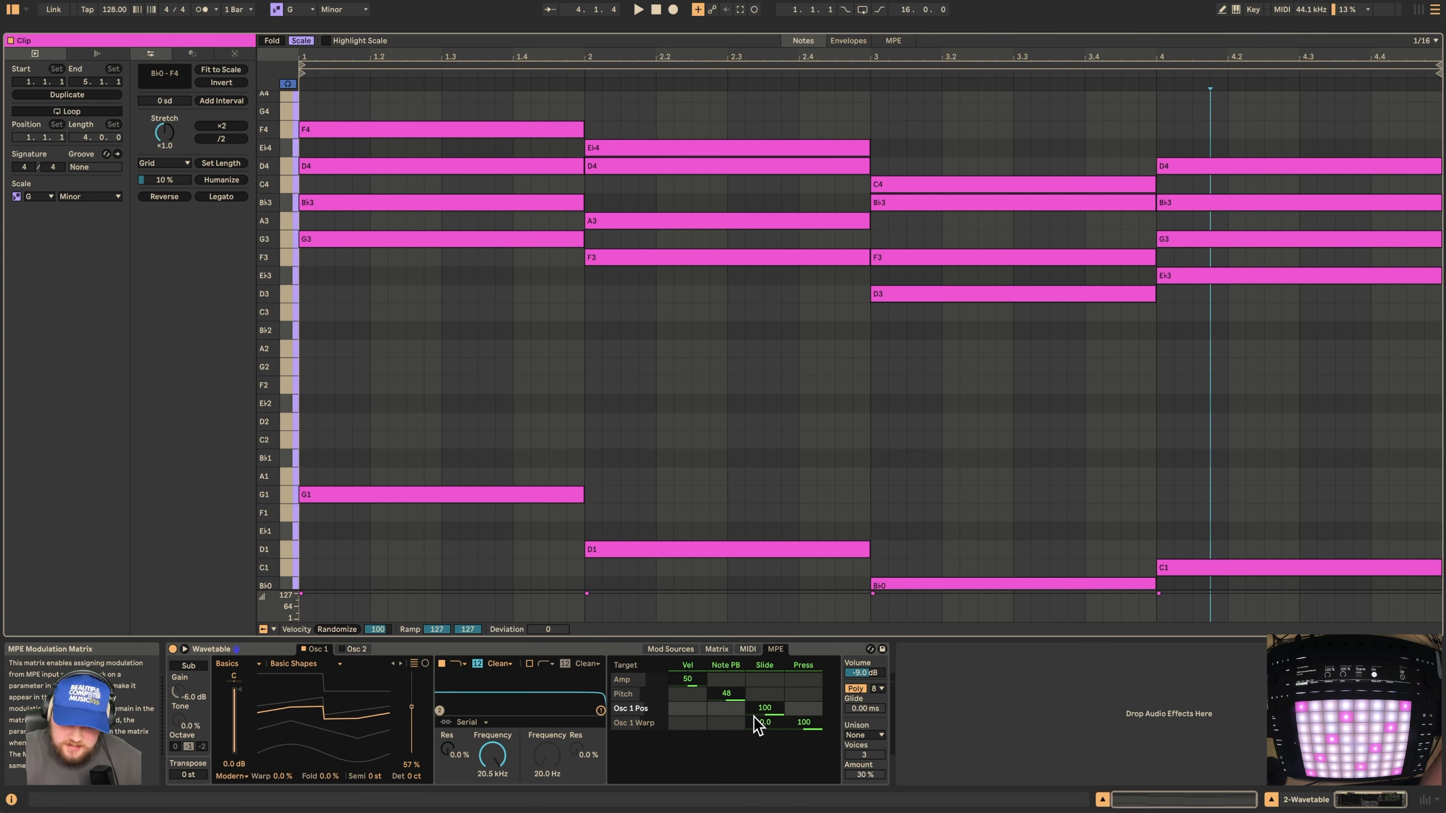
Step: Set Filter 1's frequency to 798 Hz, mapping pressure to the frequency at 94 and slide to the filter's resonance at 42
{"action": "left_click", "coordinate": [491, 773]}
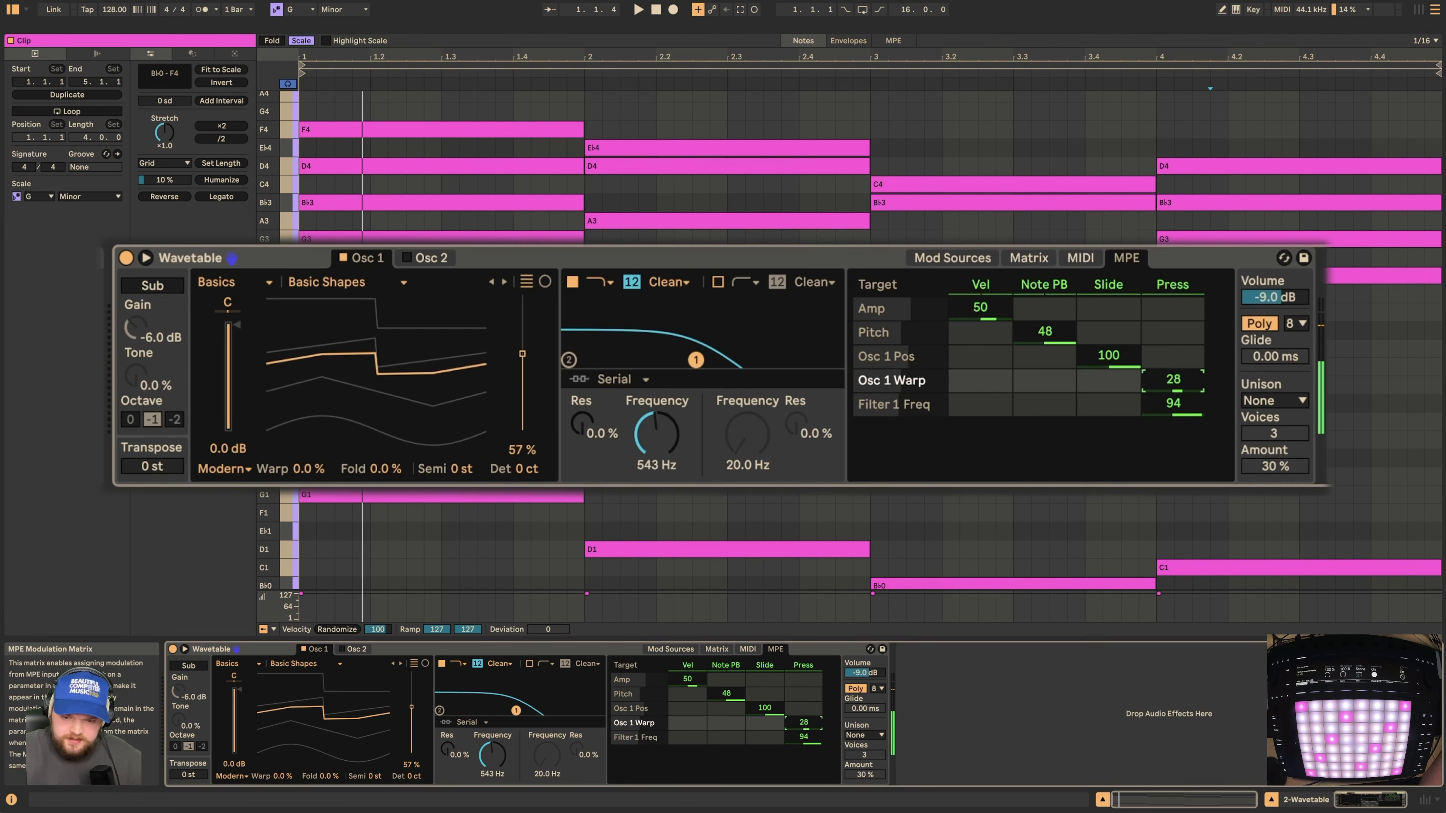
{"action": "left_click_drag", "start_coordinate": [626, 447], "coordinate": [661, 434]}
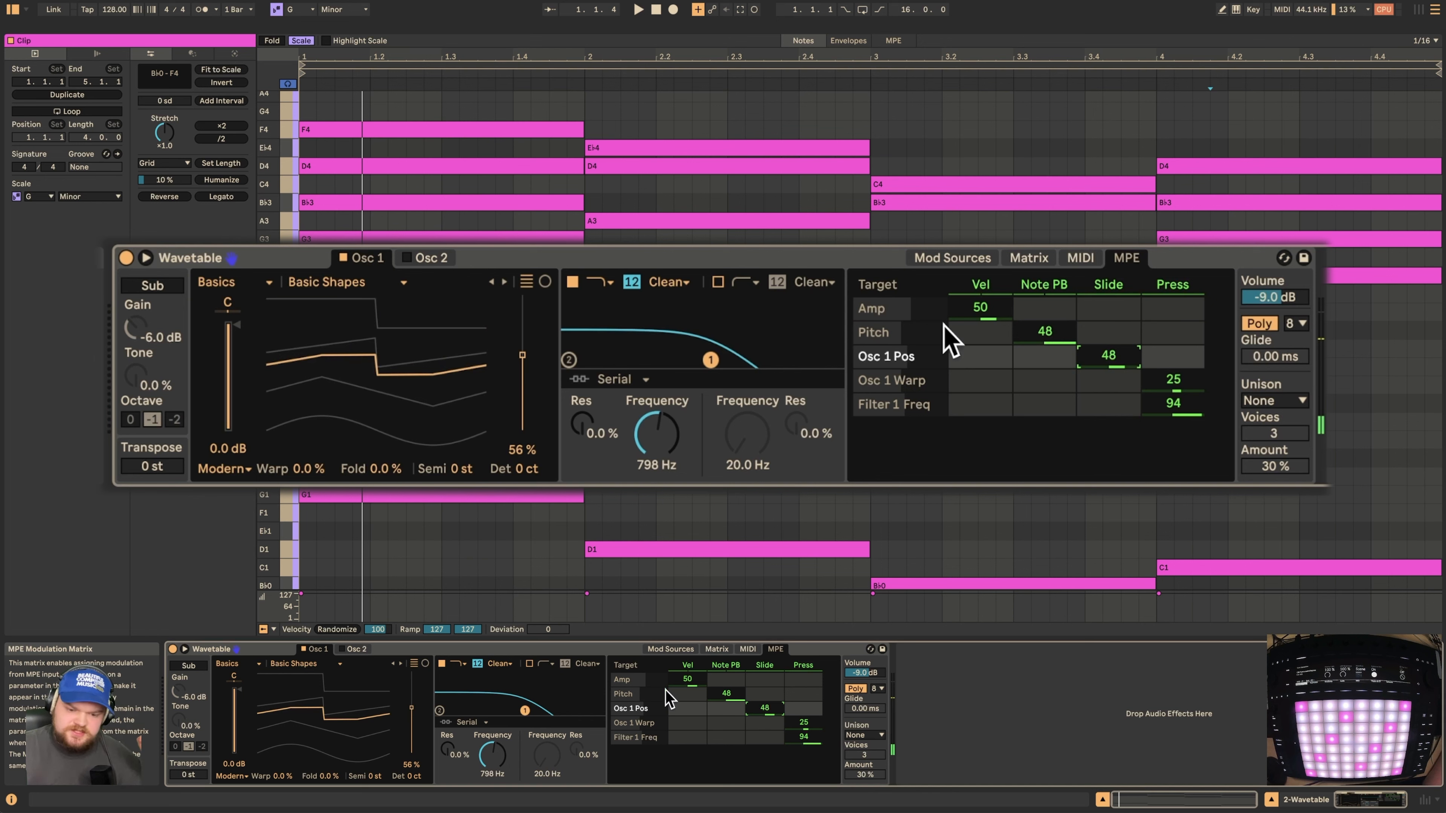
{"action": "left_click", "coordinate": [591, 435]}
{"action": "left_click", "coordinate": [1093, 436]}
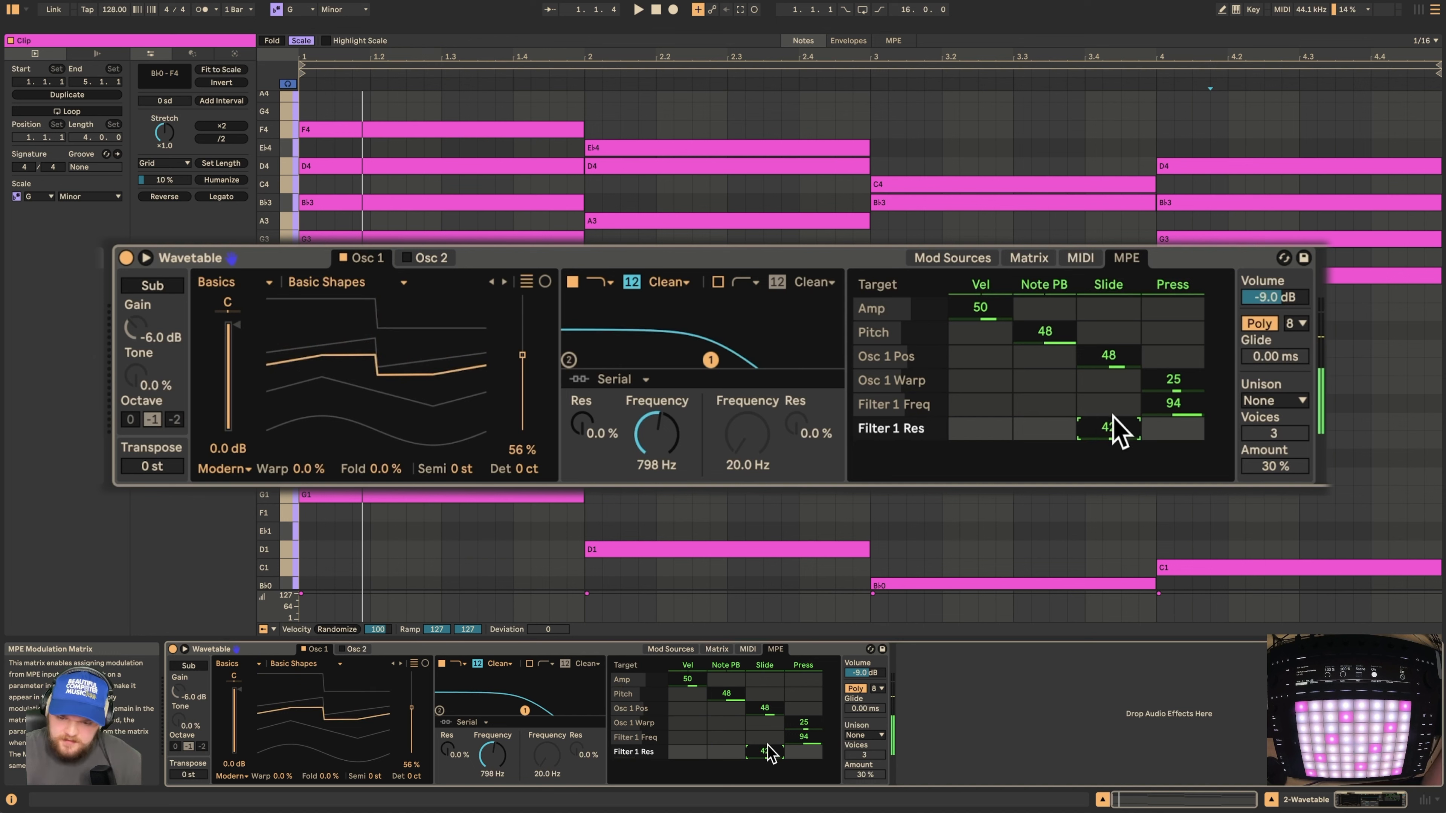
Step: Set Wavetable's unison mode to Noise with a 28 % amount and map pressure to Unison at 100
{"action": "left_click", "coordinate": [1287, 398]}
{"action": "left_click", "coordinate": [1275, 306]}
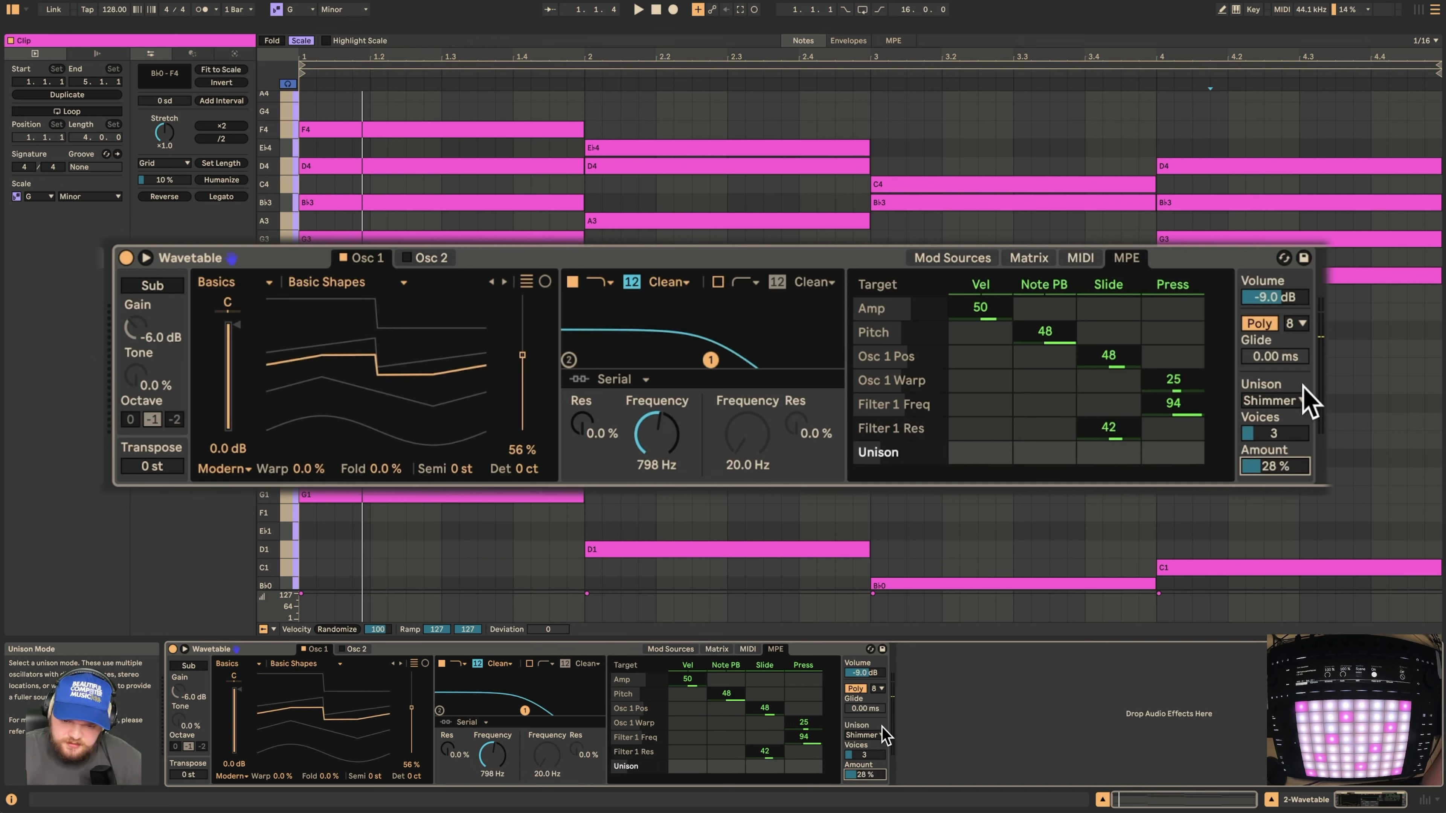
{"action": "left_click", "coordinate": [1289, 401]}
{"action": "left_click", "coordinate": [1275, 324]}
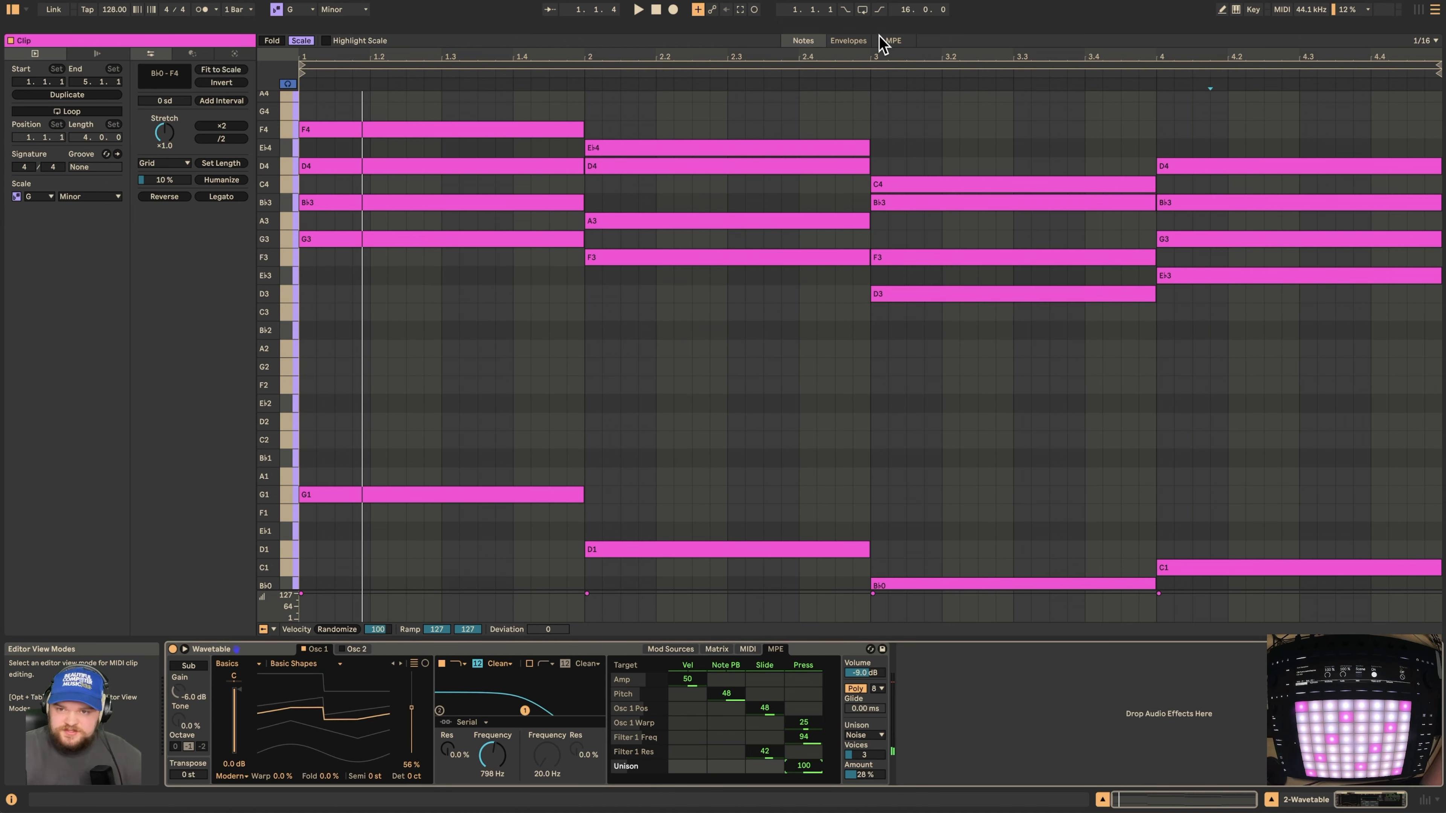
Step: Switch the clip to its MPE view with the slide and pressure expression lanes
{"action": "left_click", "coordinate": [893, 40]}
{"action": "scroll", "coordinate": [561, 265], "scroll_direction": "down", "scroll_amount": 5}
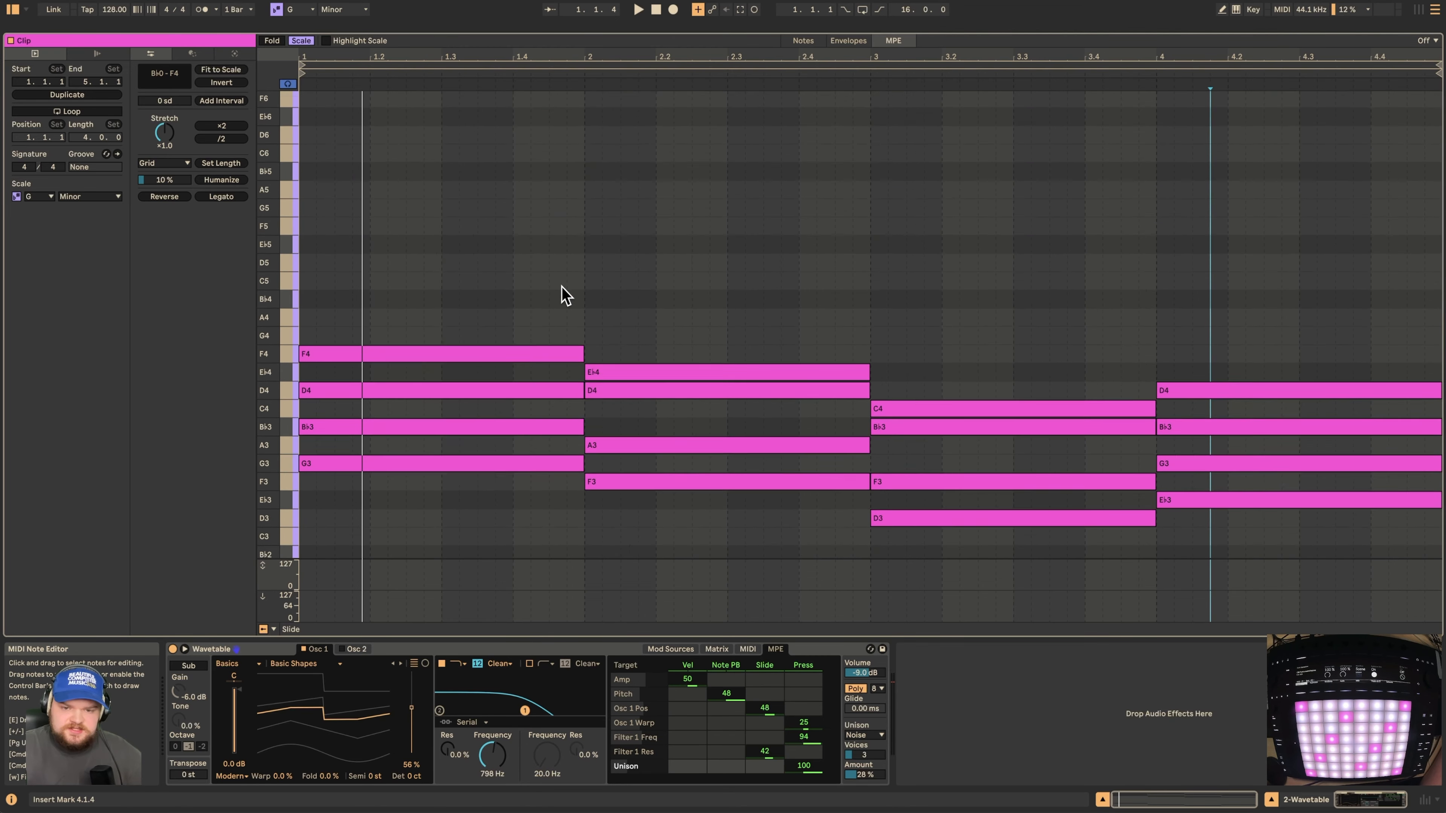
{"action": "left_click", "coordinate": [431, 573]}
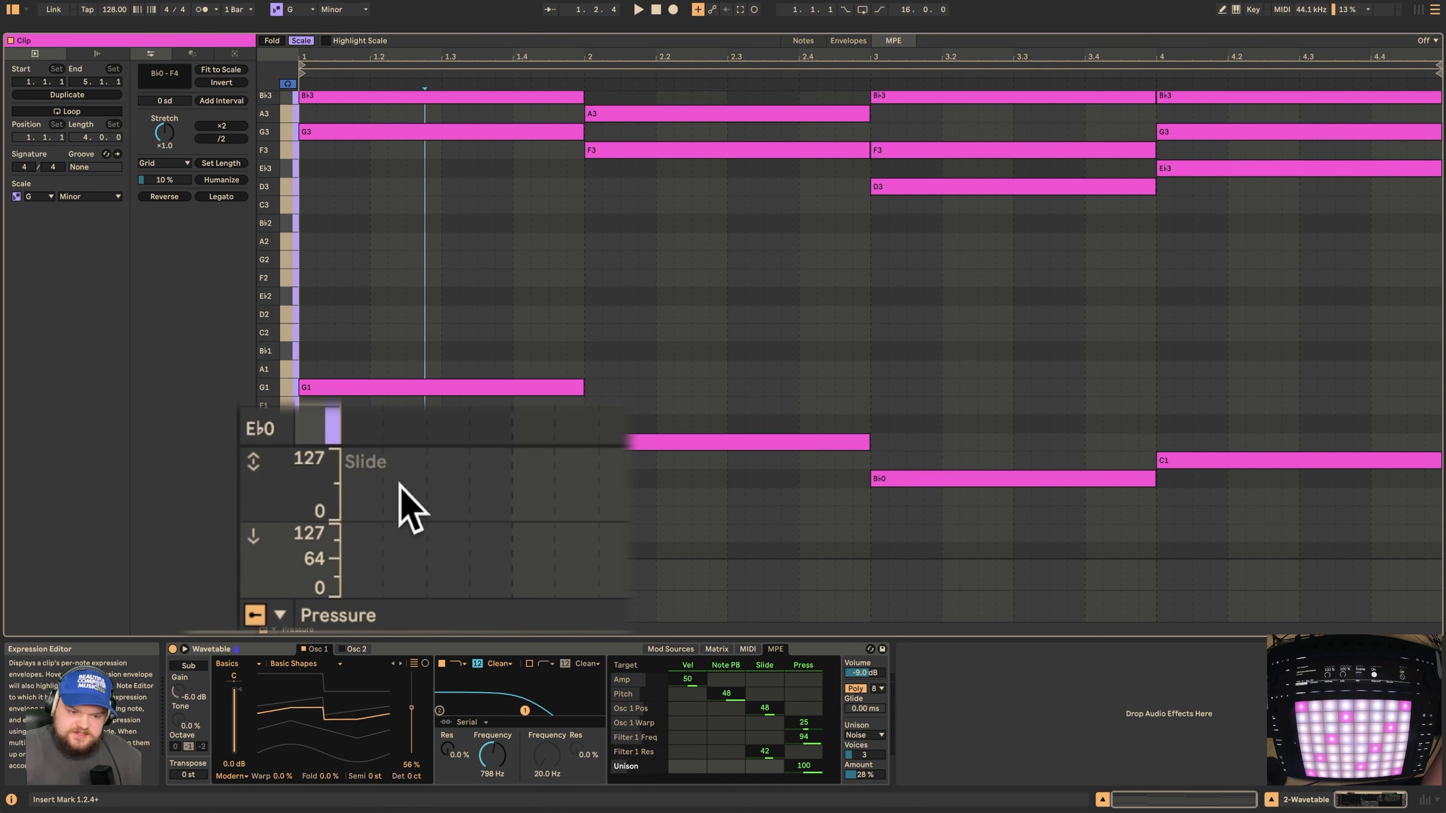
{"action": "scroll", "coordinate": [394, 397], "scroll_direction": "up", "scroll_amount": 5}
Step: Enlarge the expression lanes and draw freehand slide and pressure curves across the first bar's F4 note
{"action": "left_click", "coordinate": [399, 179]}
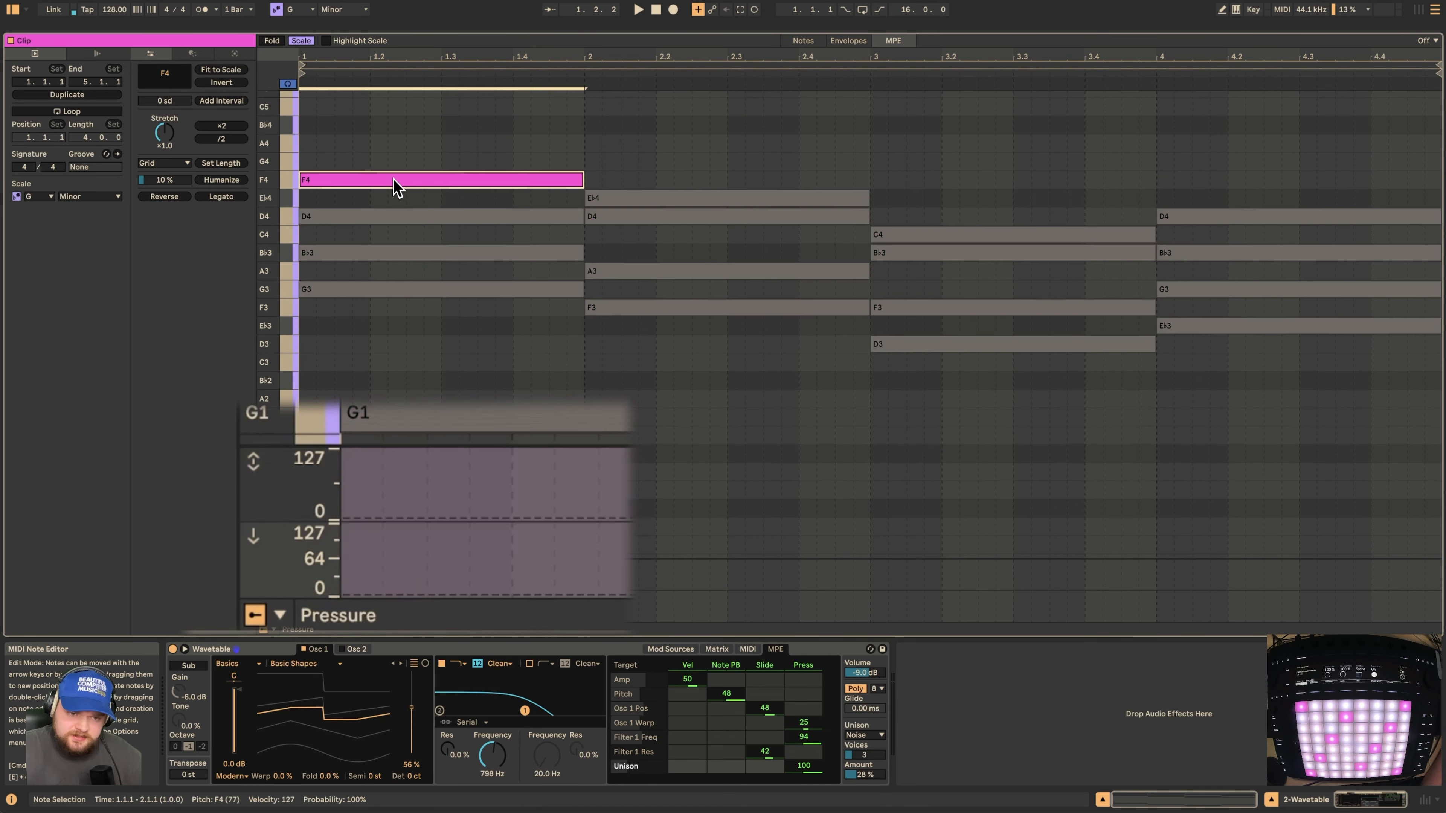
{"action": "key", "text": "b"}
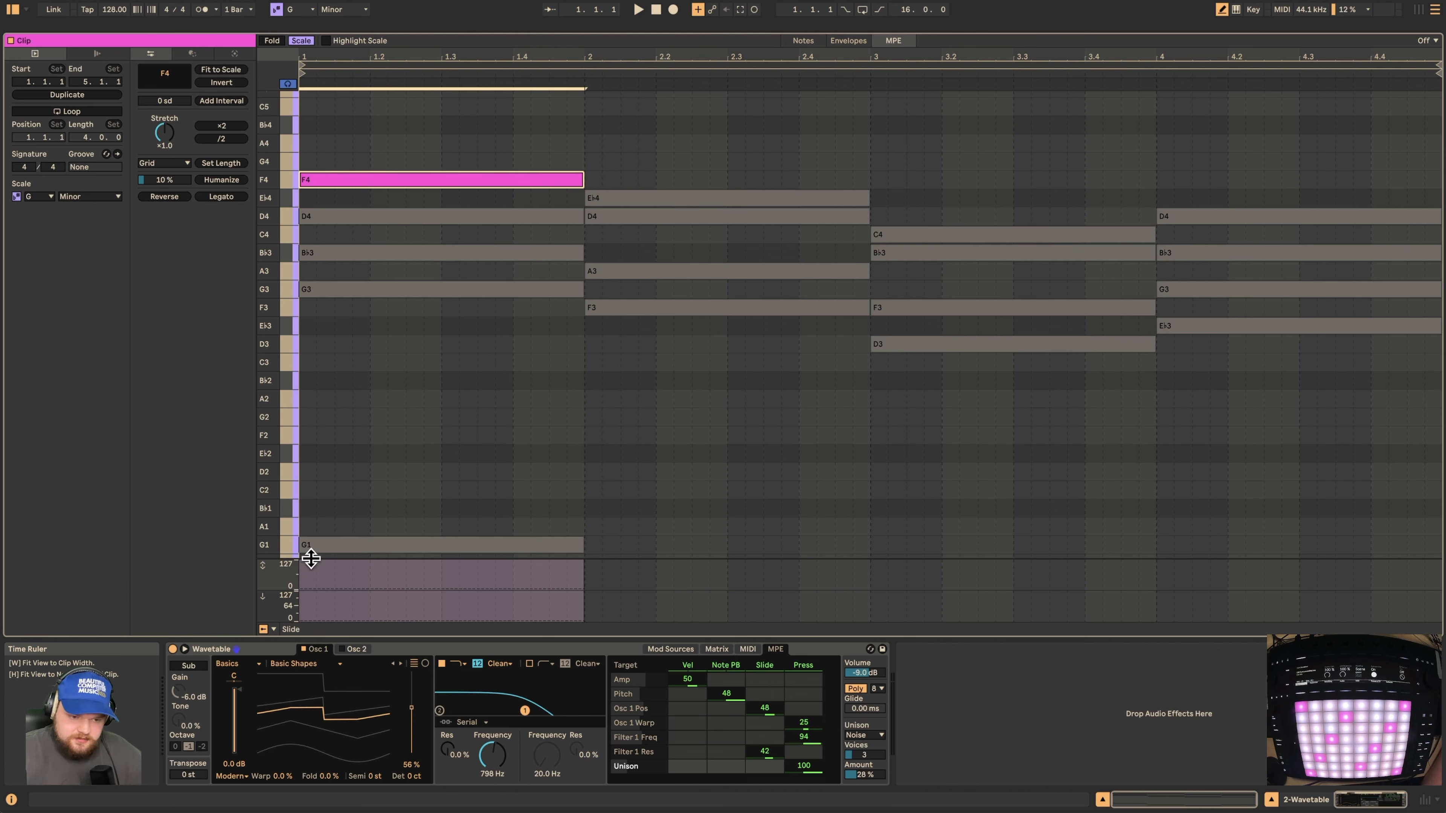
{"action": "left_click_drag", "start_coordinate": [311, 559], "coordinate": [322, 457]}
{"action": "left_click_drag", "start_coordinate": [310, 529], "coordinate": [328, 504]}
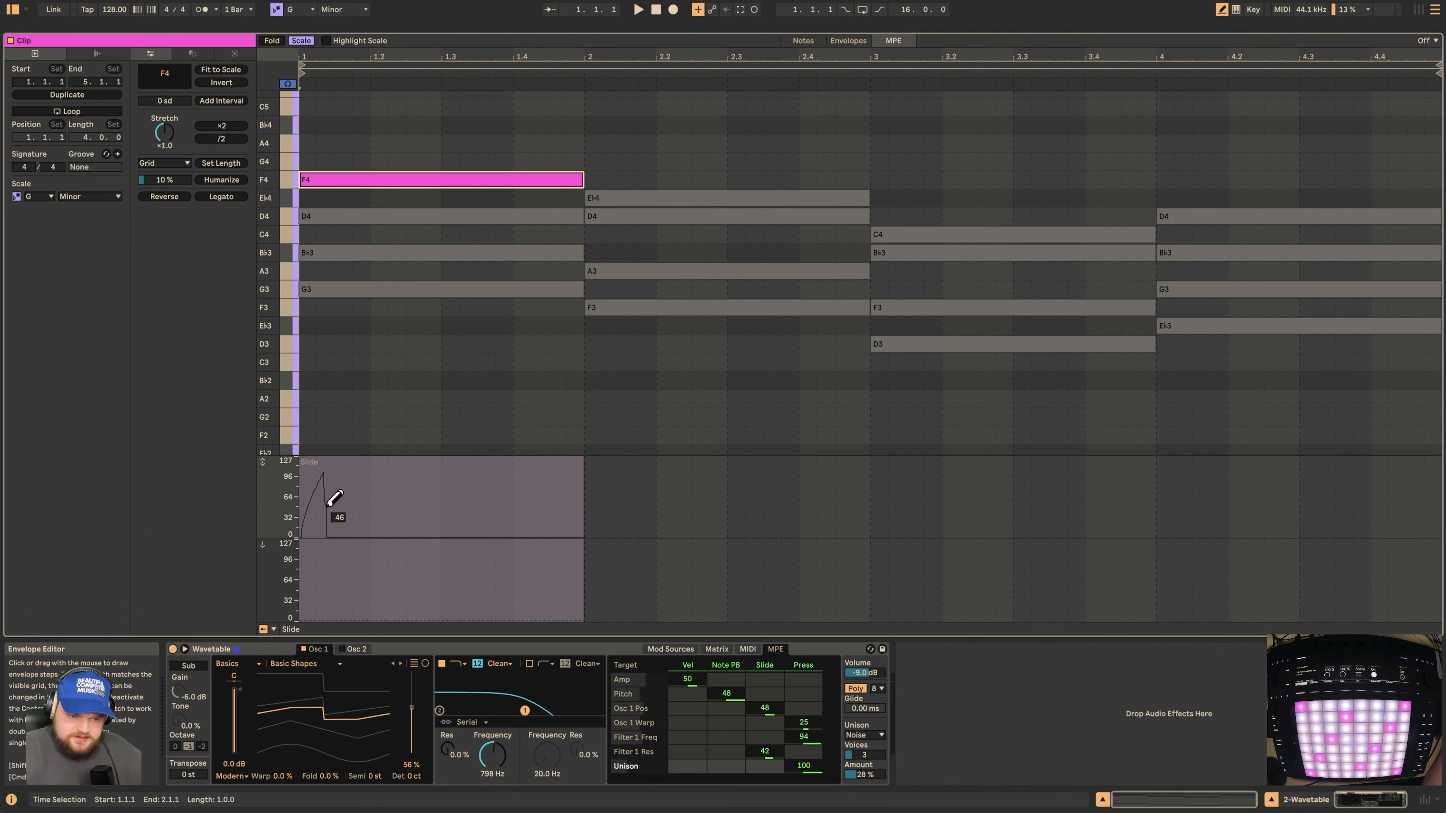
{"action": "left_click_drag", "start_coordinate": [588, 507], "coordinate": [597, 505]}
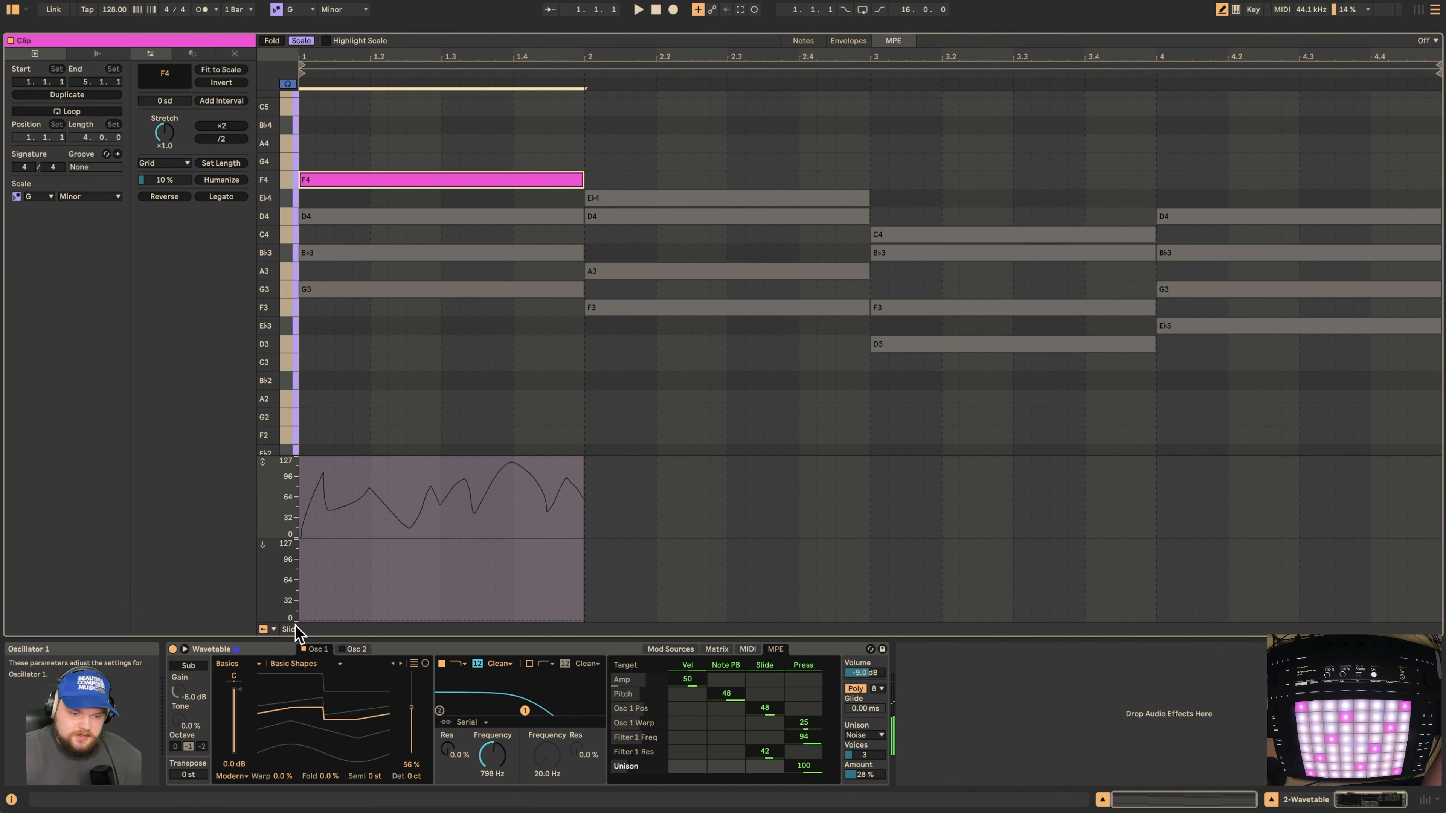
{"action": "left_click_drag", "start_coordinate": [301, 560], "coordinate": [322, 603]}
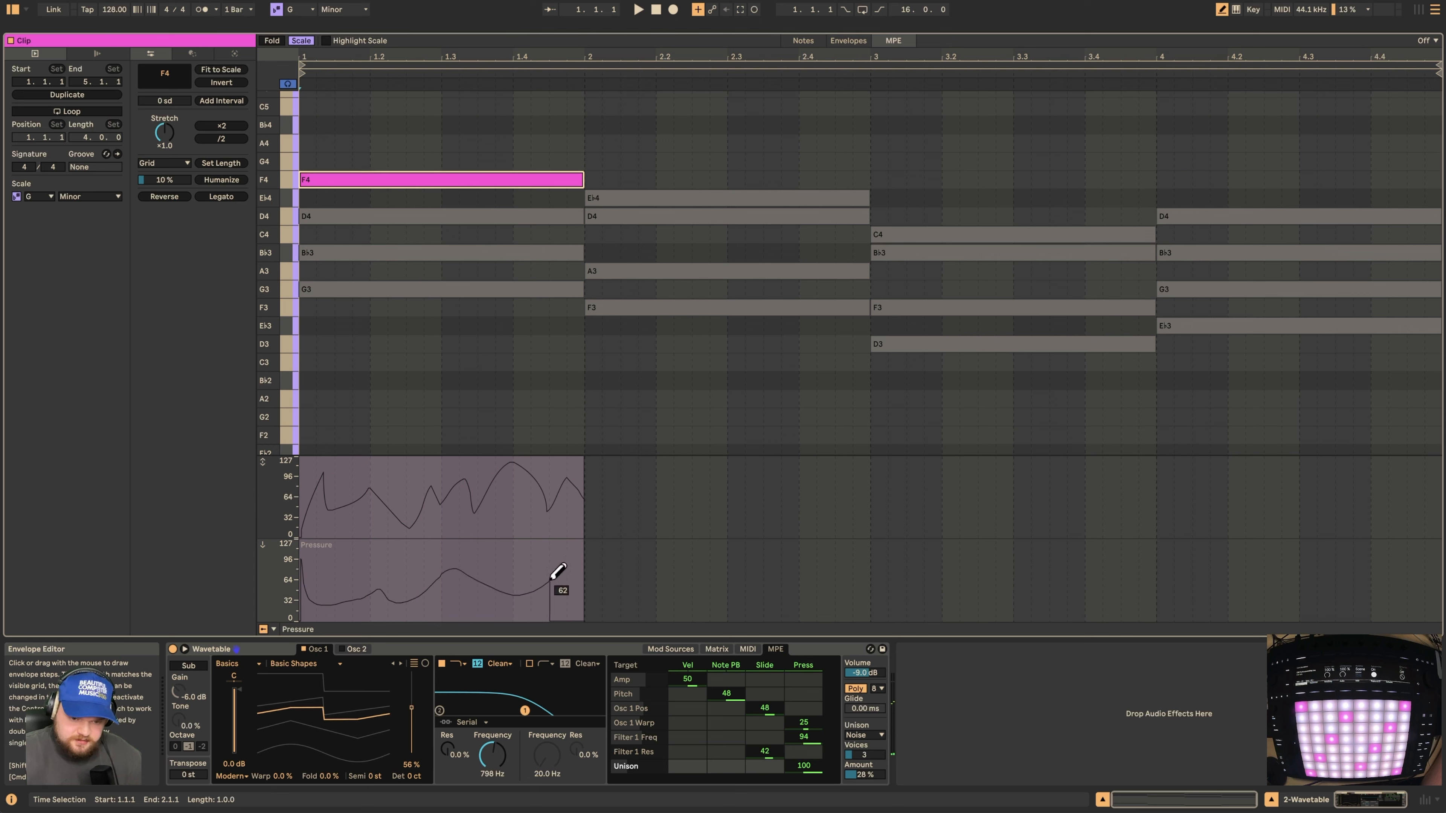
Step: Draw freehand slide and pressure curves for the first chord's D4, B♭3, G3 and G1 notes
{"action": "left_click", "coordinate": [360, 218]}
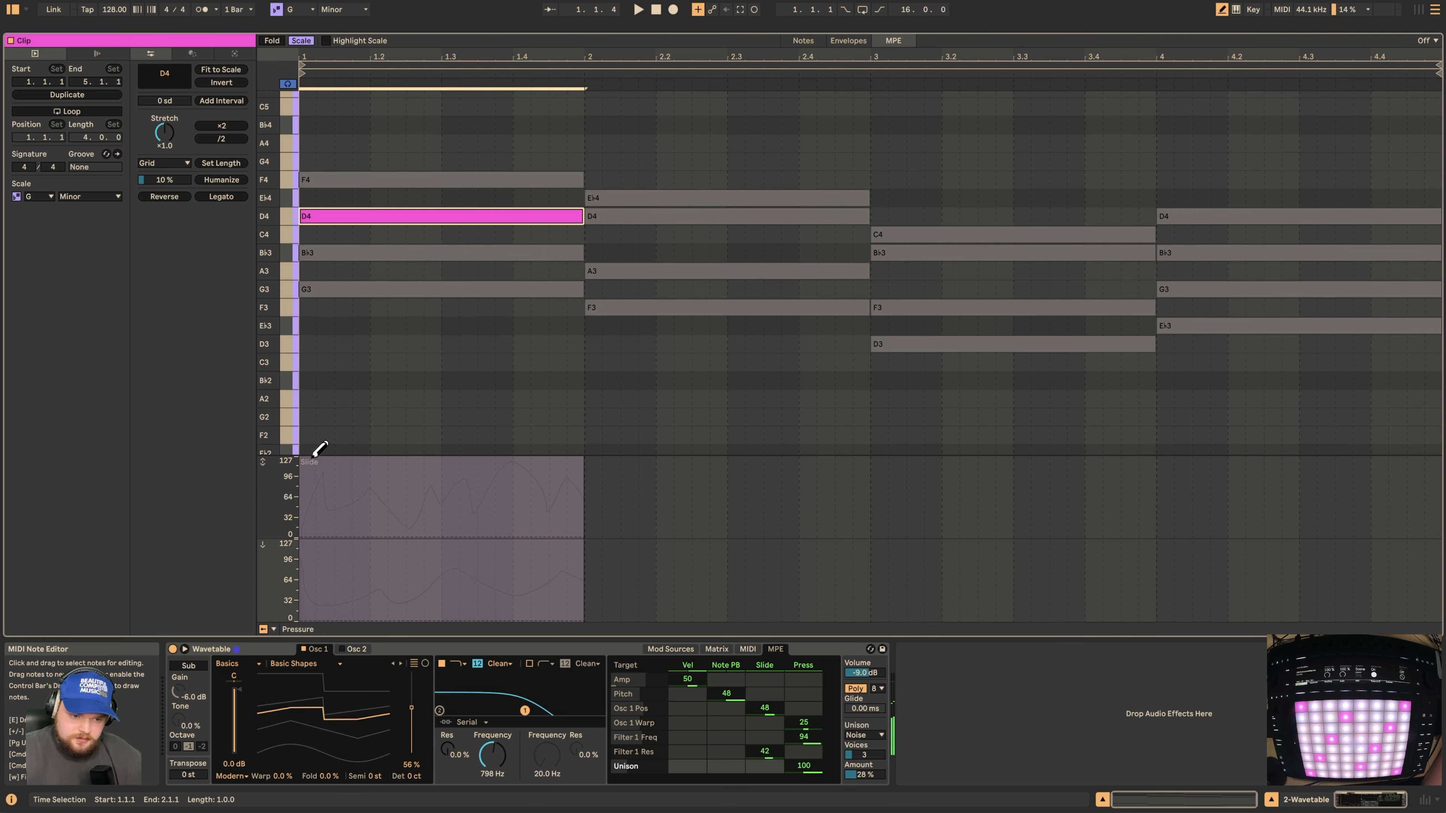
{"action": "key", "text": "alt+Up"}
{"action": "key", "text": "alt+Down"}
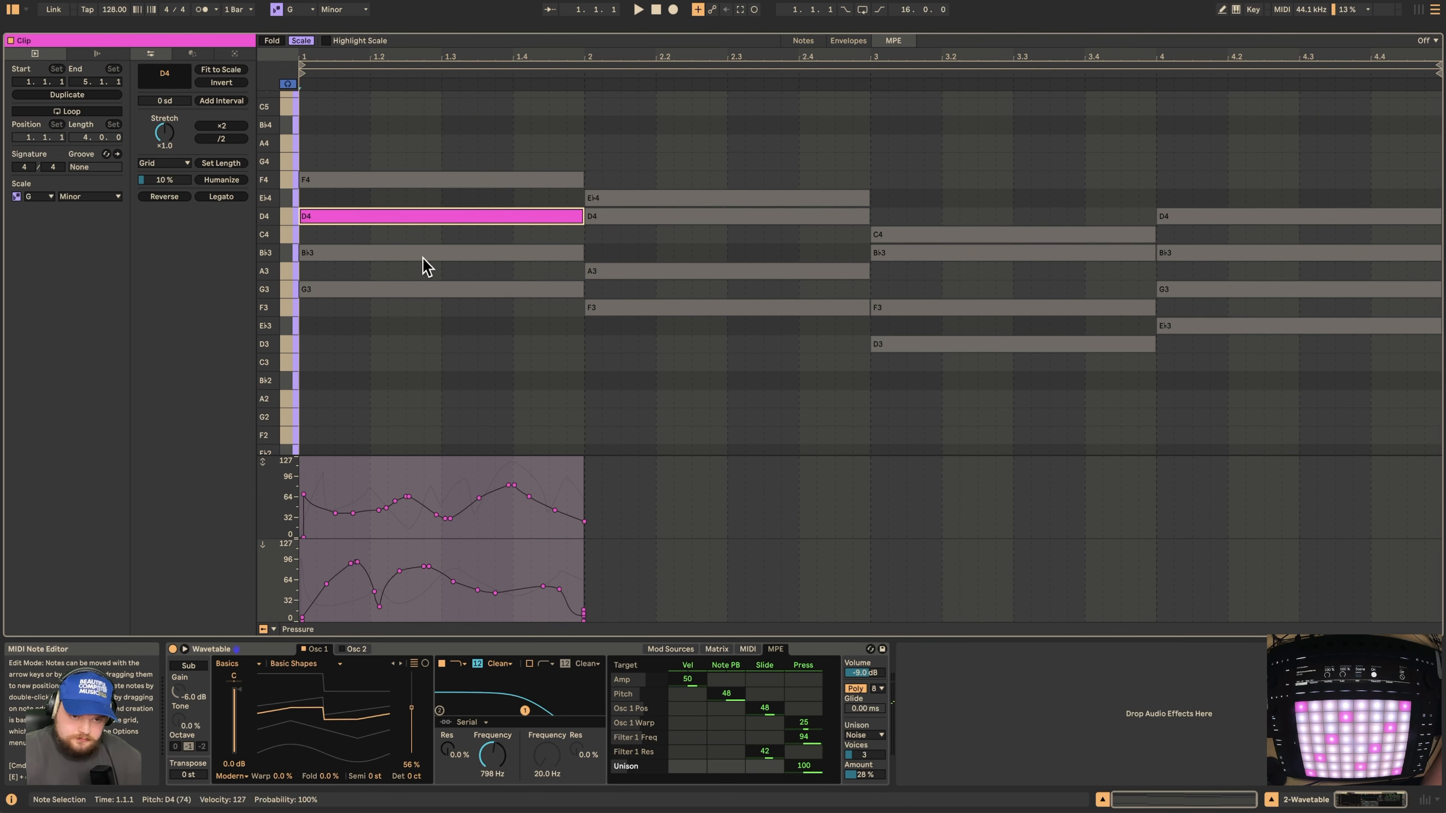
{"action": "key", "text": "alt+Down"}
{"action": "key", "text": "alt+Down"}
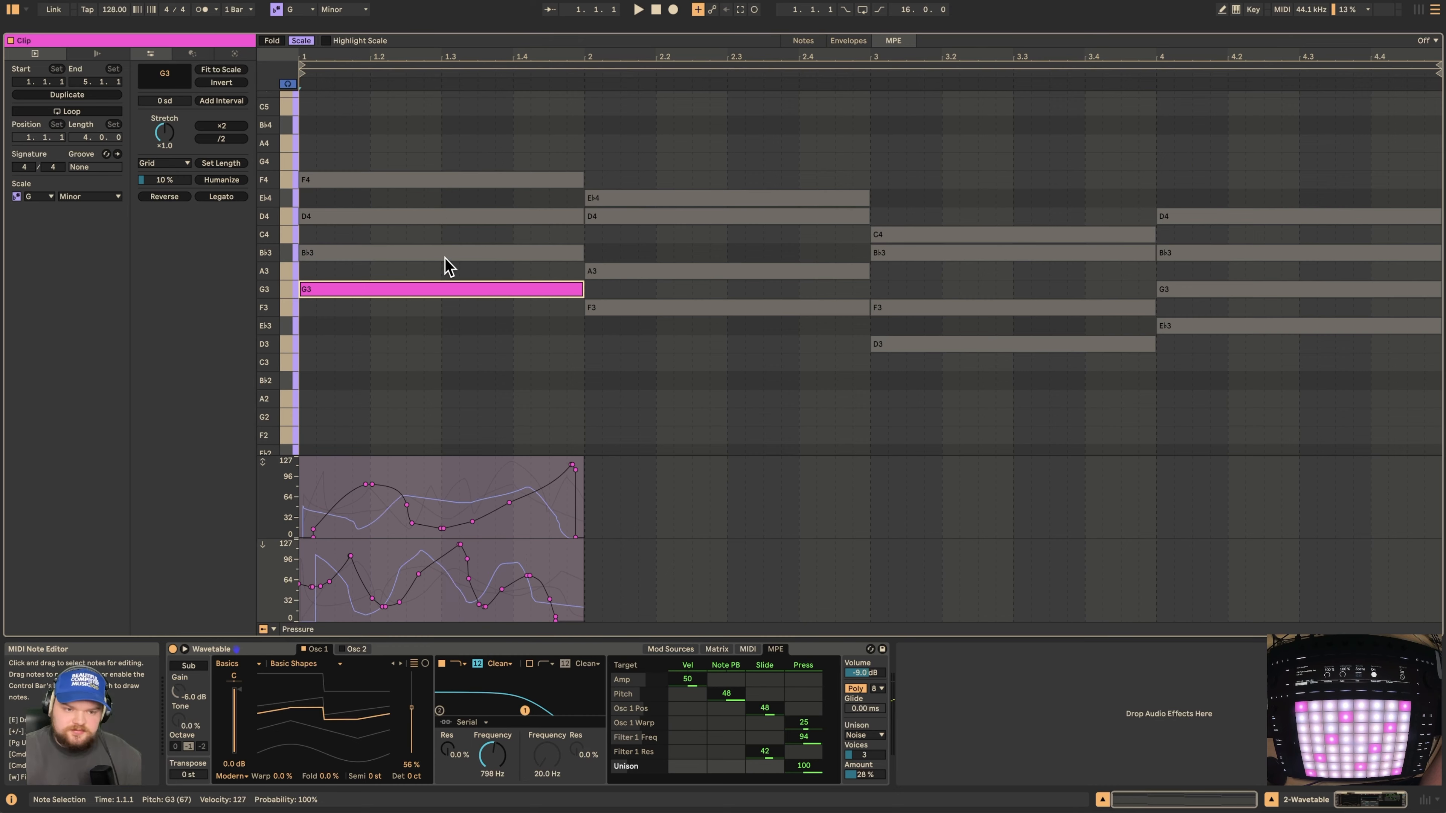
{"action": "scroll", "coordinate": [450, 284], "scroll_direction": "down", "scroll_amount": 5}
{"action": "scroll", "coordinate": [455, 308], "scroll_direction": "up", "scroll_amount": 3}
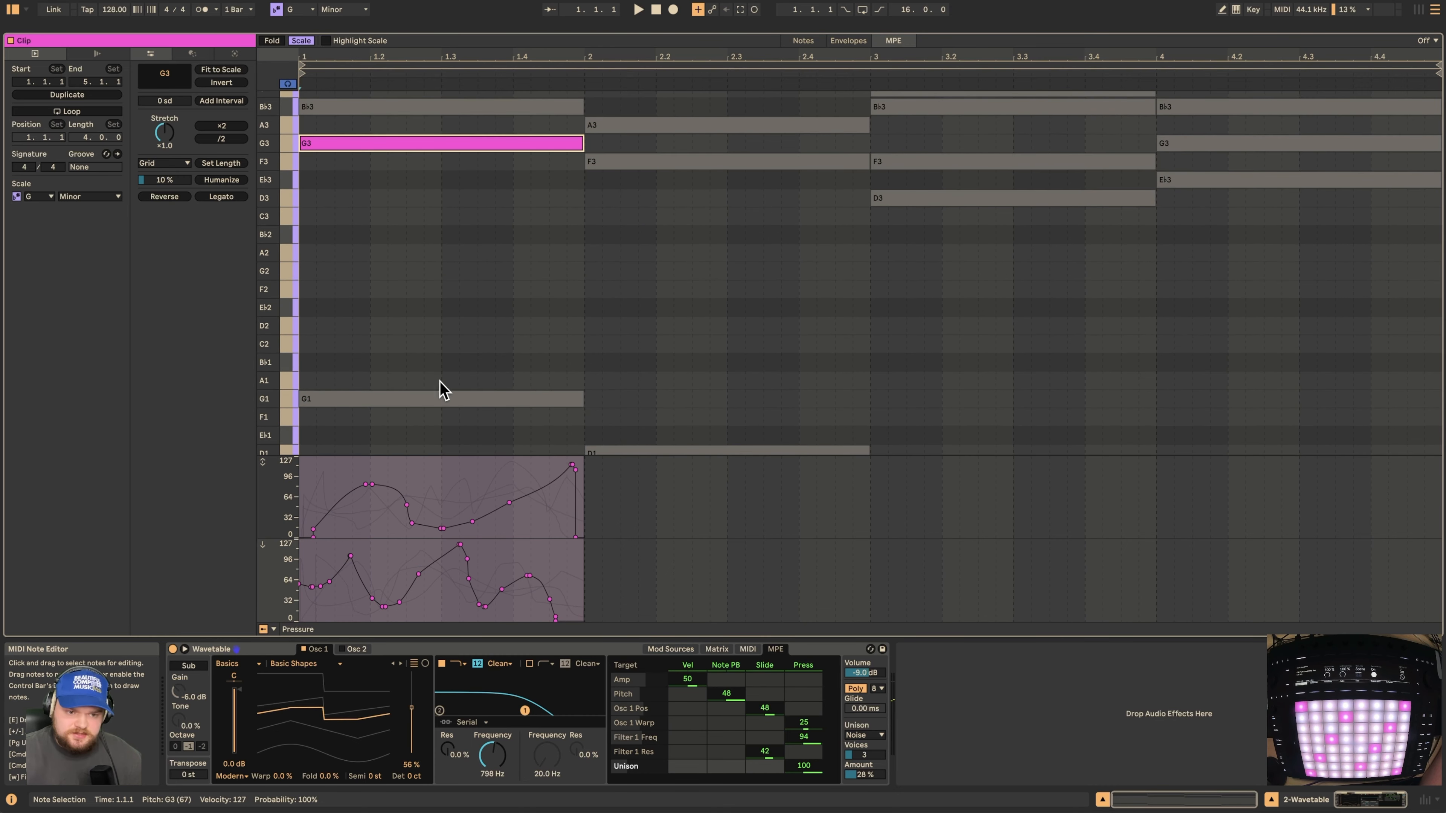
{"action": "key", "text": "b"}
Step: Stretch the clip to eight bars so each chord lasts two bars, and play it back
{"action": "key", "text": "space"}
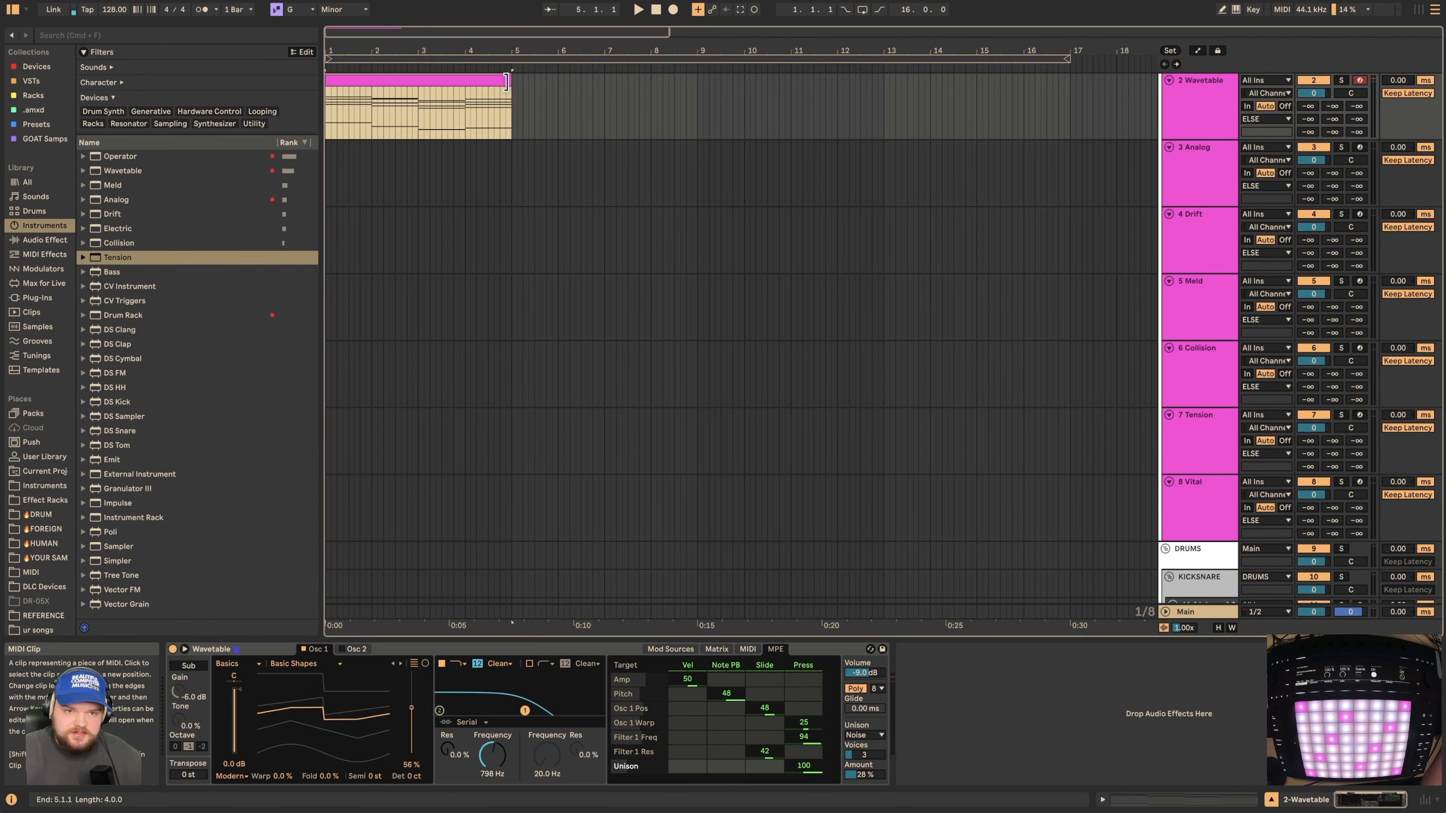
{"action": "left_click_drag", "start_coordinate": [512, 77], "coordinate": [684, 74]}
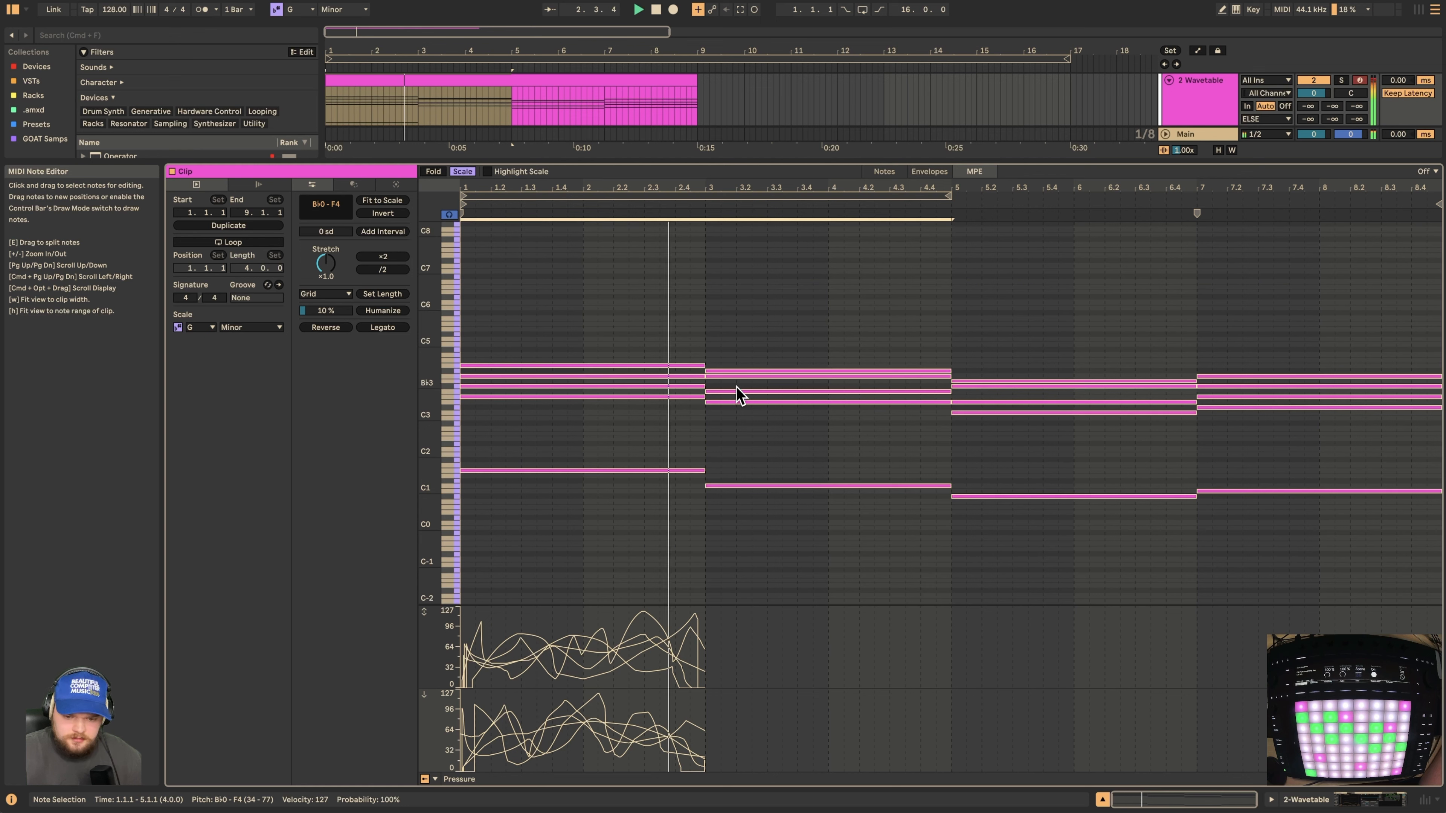
{"action": "key", "text": "space"}
Step: Add slide and pressure curves to the notes of the second, third and fourth chords
{"action": "left_click_drag", "start_coordinate": [568, 320], "coordinate": [782, 488]}
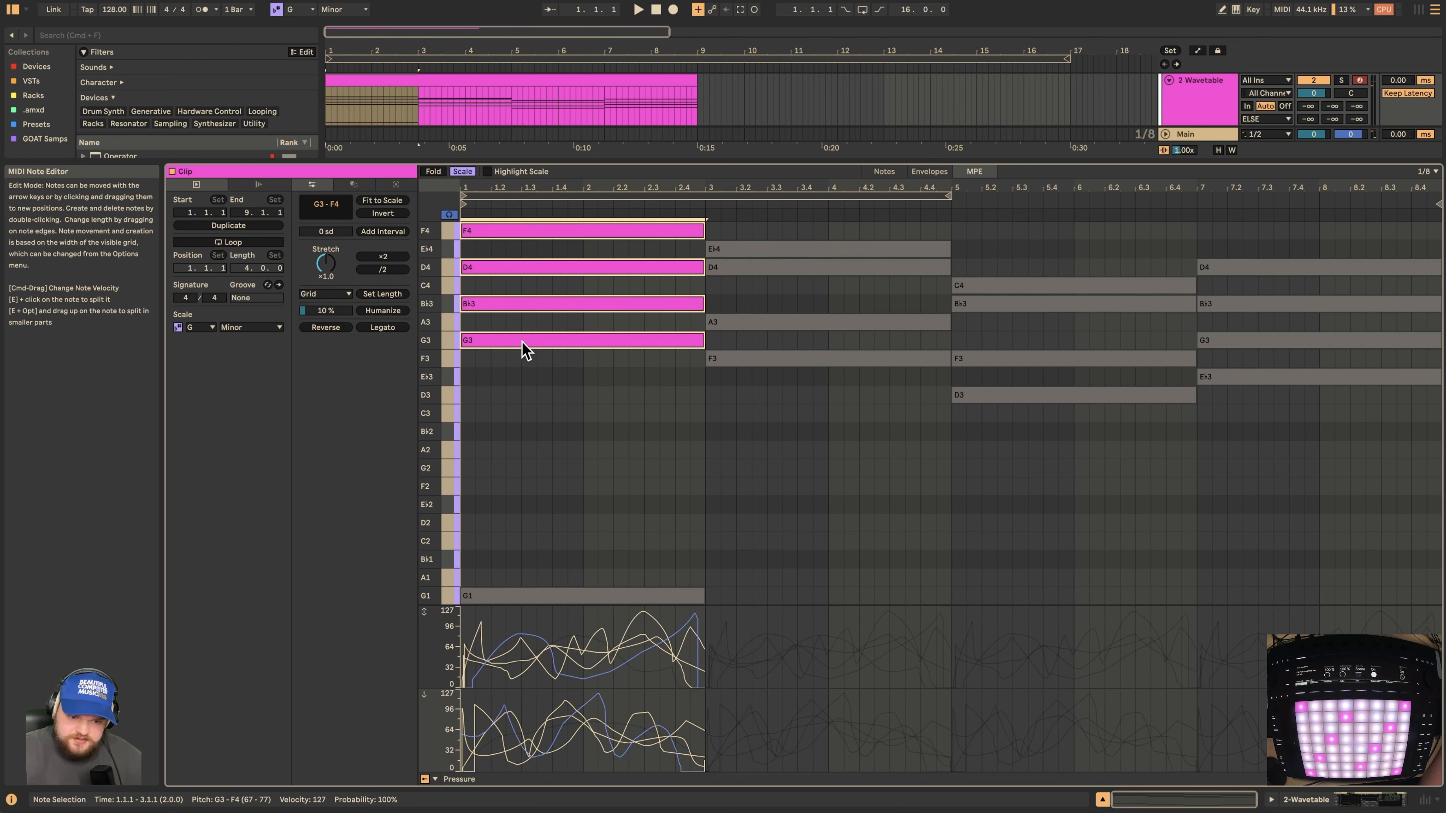
{"action": "left_click_drag", "start_coordinate": [523, 344], "coordinate": [1253, 377]}
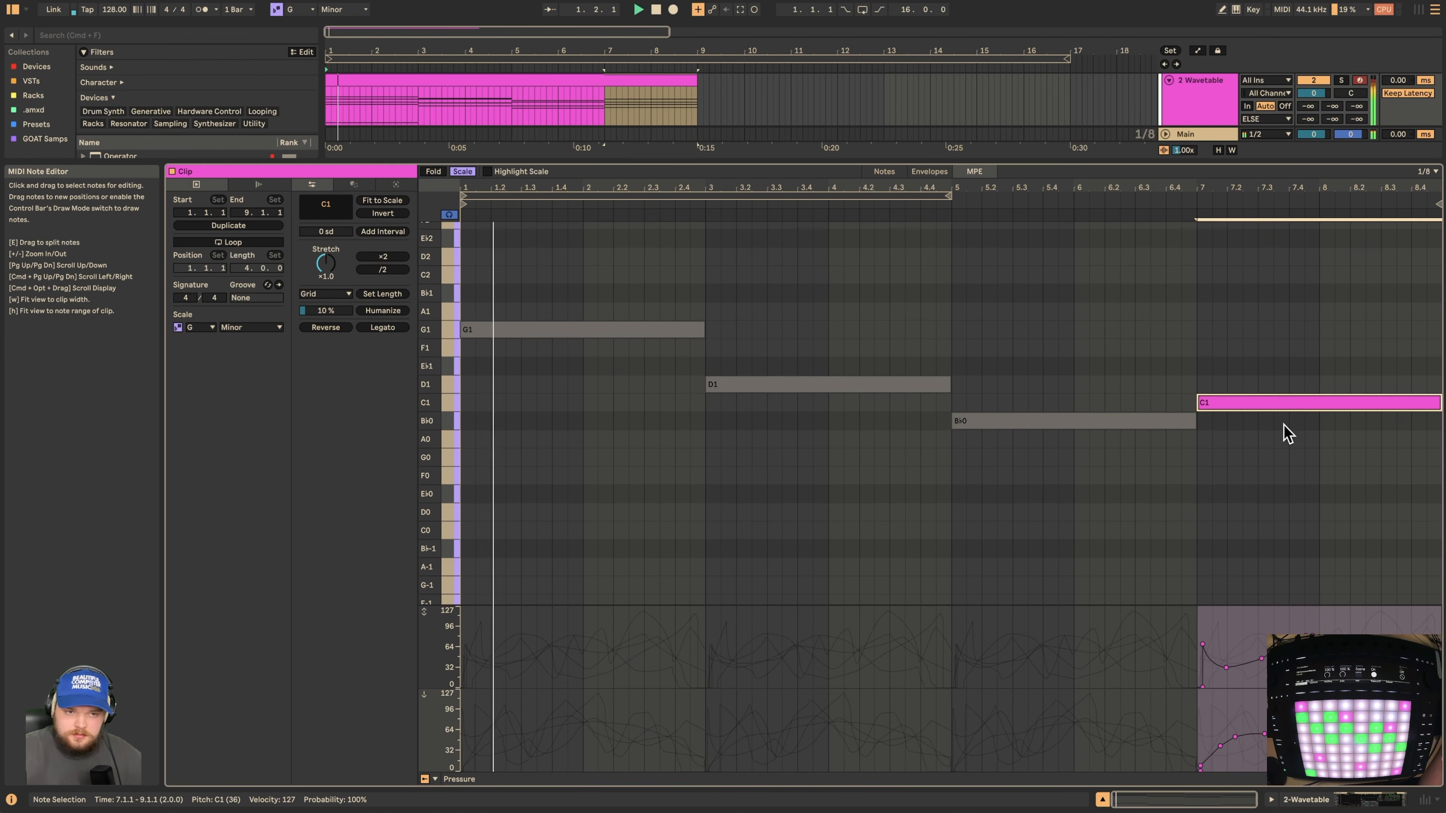
{"action": "scroll", "coordinate": [997, 431], "scroll_direction": "up", "scroll_amount": 5}
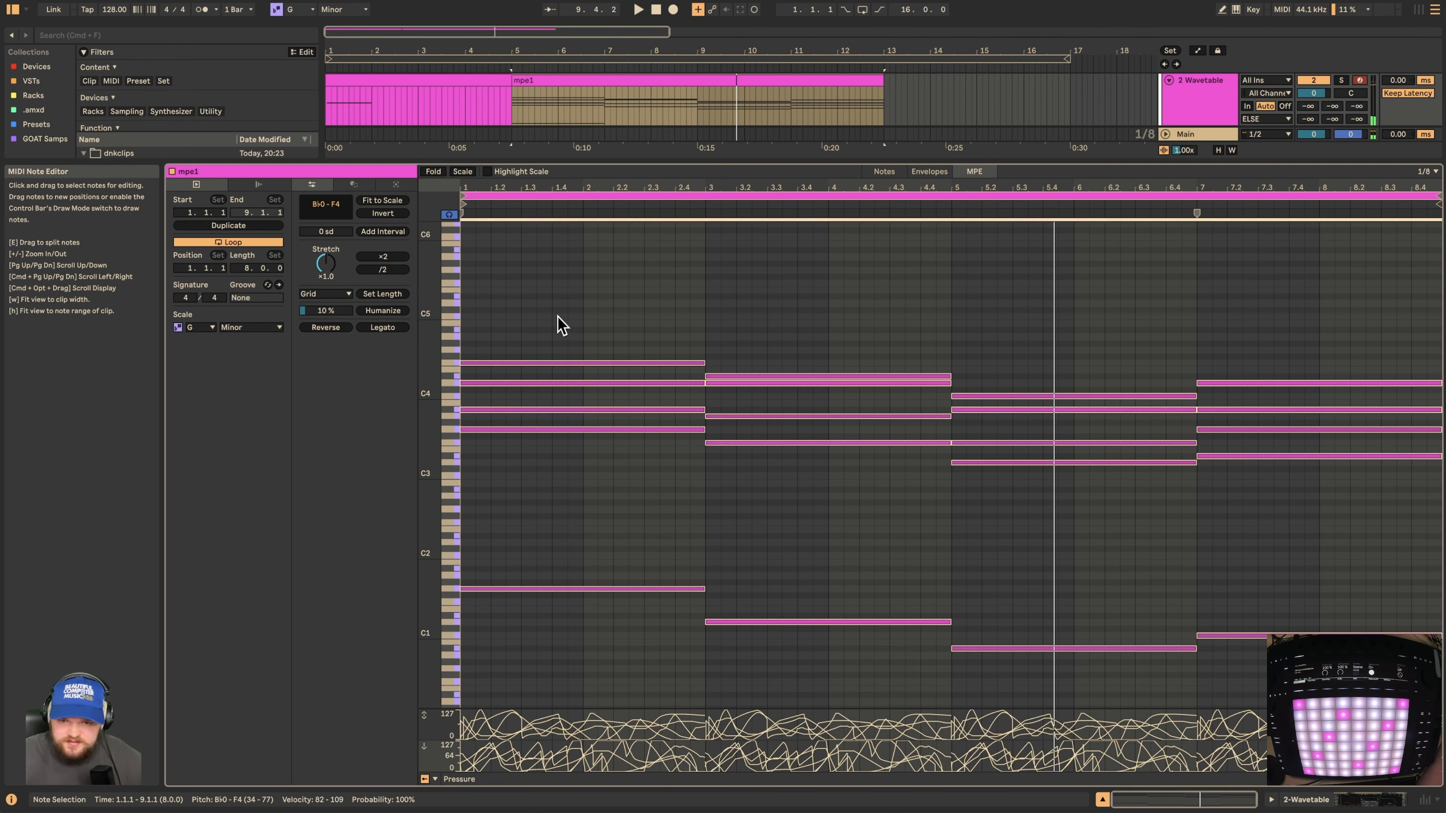
Step: In the mpe1 clip, bend the first chord's F4 down to E♭4 at its end, starting the glide at 2.3
{"action": "scroll", "coordinate": [676, 284], "scroll_direction": "up", "scroll_amount": 5}
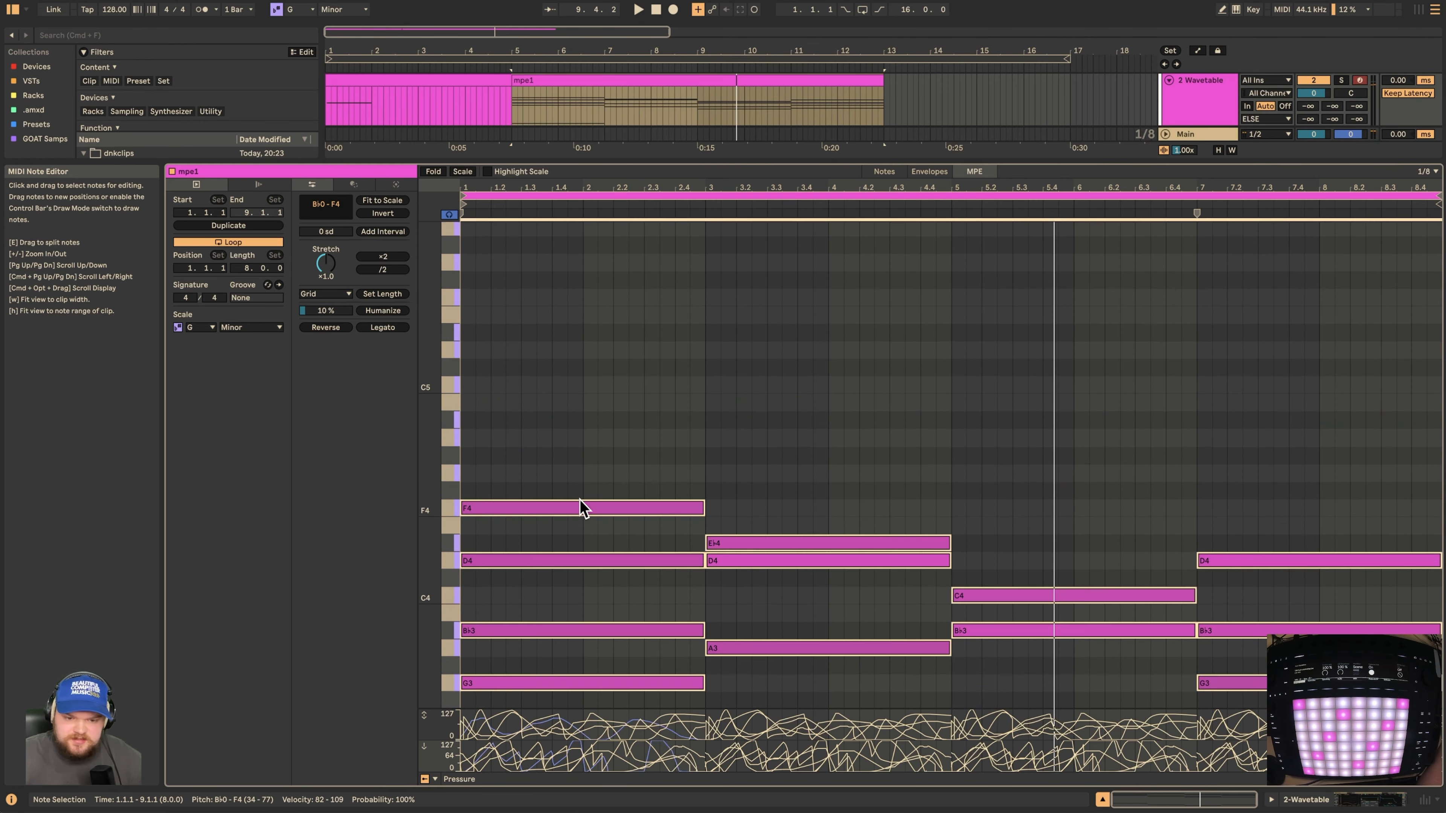
{"action": "left_click", "coordinate": [583, 507]}
{"action": "scroll", "coordinate": [586, 478], "scroll_direction": "down", "scroll_amount": 4}
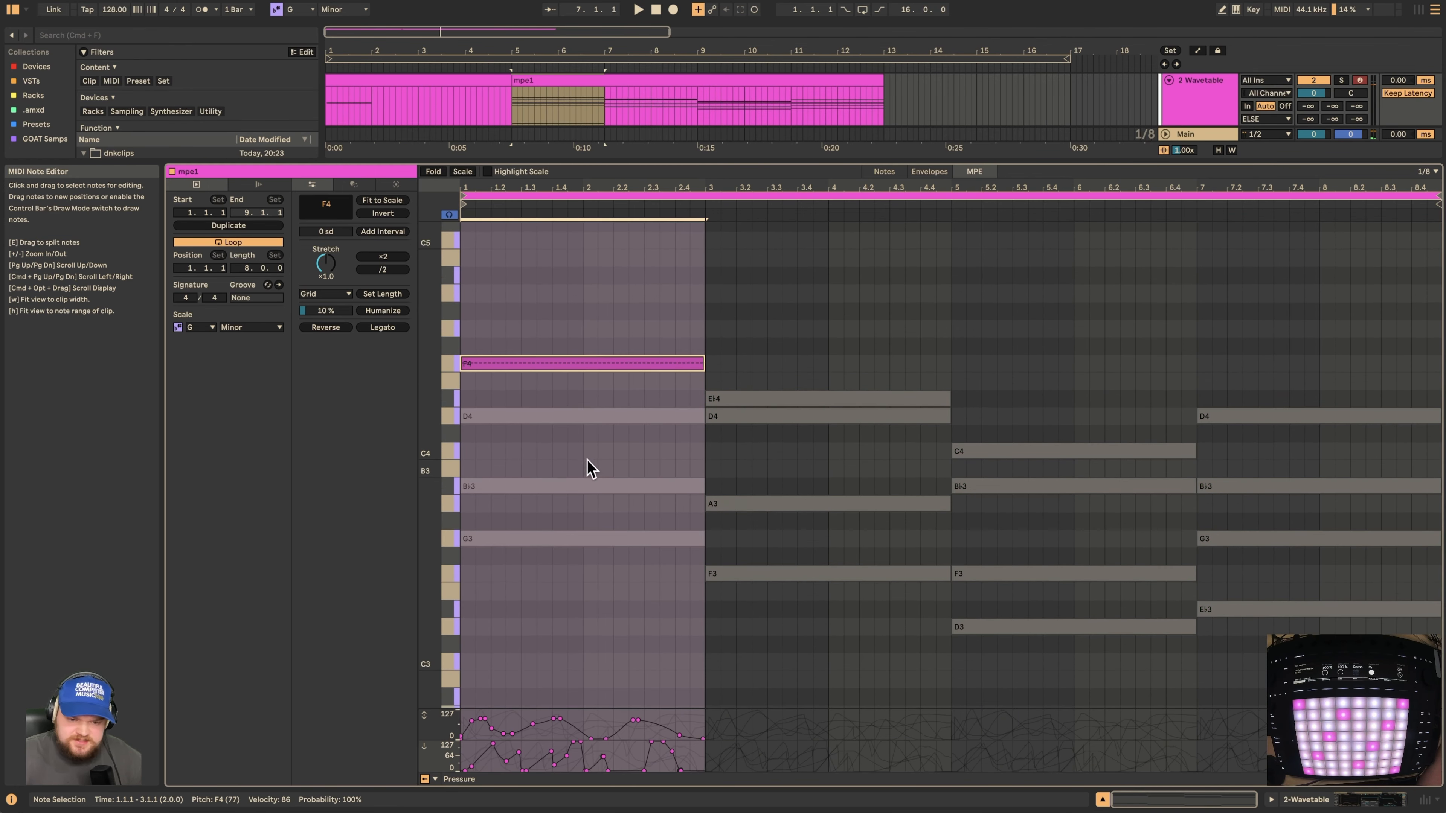
{"action": "left_click", "coordinate": [582, 364]}
{"action": "left_click", "coordinate": [690, 364]}
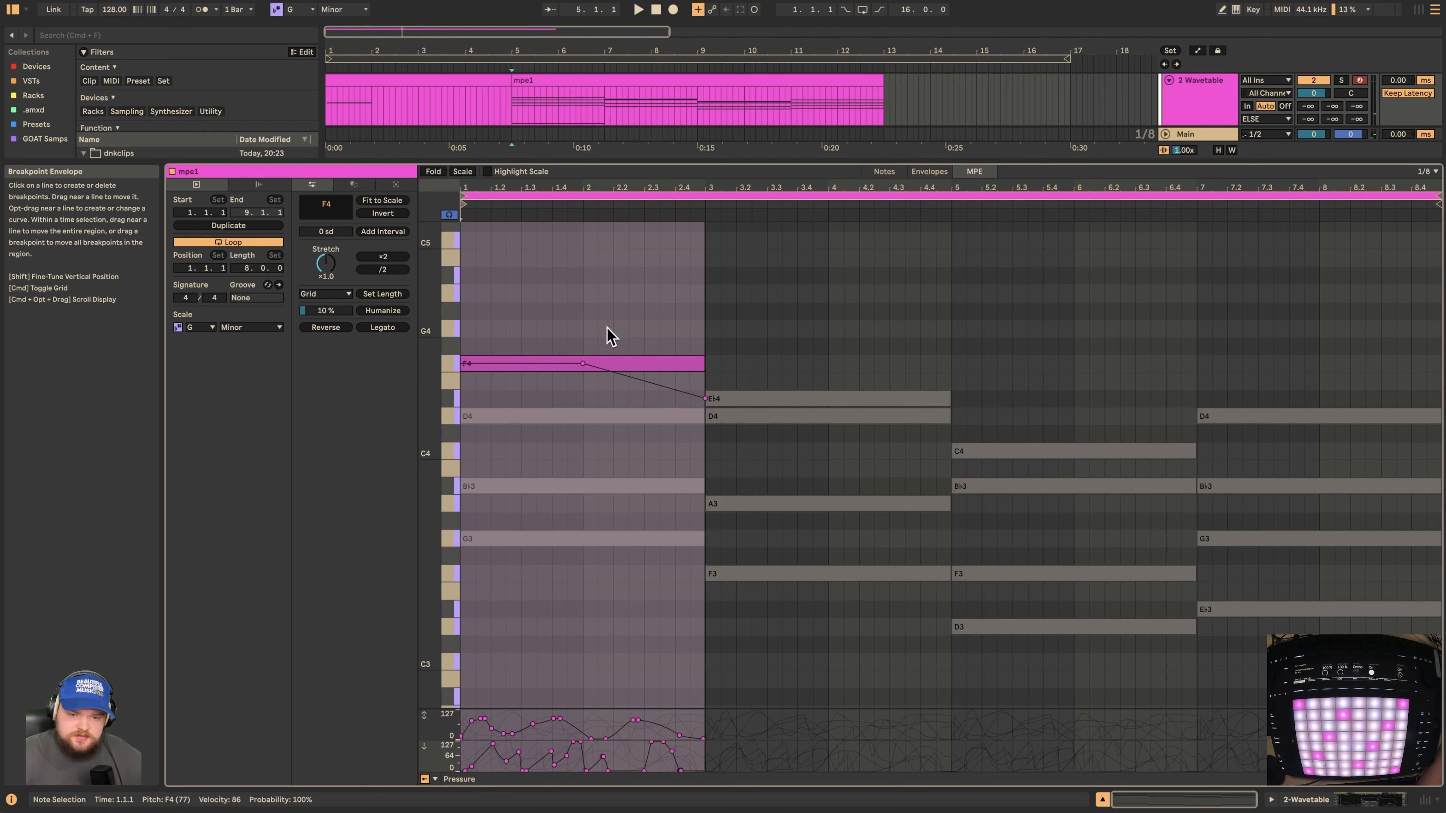
{"action": "left_click_drag", "start_coordinate": [582, 363], "coordinate": [644, 363]}
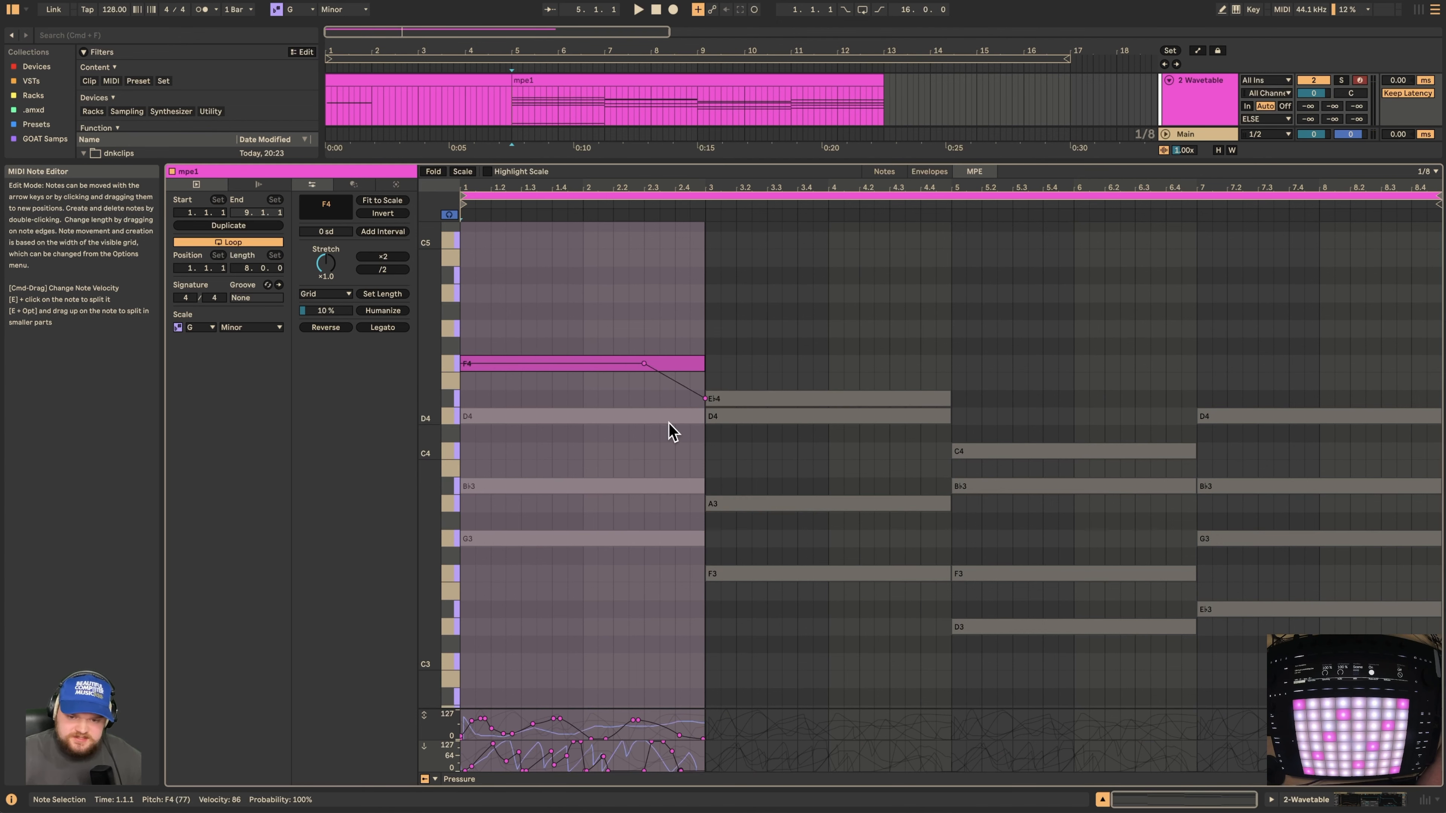
Step: Add pitch bends gliding the first chord's B♭3 to A3 and G3 to F3, and the second chord's notes into the third chord
{"action": "left_click", "coordinate": [668, 421]}
{"action": "left_click", "coordinate": [654, 484]}
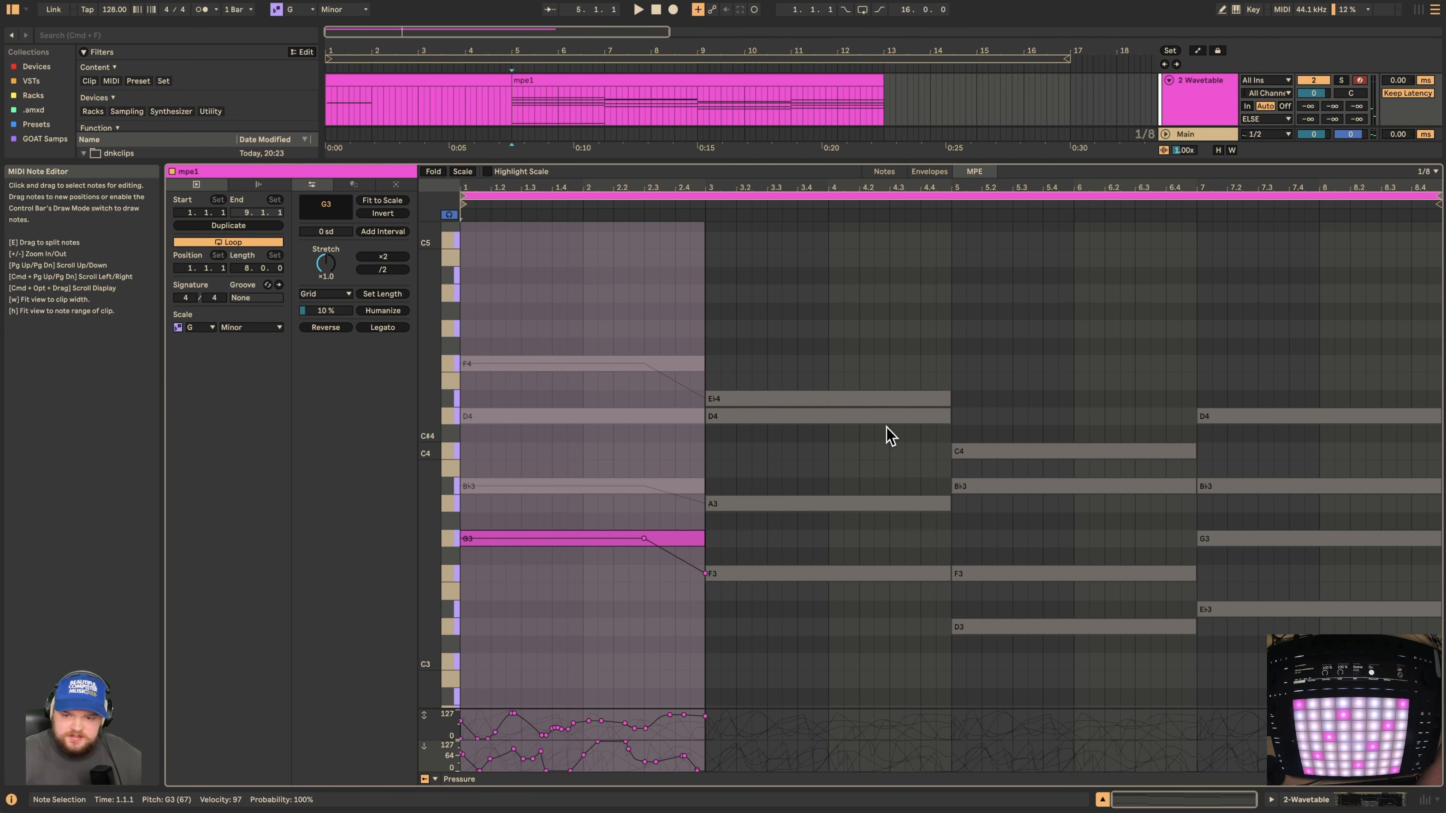
{"action": "left_click_drag", "start_coordinate": [887, 420], "coordinate": [935, 468]}
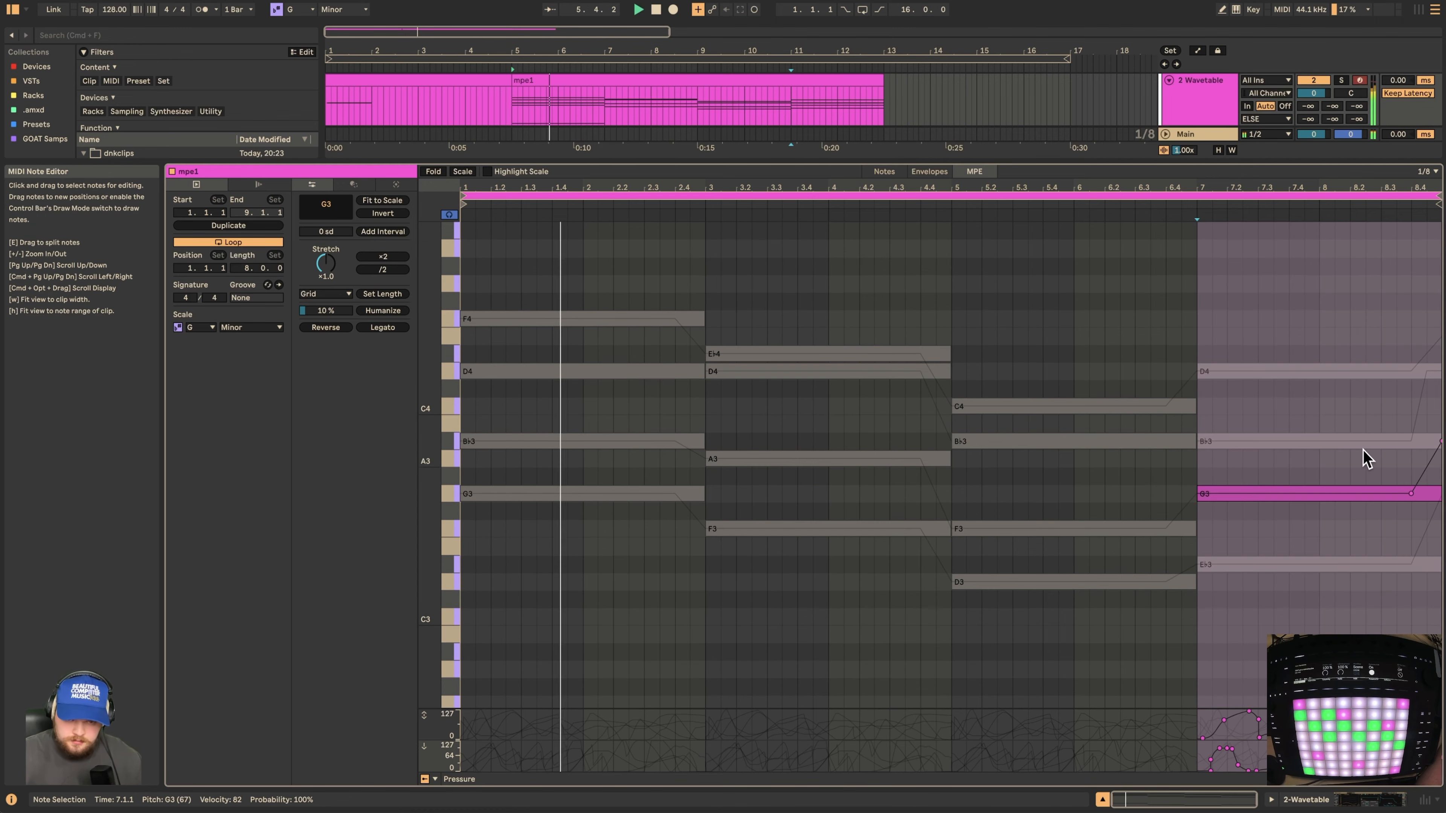
Step: Duplicate the eight-bar mpe1 clip directly after itself and reopen the original clip's pitch-bend curves
{"action": "key", "text": "super+a"}
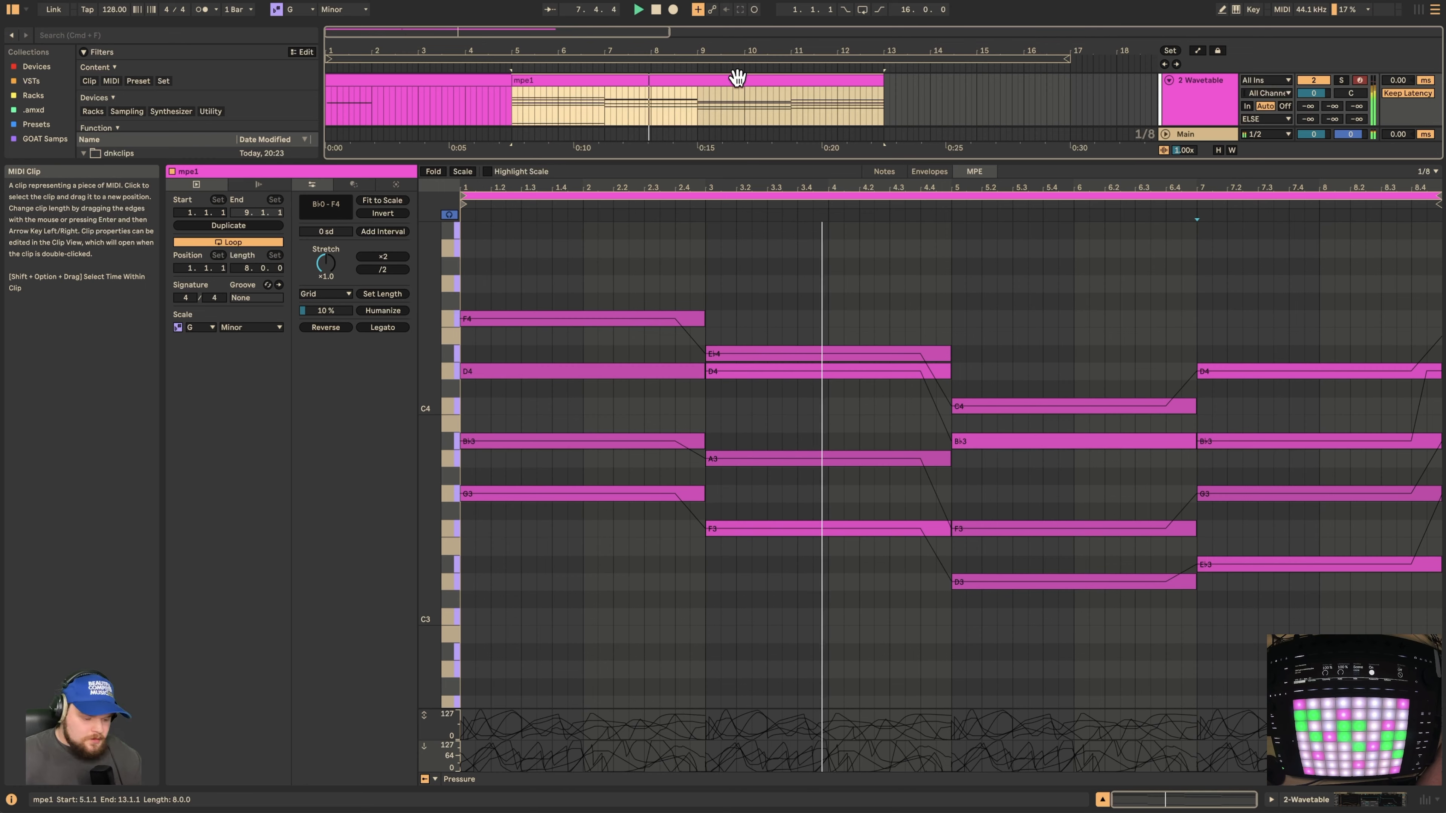
{"action": "key", "text": "super+d"}
{"action": "key", "text": "shift+Tab"}
{"action": "scroll", "coordinate": [716, 313], "scroll_direction": "left", "scroll_amount": 3}
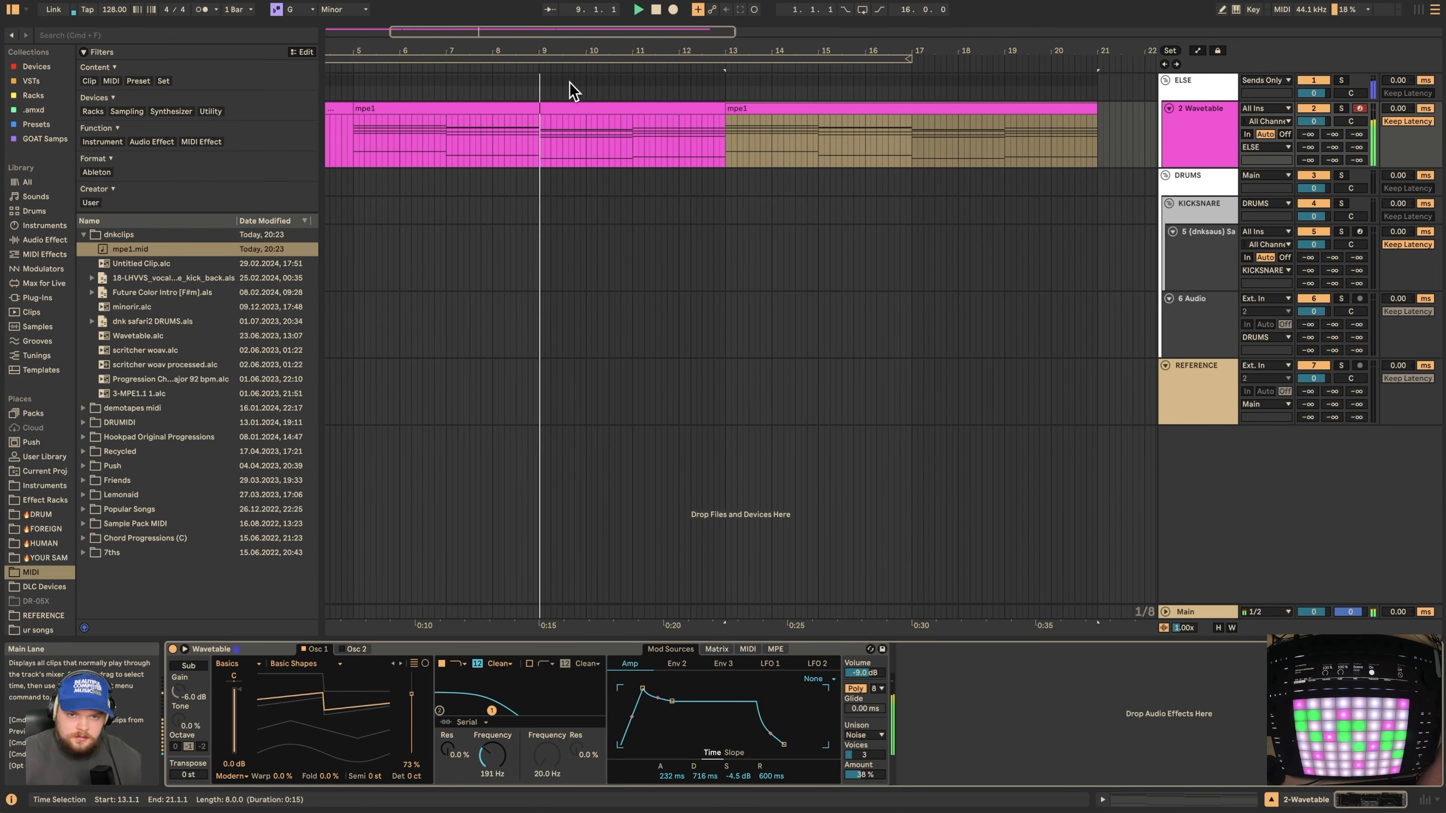
{"action": "double_click", "coordinate": [581, 107]}
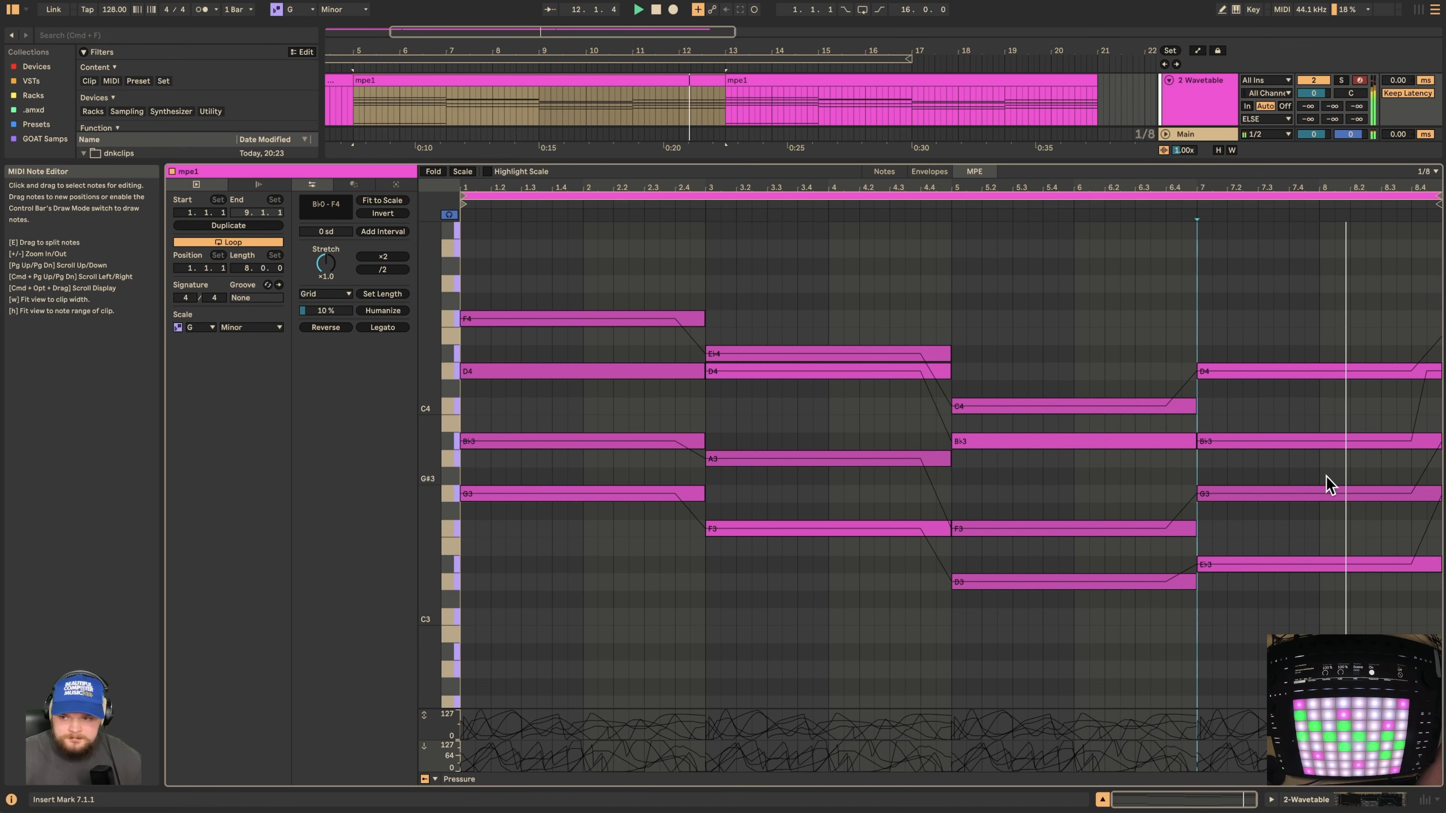
{"action": "left_click", "coordinate": [1428, 376]}
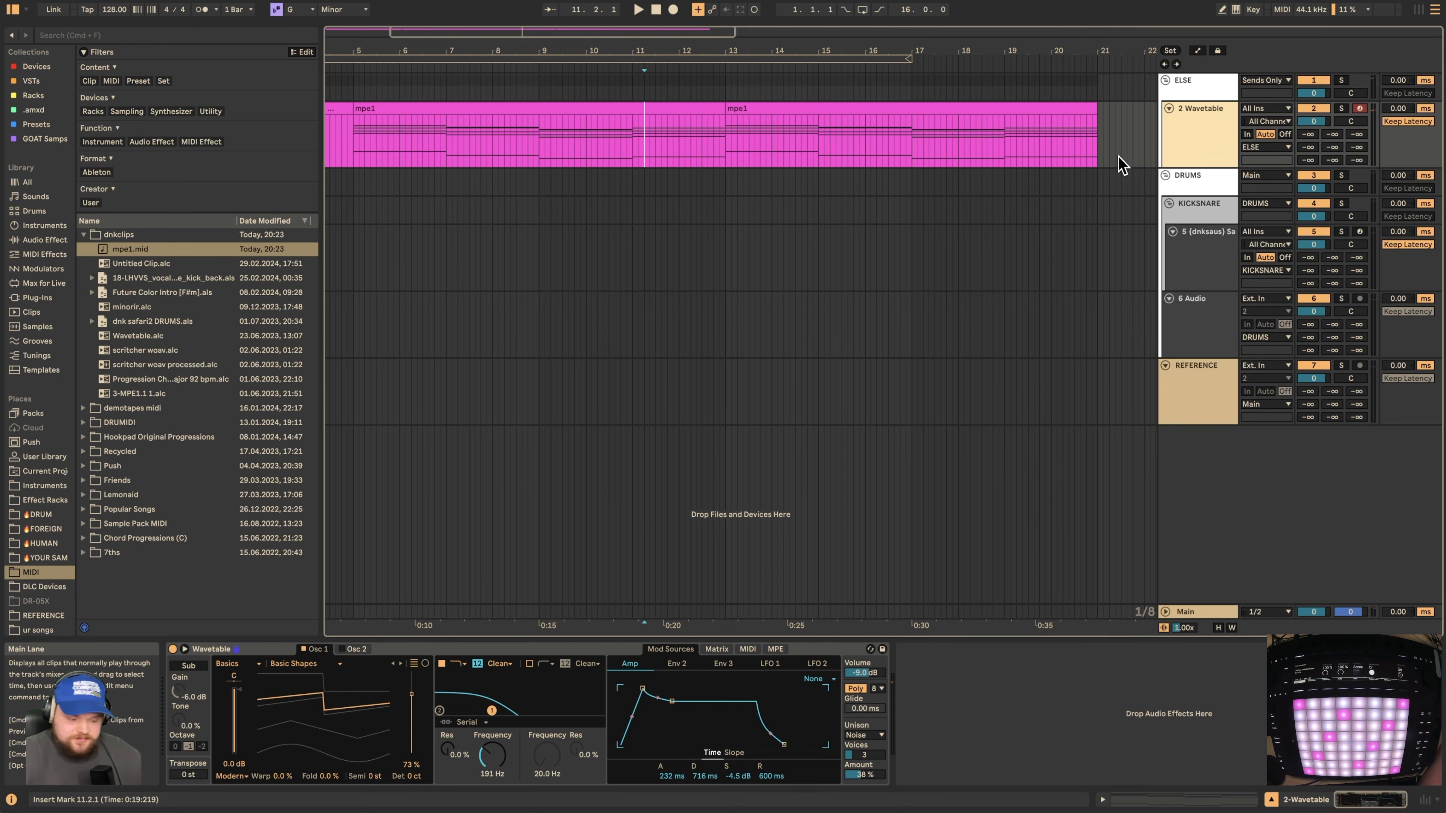
Step: Duplicate the Wavetable track, swap the copy's instrument for the MPE-enabled Analog preset Soft Morning Keys, and audition it
{"action": "key", "text": "super+d"}
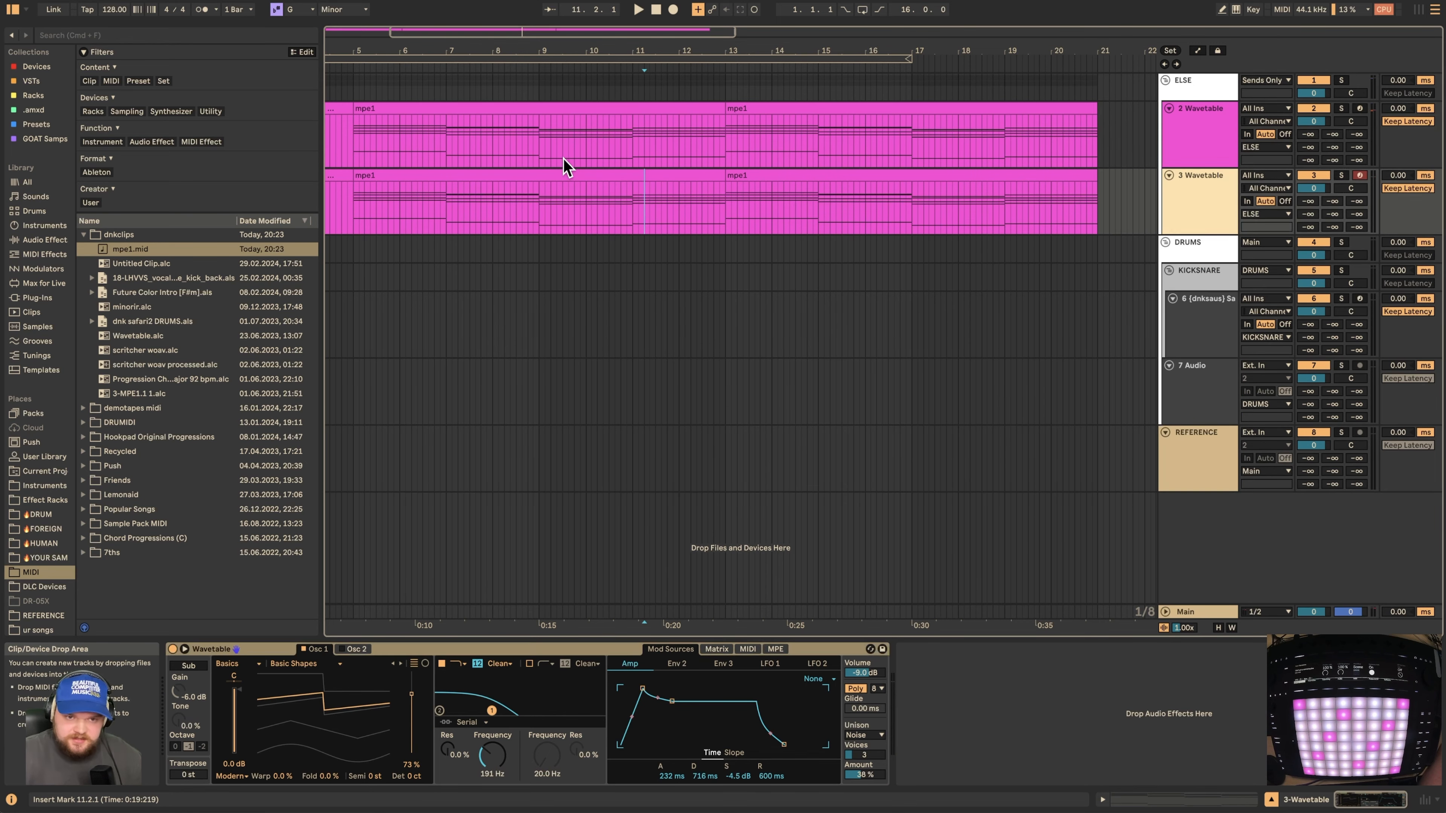
{"action": "left_click", "coordinate": [580, 182]}
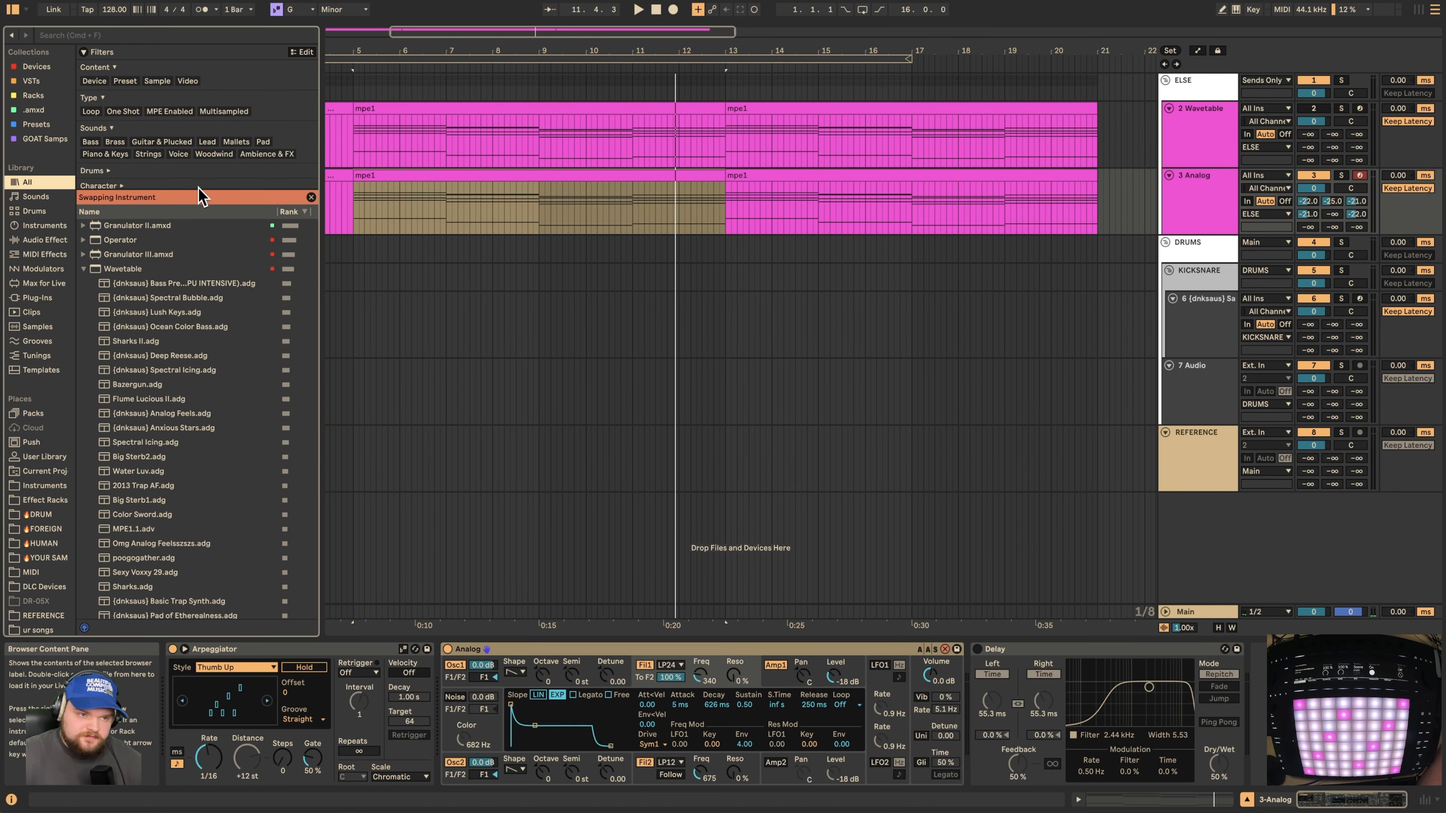
{"action": "left_click", "coordinate": [170, 111]}
{"action": "left_click", "coordinate": [84, 271]}
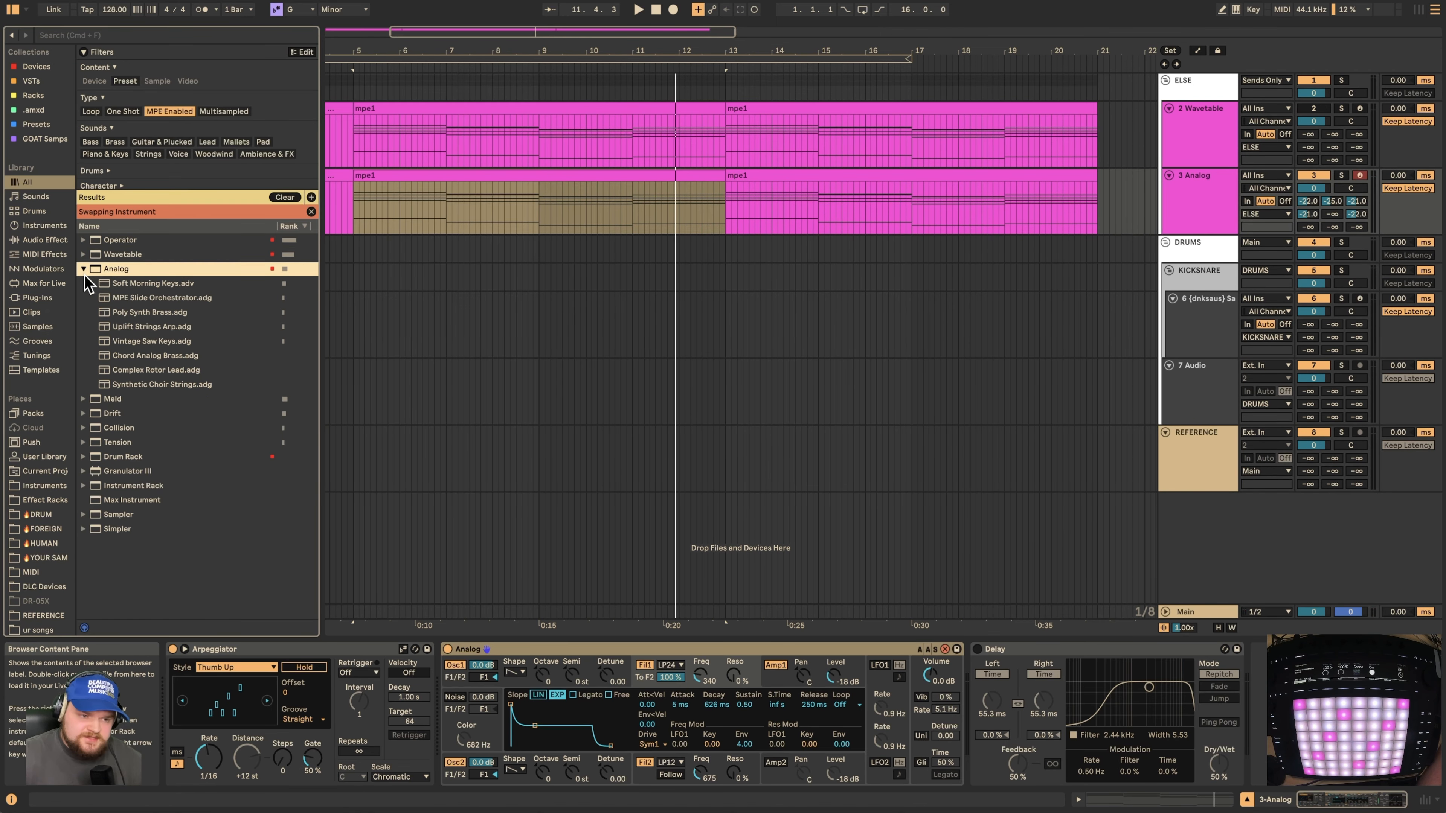
{"action": "left_click", "coordinate": [162, 288]}
{"action": "key", "text": "space"}
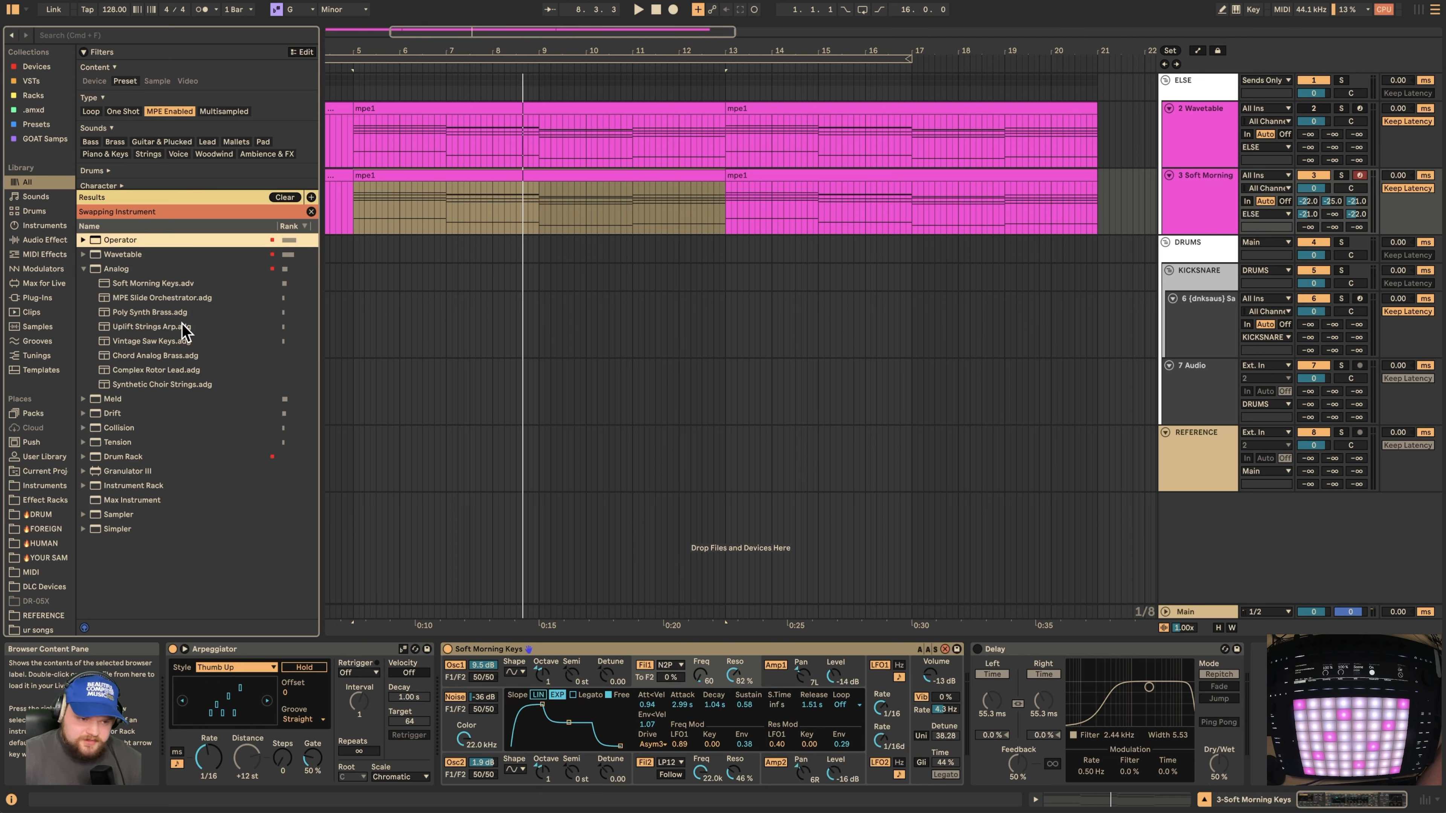
Step: Swap the duplicated track's instrument for the Drift preset Mouse Arp, play it, and recall its 1/12 macro variation
{"action": "left_click", "coordinate": [182, 326]}
{"action": "left_click", "coordinate": [168, 313]}
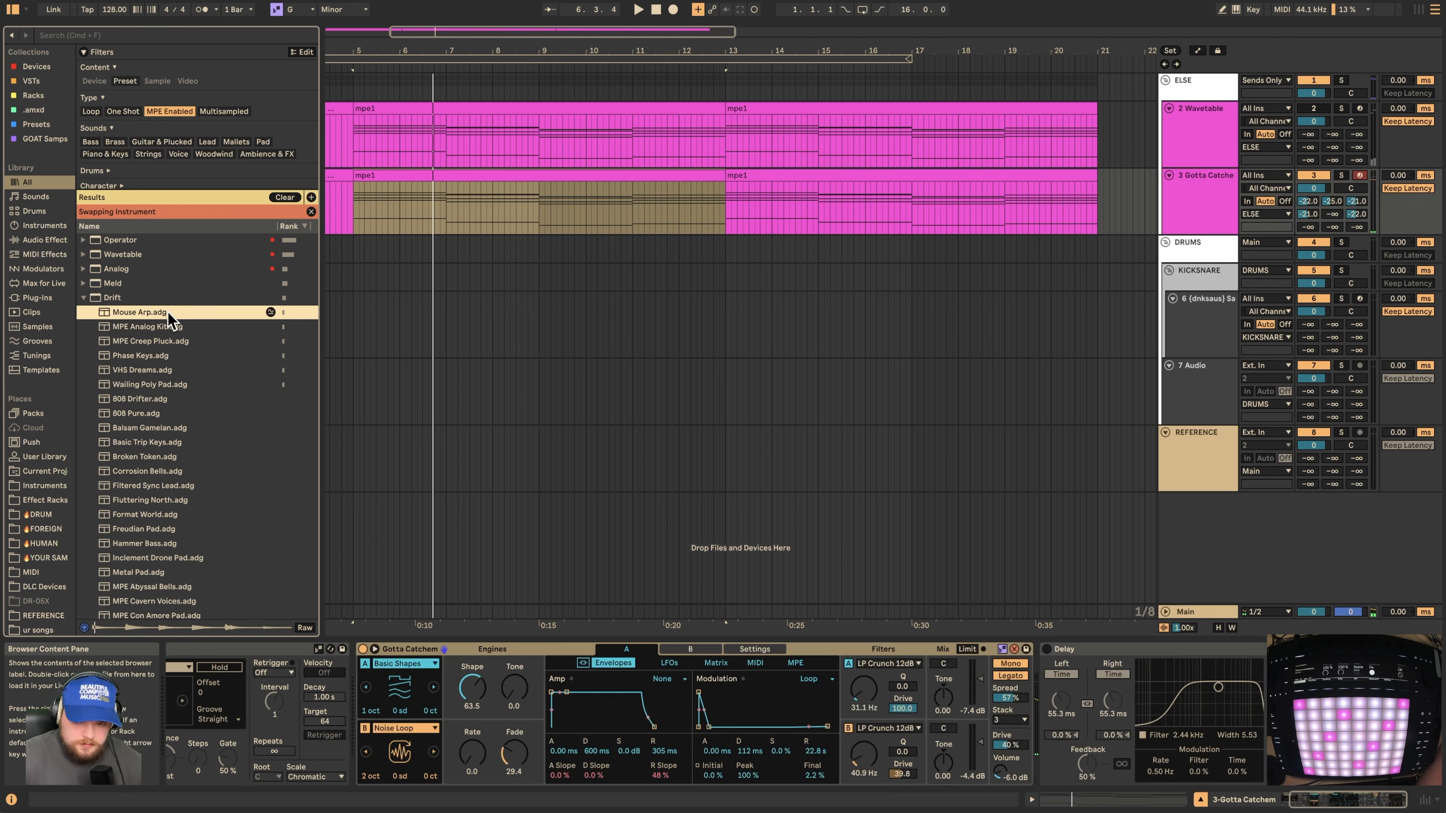
{"action": "key", "text": "space"}
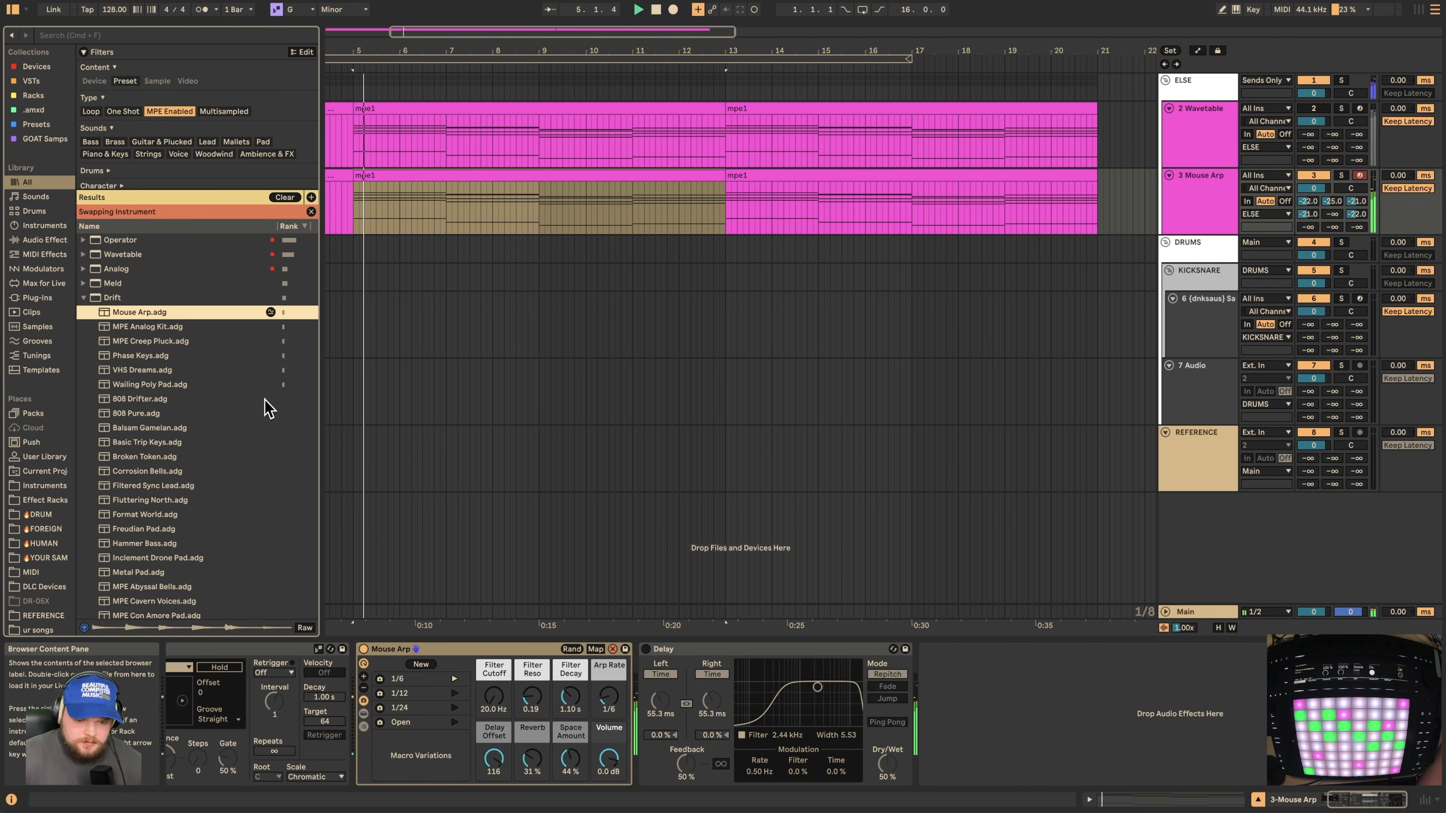
{"action": "left_click", "coordinate": [455, 693]}
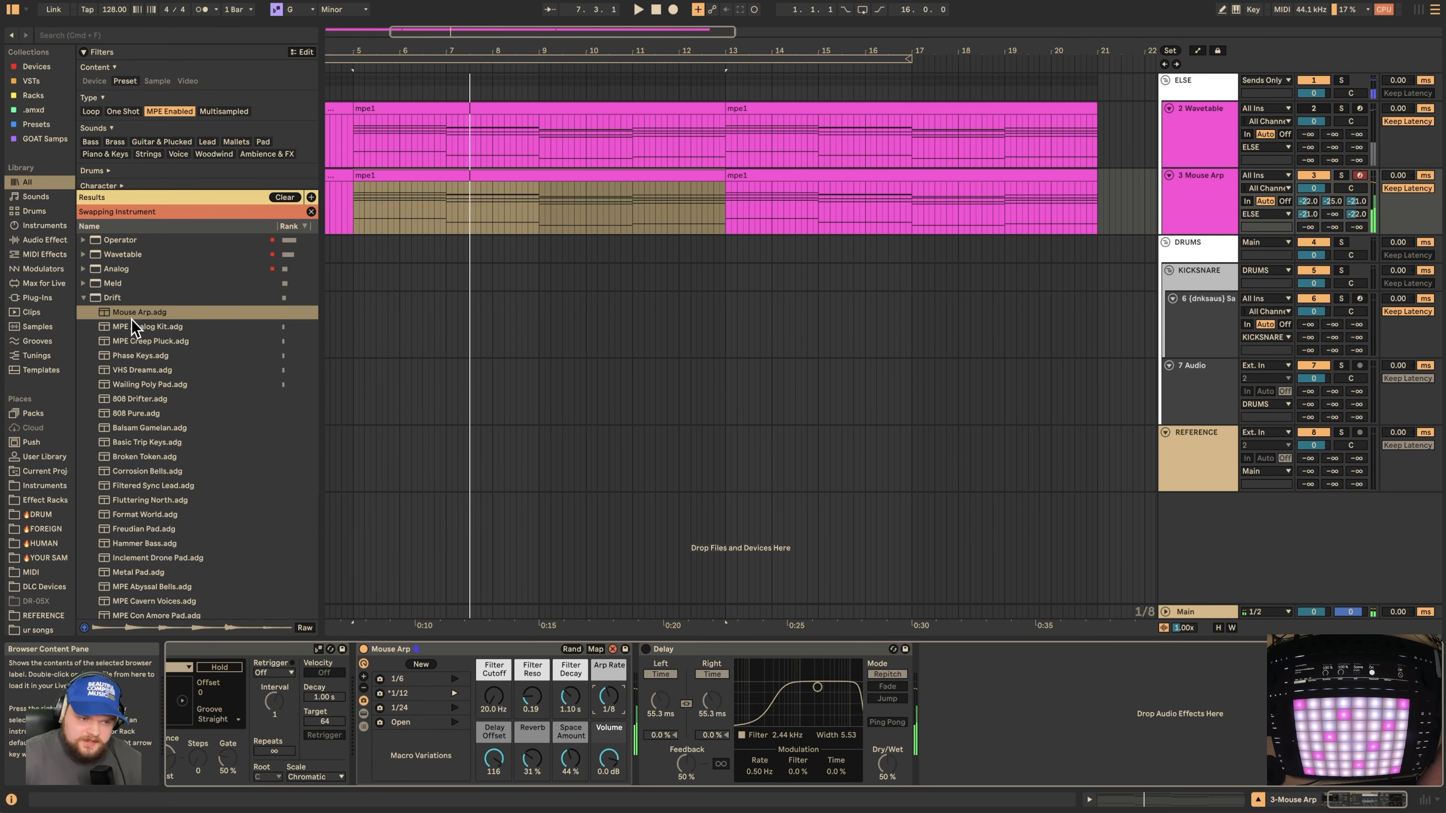
Step: Load Vital on a new MIDI track and enable its Filter 1 with a lowered cutoff modulated by pressure
{"action": "left_click", "coordinate": [355, 258]}
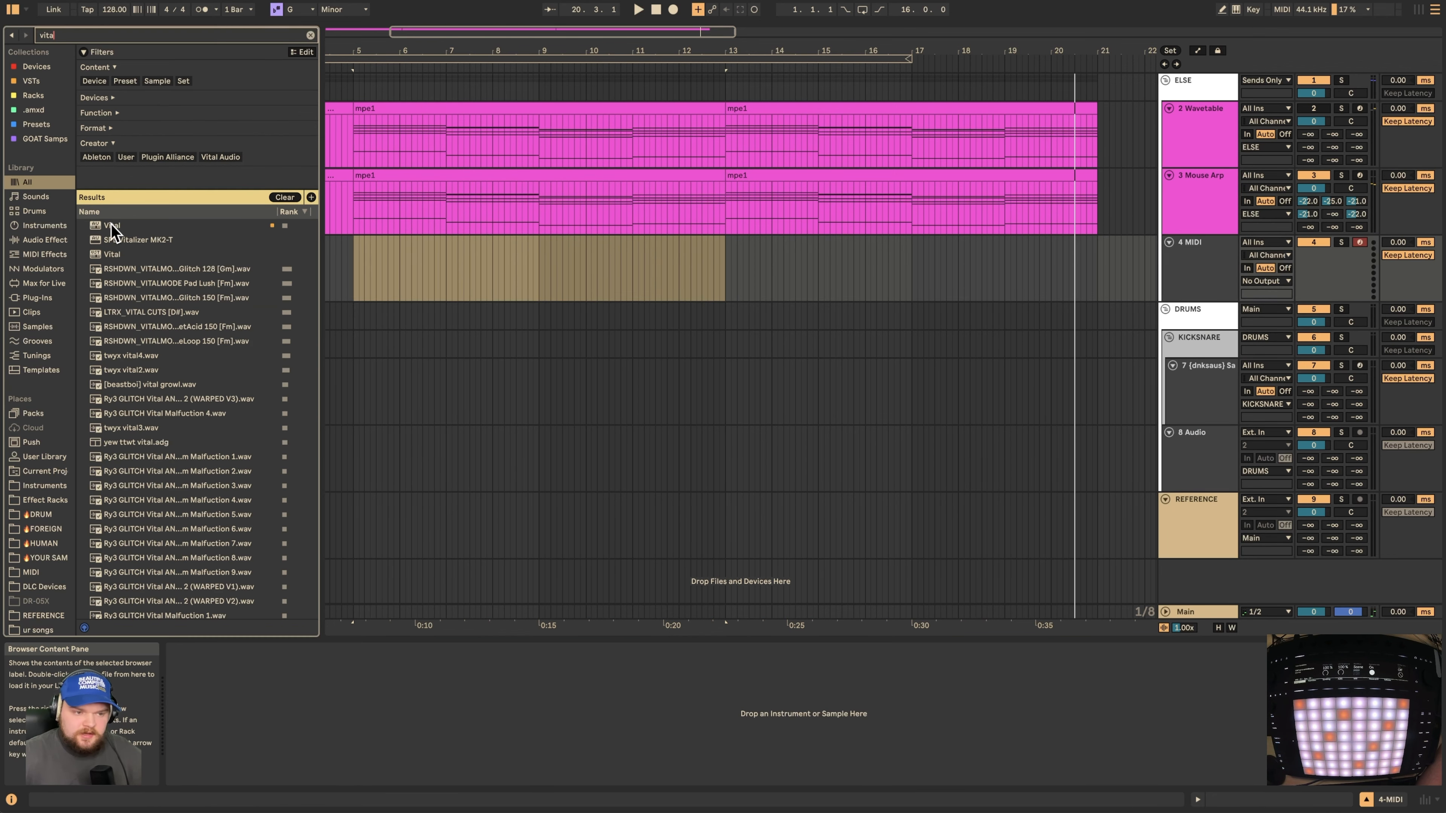
{"action": "left_click_drag", "start_coordinate": [110, 224], "coordinate": [871, 217]}
{"action": "left_click_drag", "start_coordinate": [1173, 261], "coordinate": [1173, 261]}
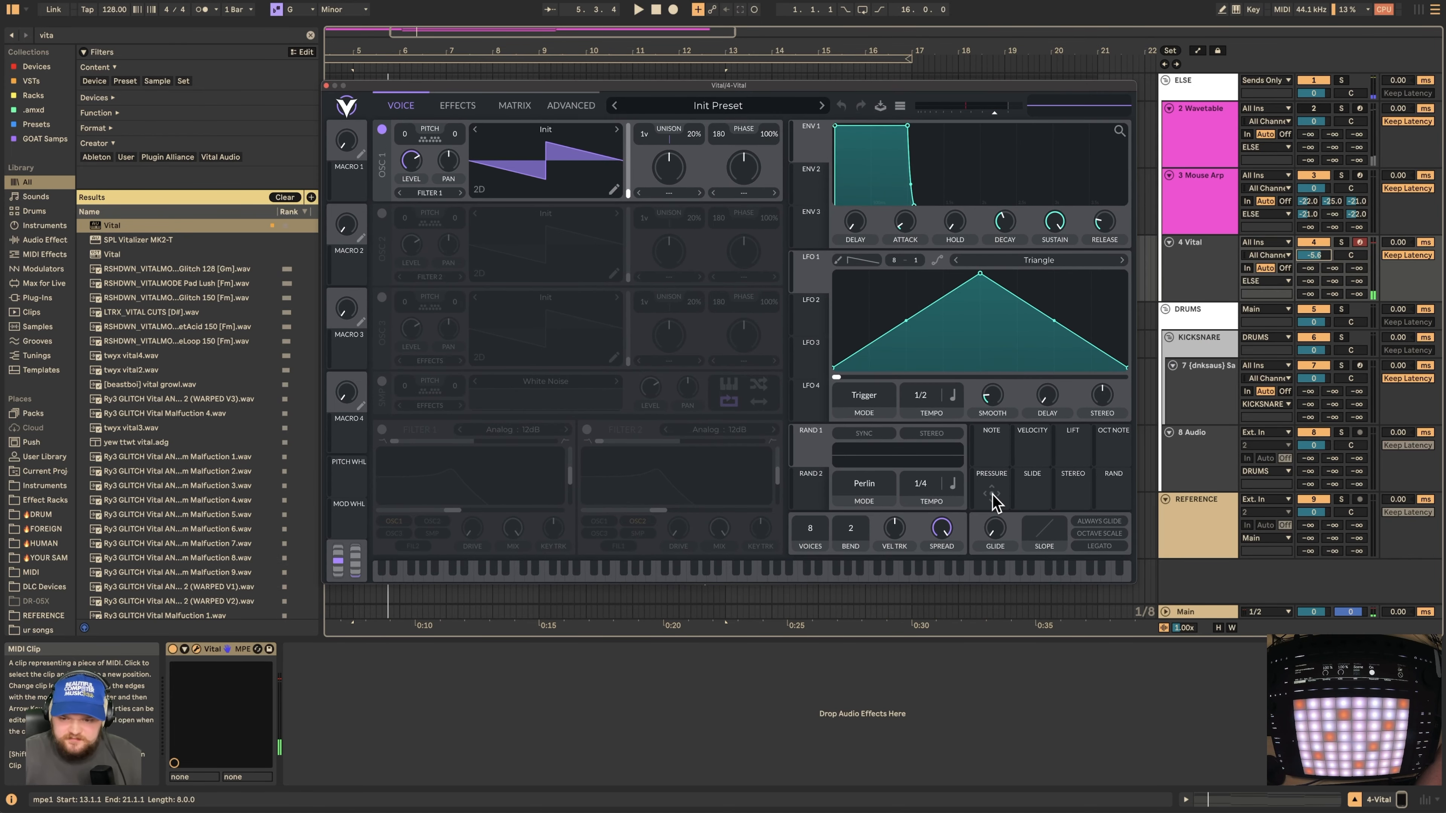
{"action": "left_click", "coordinate": [382, 428]}
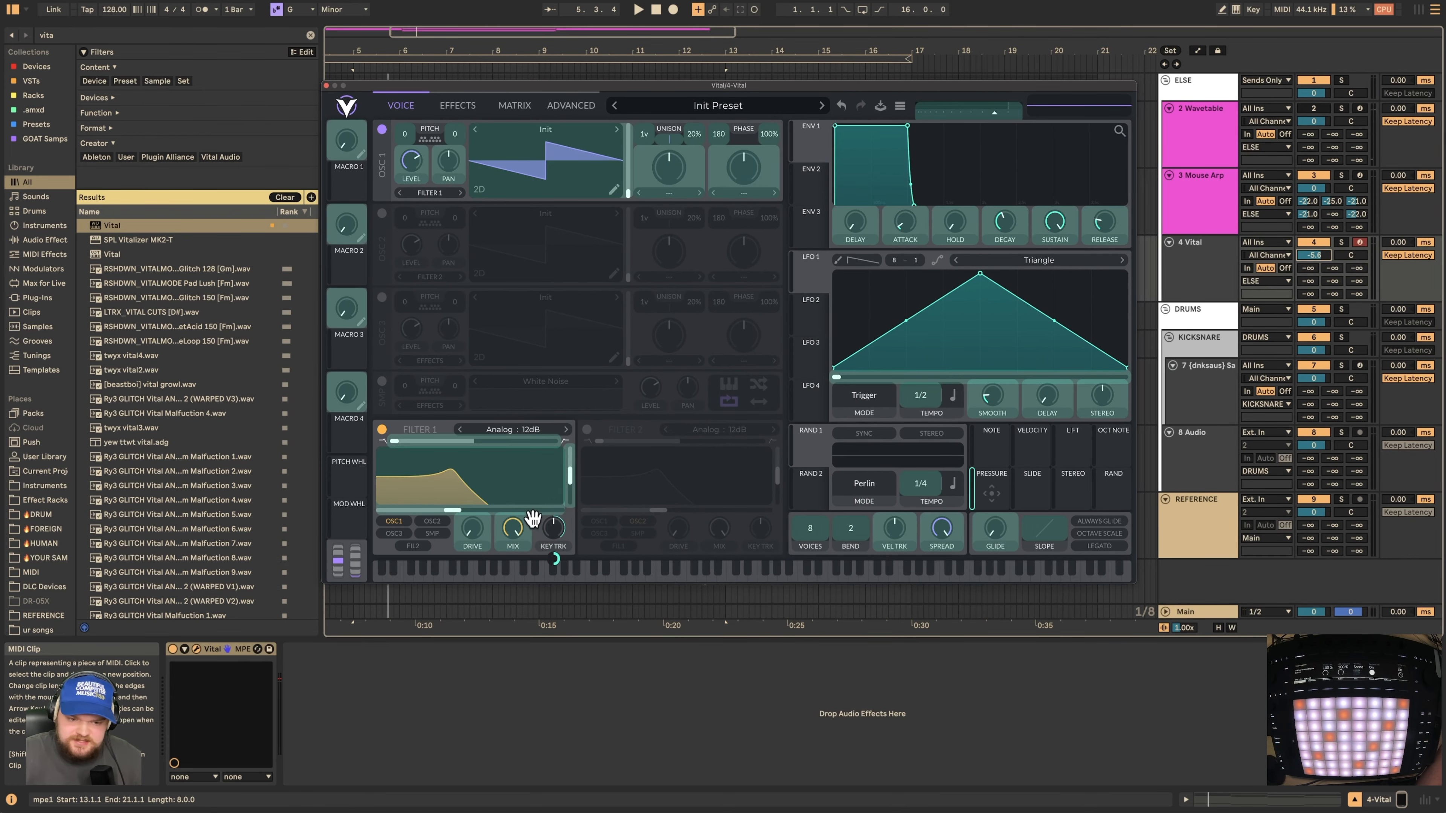
{"action": "mouse_move", "coordinate": [453, 511]}
{"action": "left_mouse_down"}
{"action": "mouse_move", "coordinate": [409, 511]}
{"action": "mouse_move", "coordinate": [427, 511]}
{"action": "left_mouse_up"}
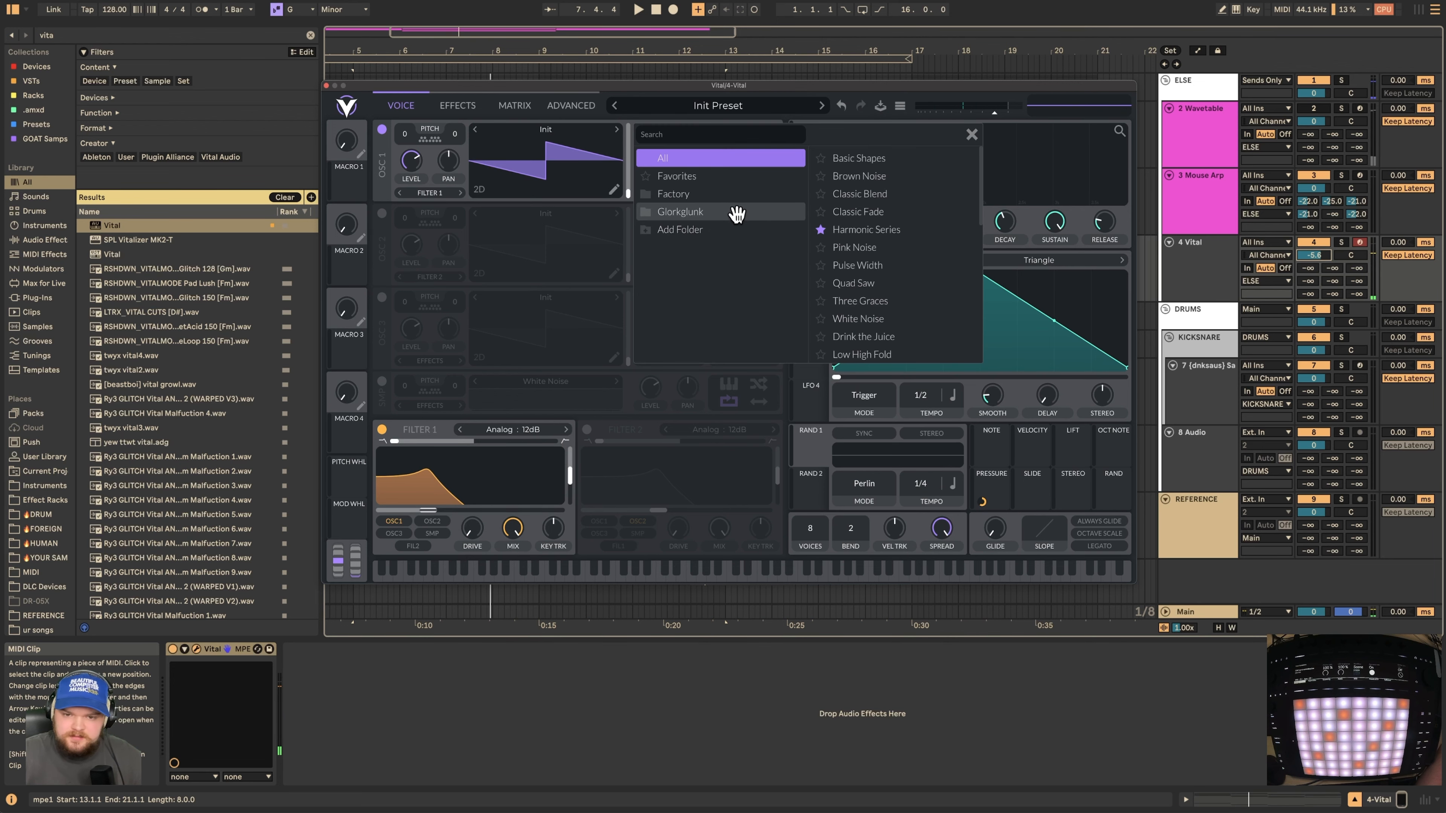
Step: Load the Glorkglunk wavetable Alternating Harmonics into Vital's oscillator 1 and modulate its wavetable position with slide
{"action": "left_click", "coordinate": [737, 211]}
{"action": "left_click", "coordinate": [871, 265]}
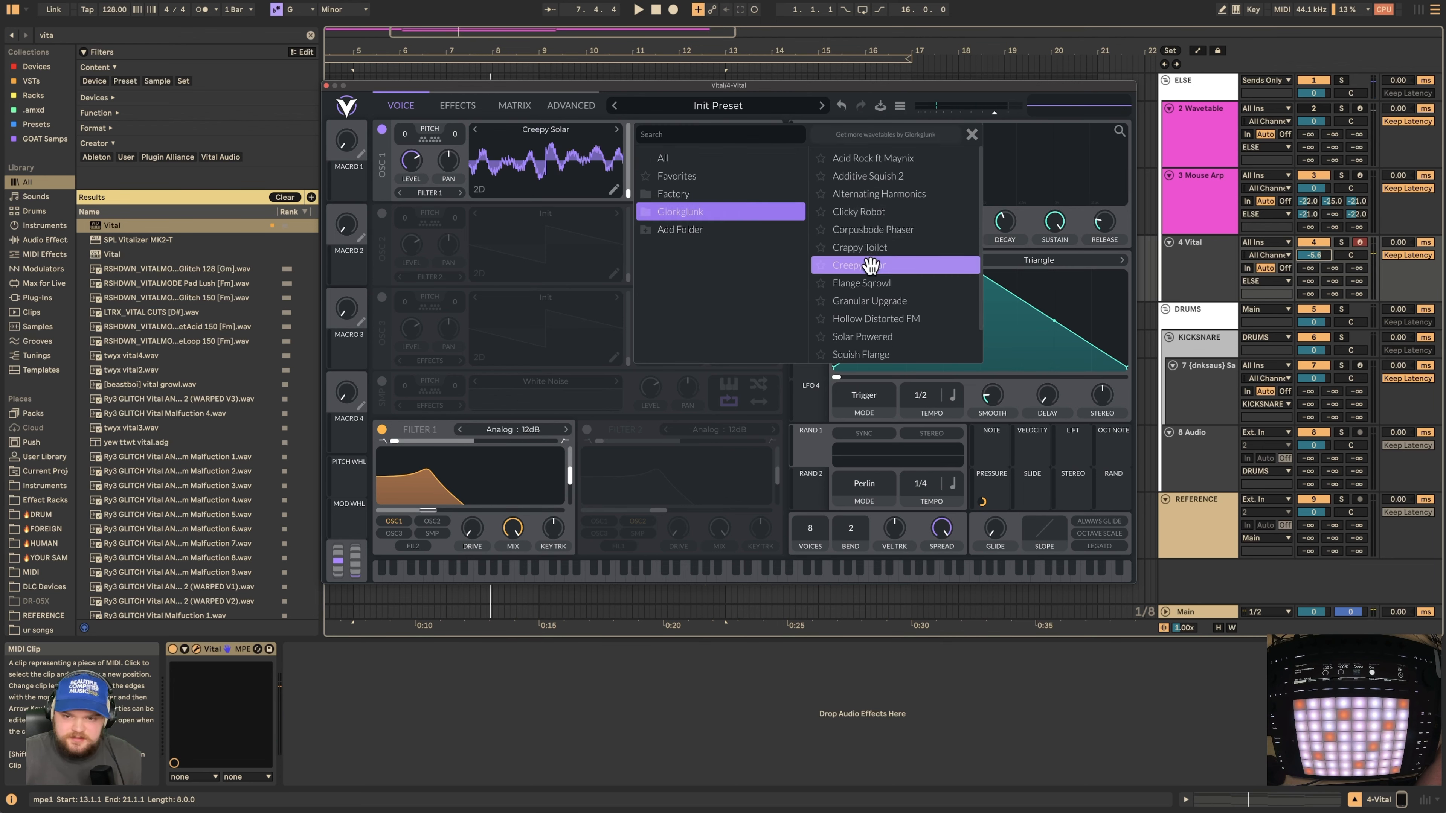
{"action": "left_click", "coordinate": [901, 195]}
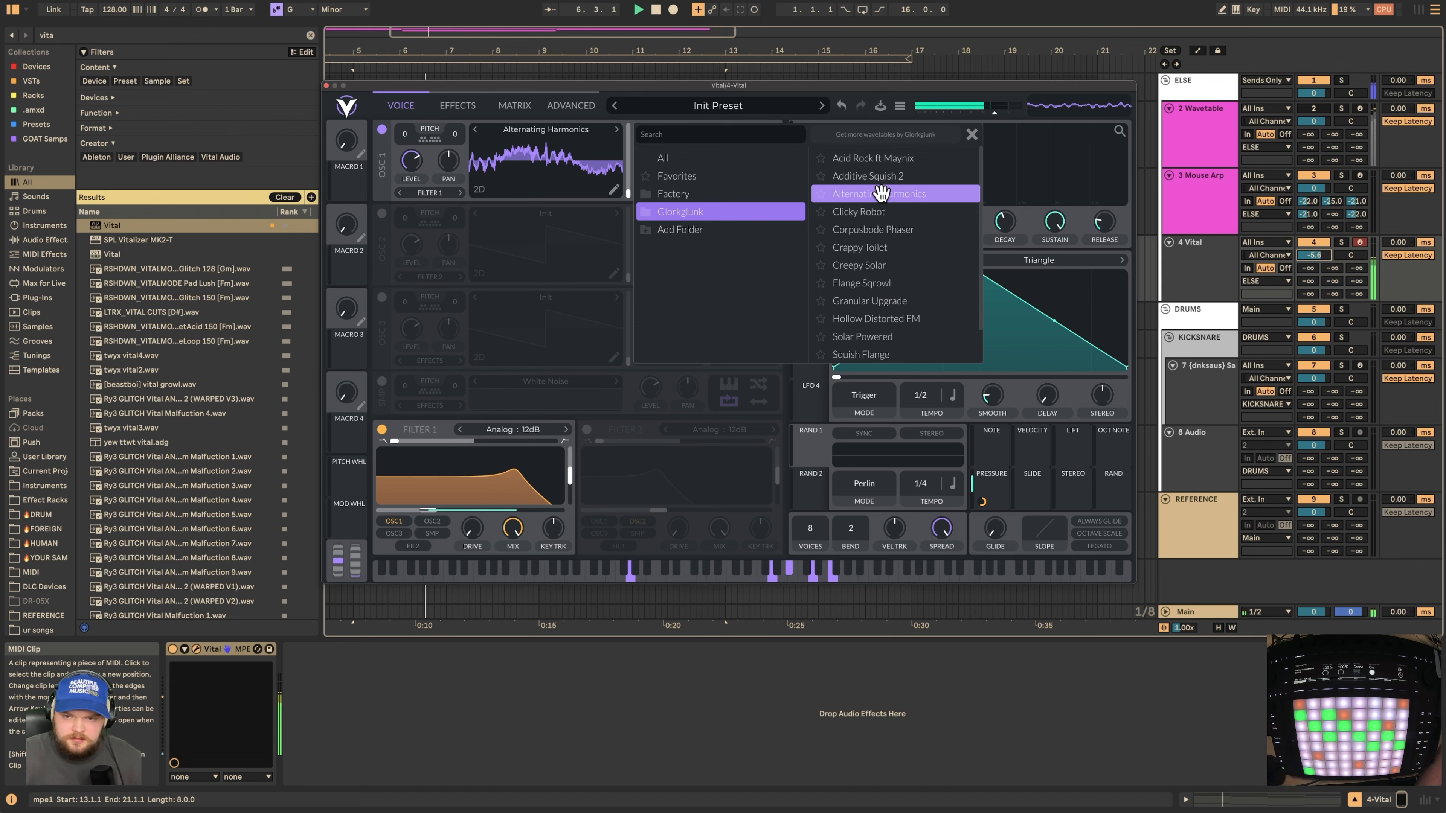
{"action": "left_click_drag", "start_coordinate": [1032, 486], "coordinate": [628, 188]}
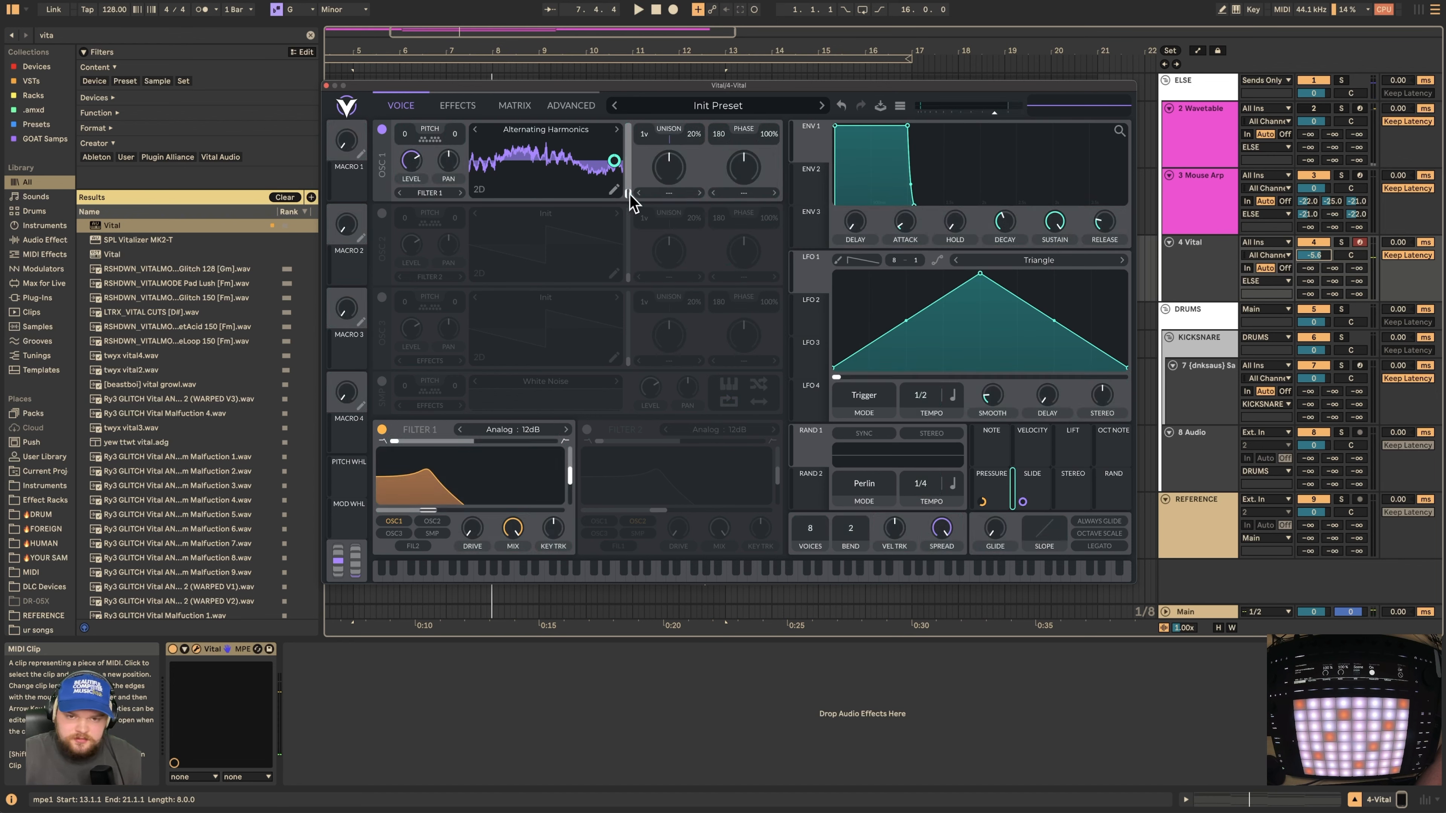
Step: Give oscillator 1 the Spectral Time Skew morph modulated by pressure, with four unison voices
{"action": "left_click", "coordinate": [669, 194]}
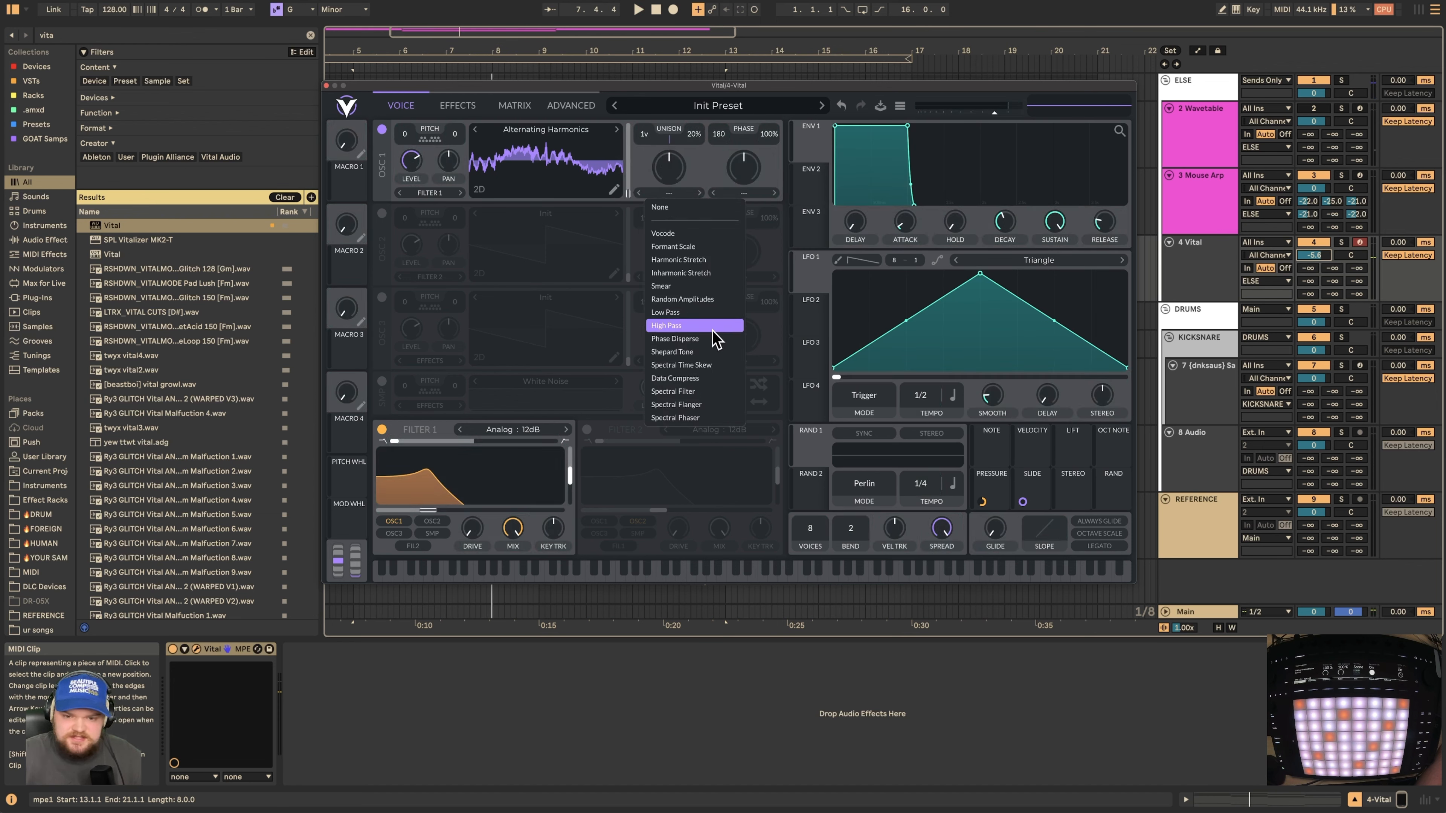
{"action": "left_click", "coordinate": [721, 366]}
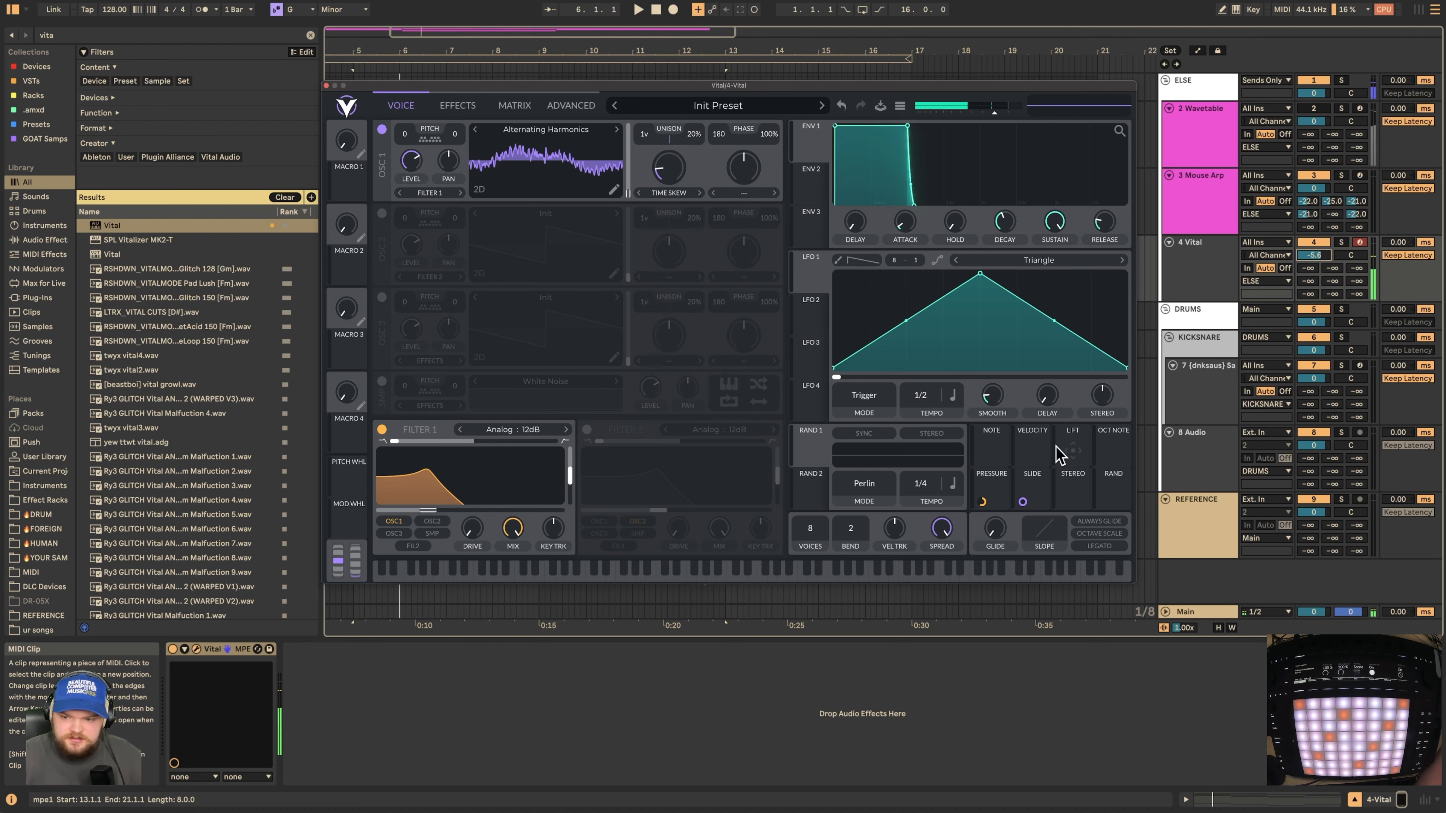
{"action": "left_click_drag", "start_coordinate": [982, 501], "coordinate": [655, 123]}
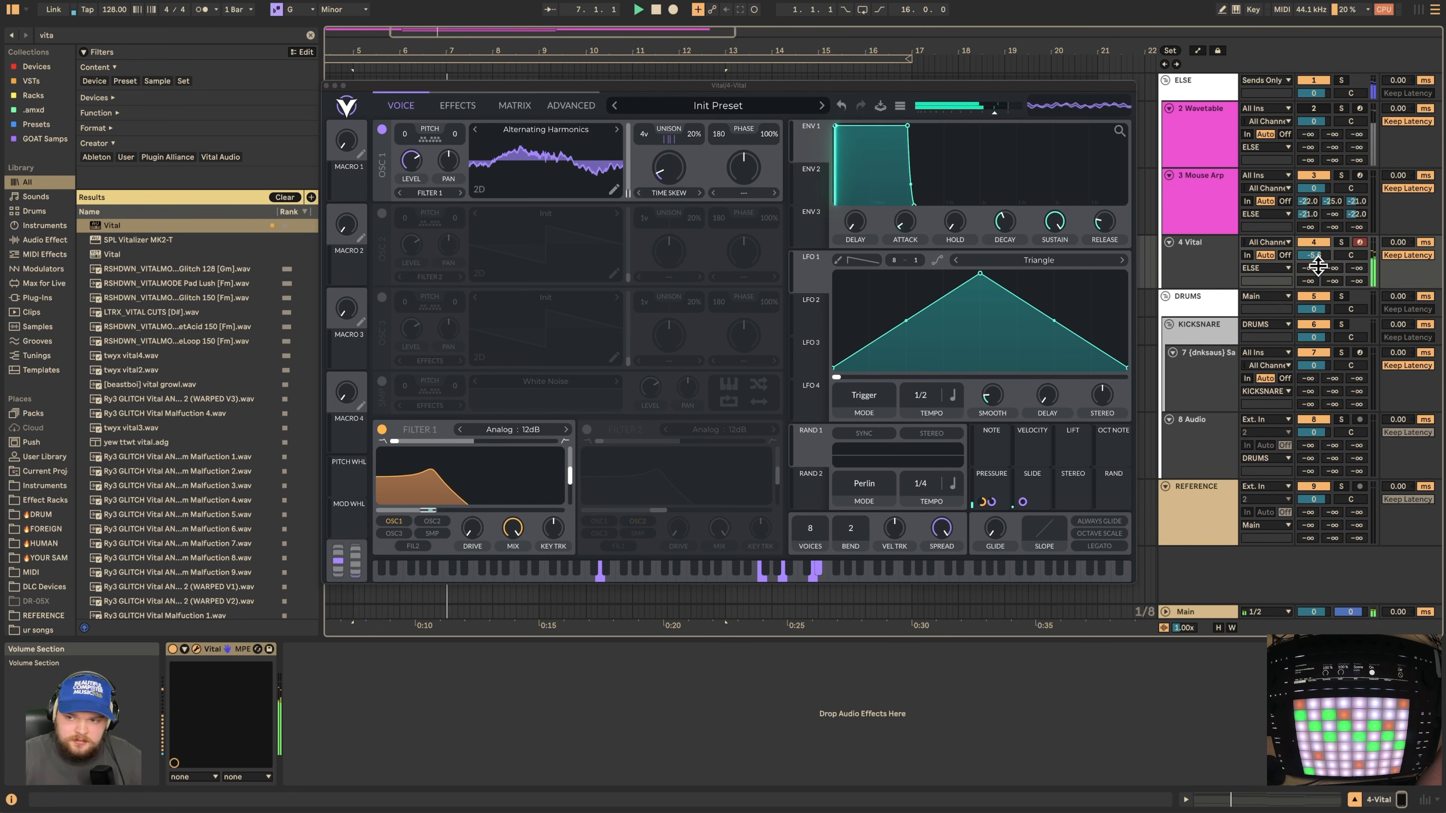
Step: Set the Vital track's delay send to -23.7 dB, reverb send to -33.0 dB and second send to -61.0 dB
{"action": "left_click_drag", "start_coordinate": [1308, 281], "coordinate": [1308, 277]}
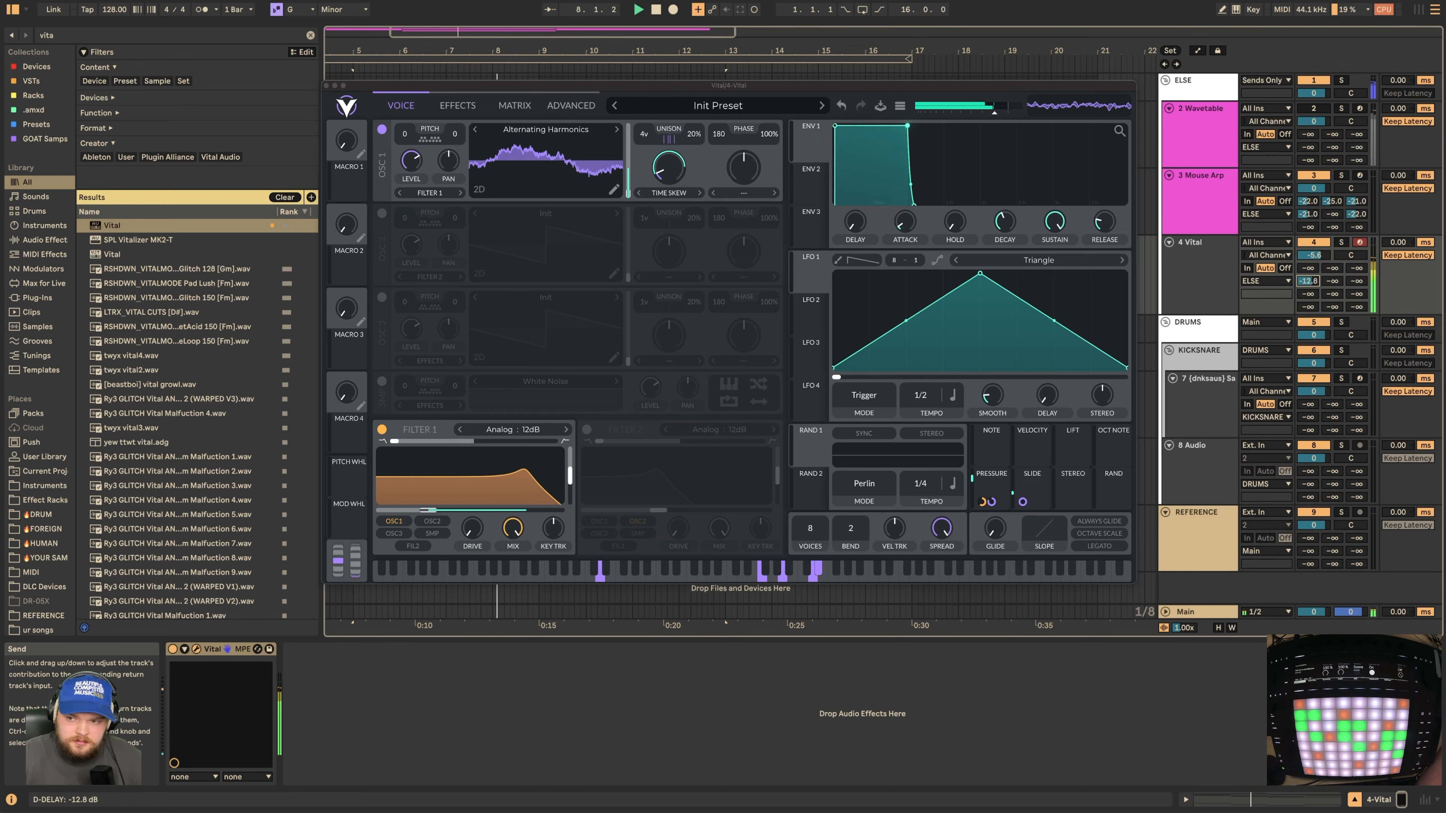
{"action": "left_click_drag", "start_coordinate": [1332, 267], "coordinate": [1318, 272]}
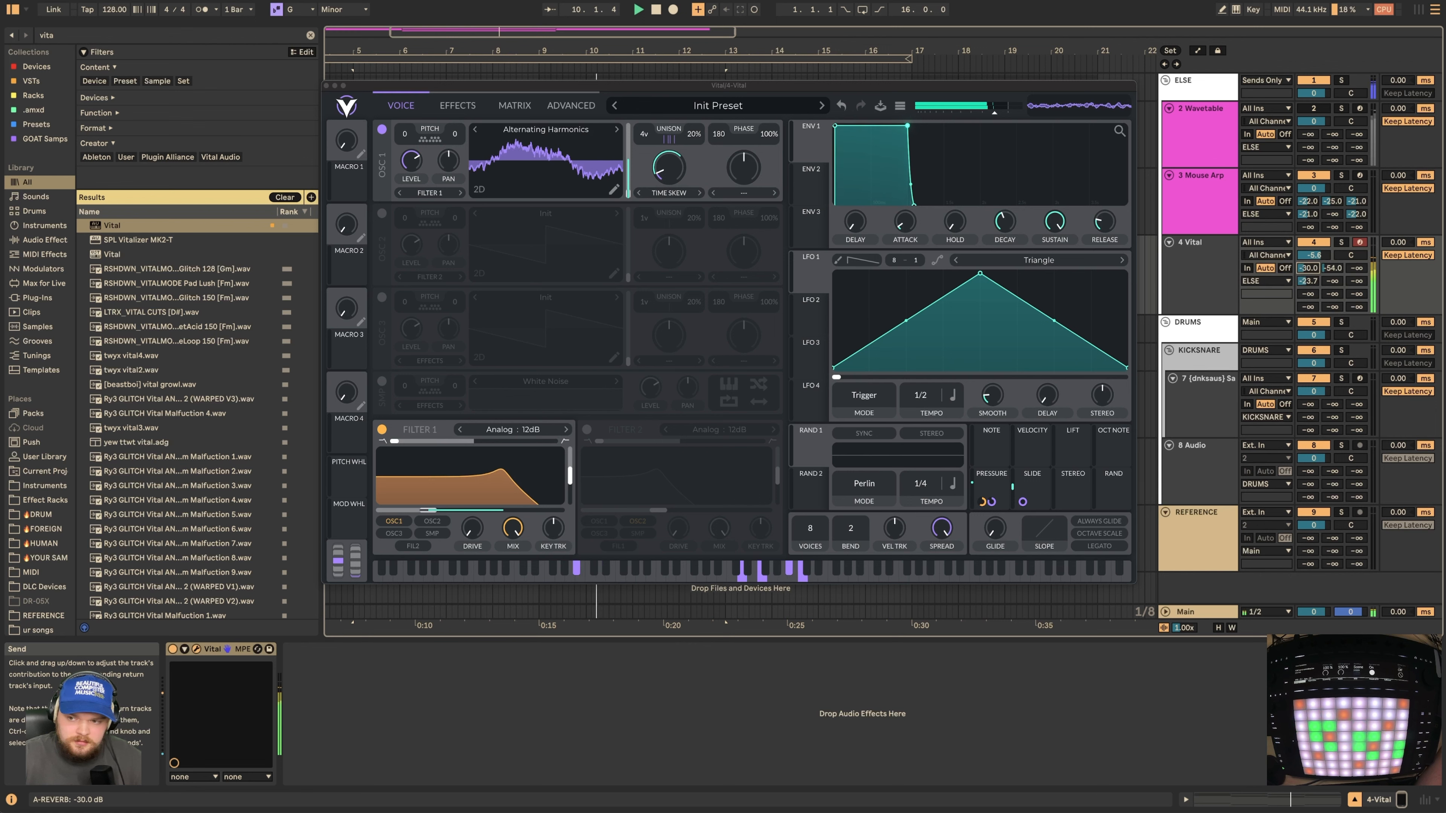
{"action": "left_click_drag", "start_coordinate": [1332, 268], "coordinate": [1332, 272]}
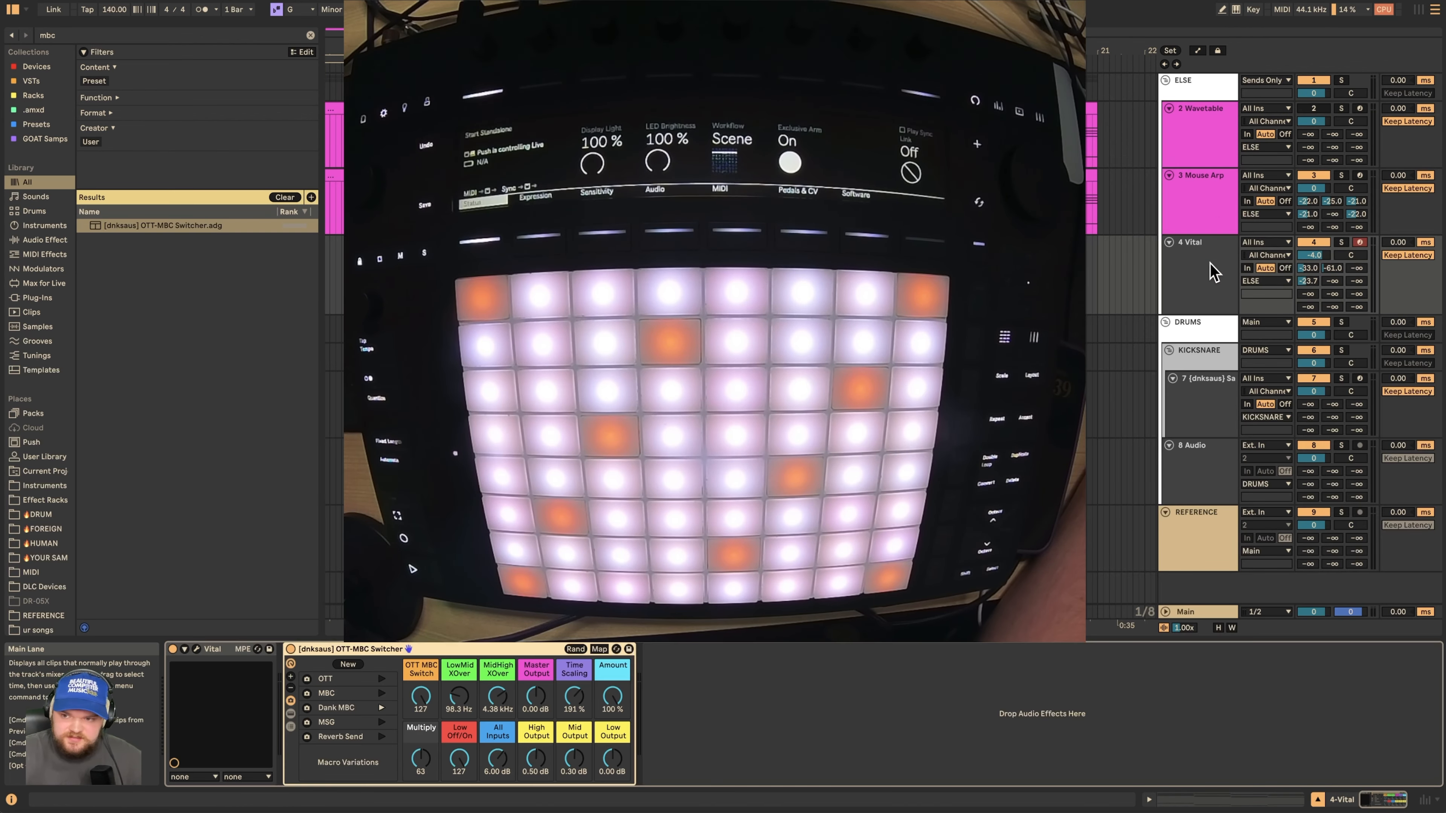
Step: Add a new Wavetable track after Vital and set the LFO 2 to Pitch modulation amount to 0.2
{"action": "left_click", "coordinate": [1200, 279]}
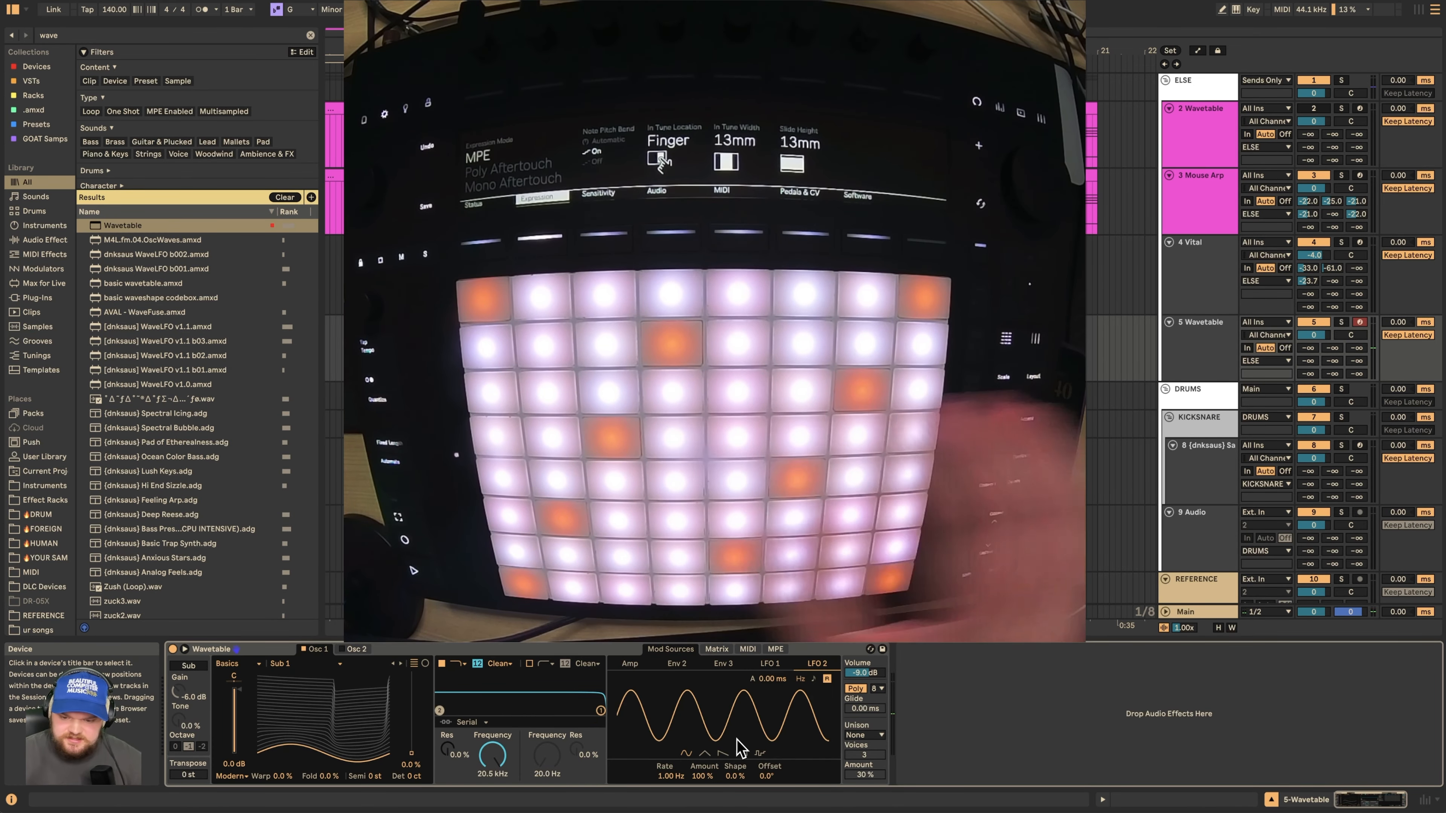
{"action": "left_click", "coordinate": [718, 650]}
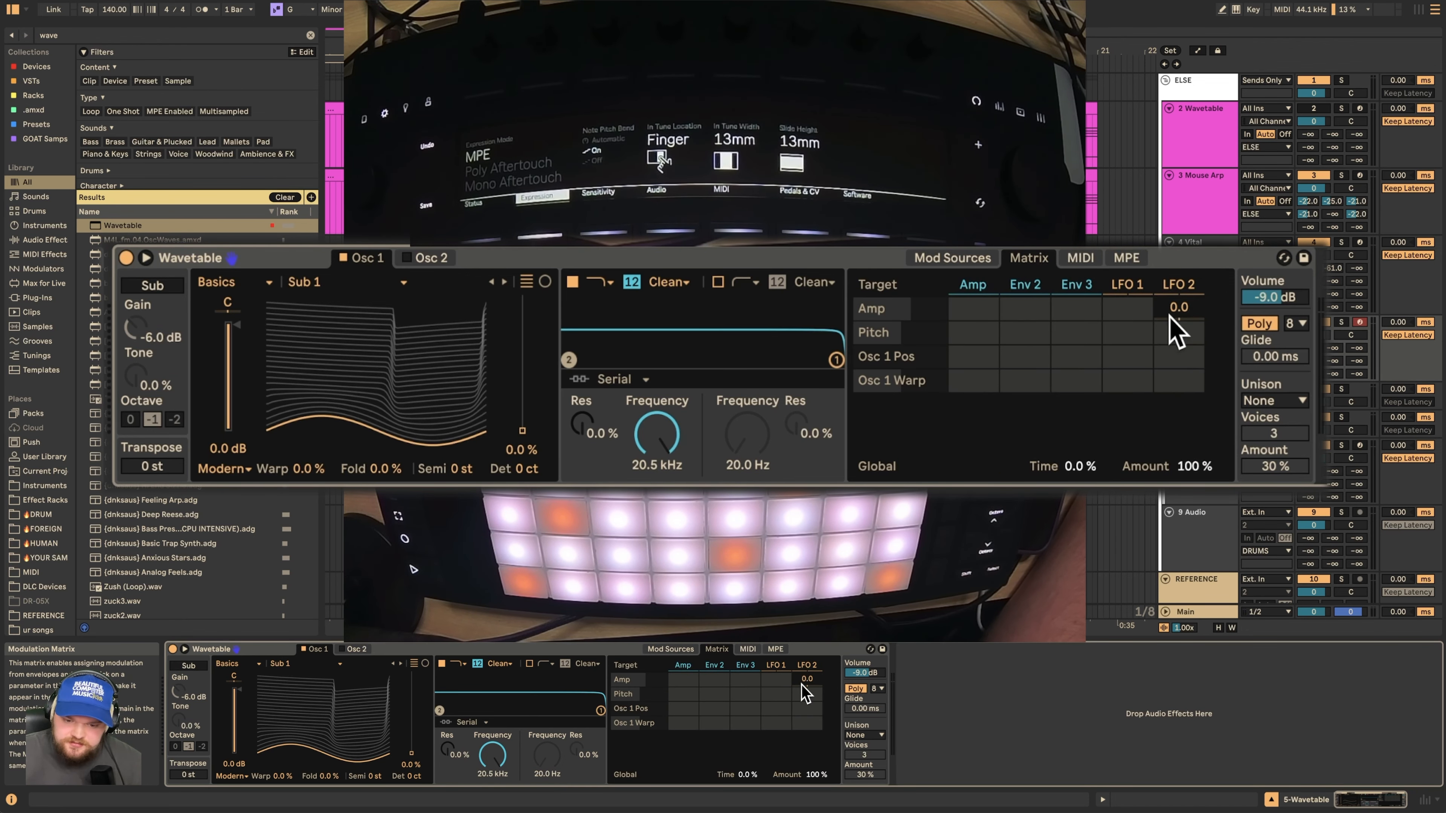
{"action": "left_click", "coordinate": [810, 694]}
{"action": "left_click", "coordinate": [819, 694]}
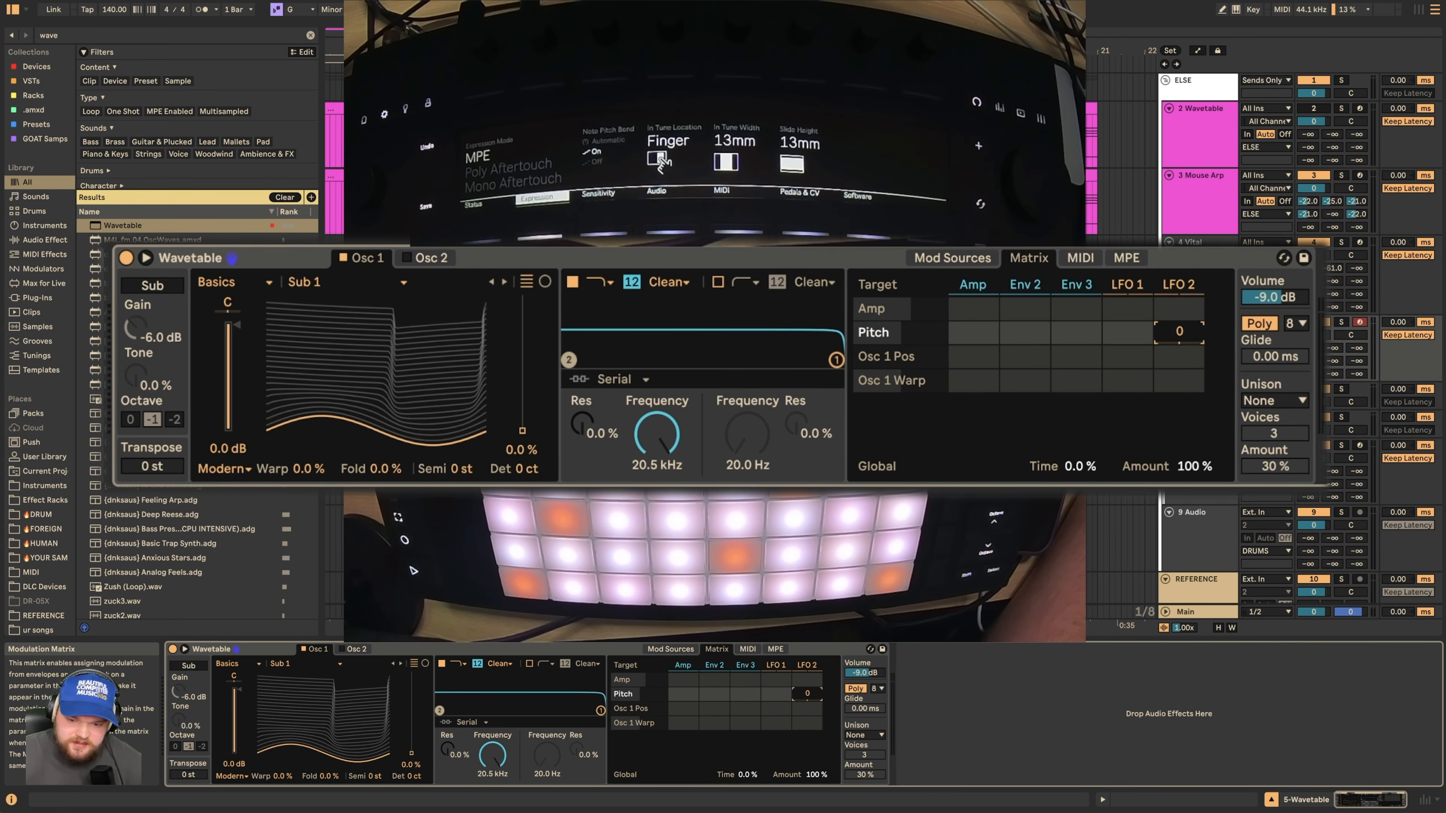
{"action": "key", "text": "Return"}
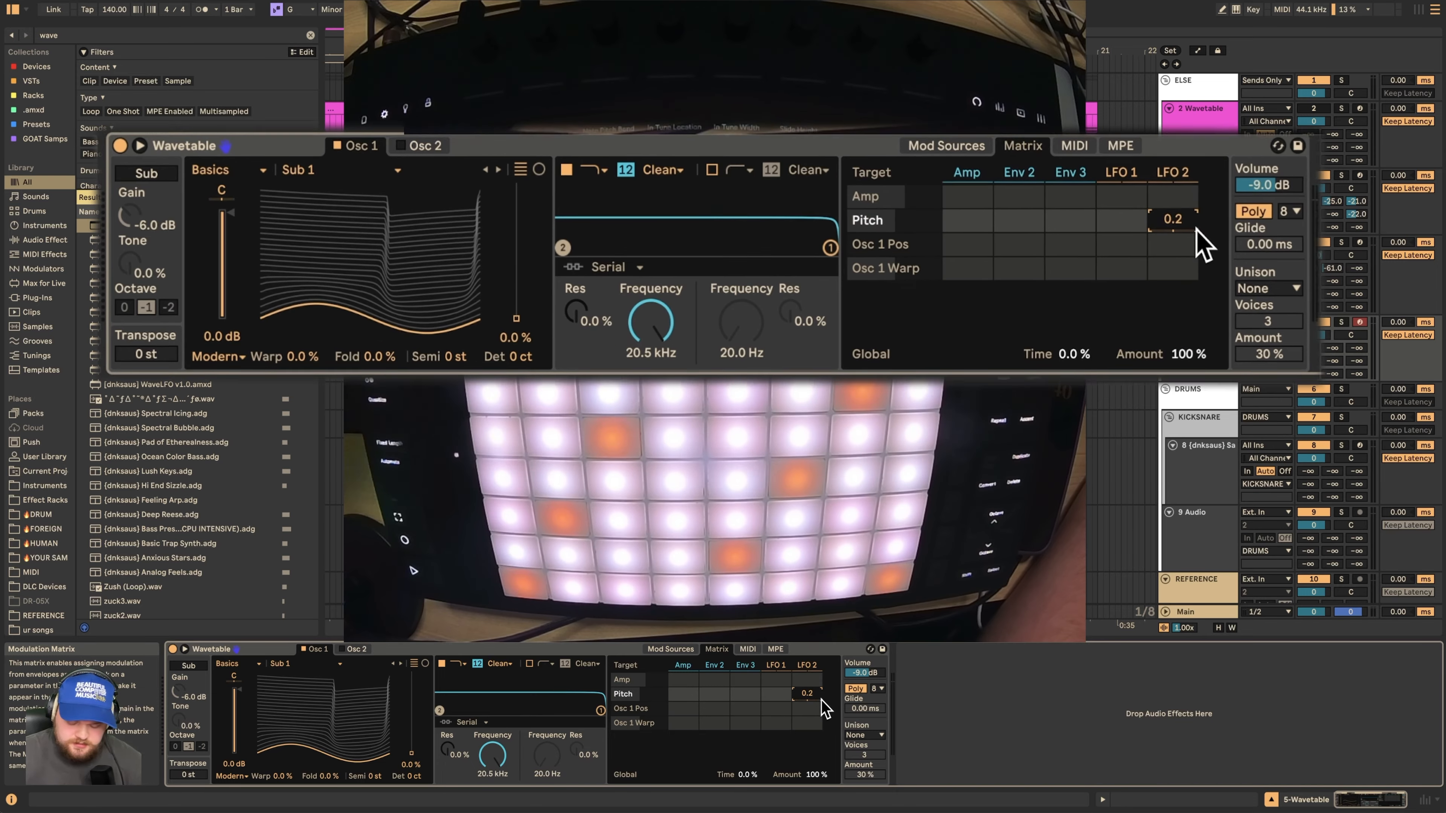
Step: Set LFO 2 to a triangle wave at 6.04 Hz and map Slide to its rate with an amount of 14
{"action": "left_click", "coordinate": [670, 649]}
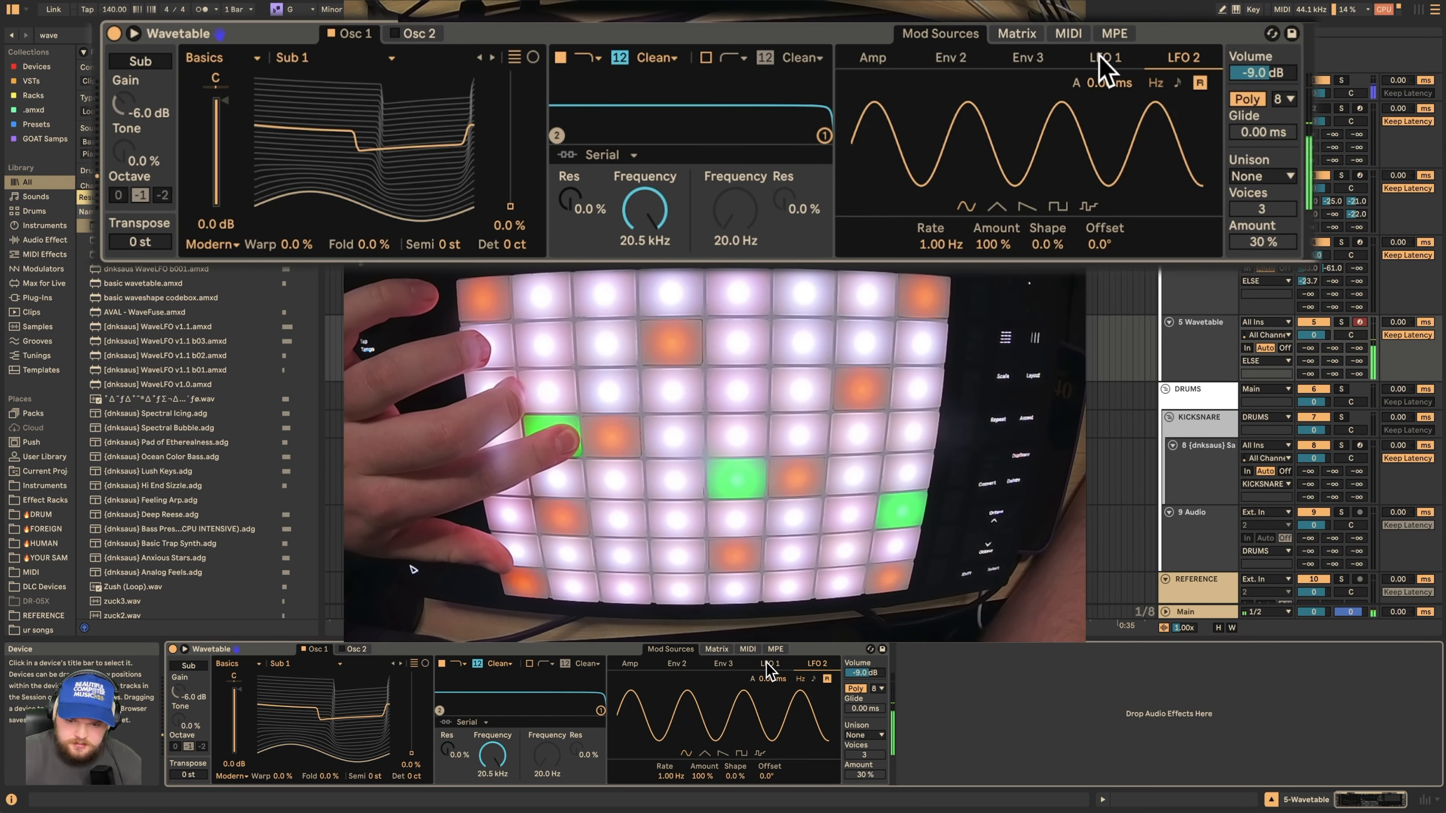
{"action": "left_click_drag", "start_coordinate": [665, 775], "coordinate": [665, 743]}
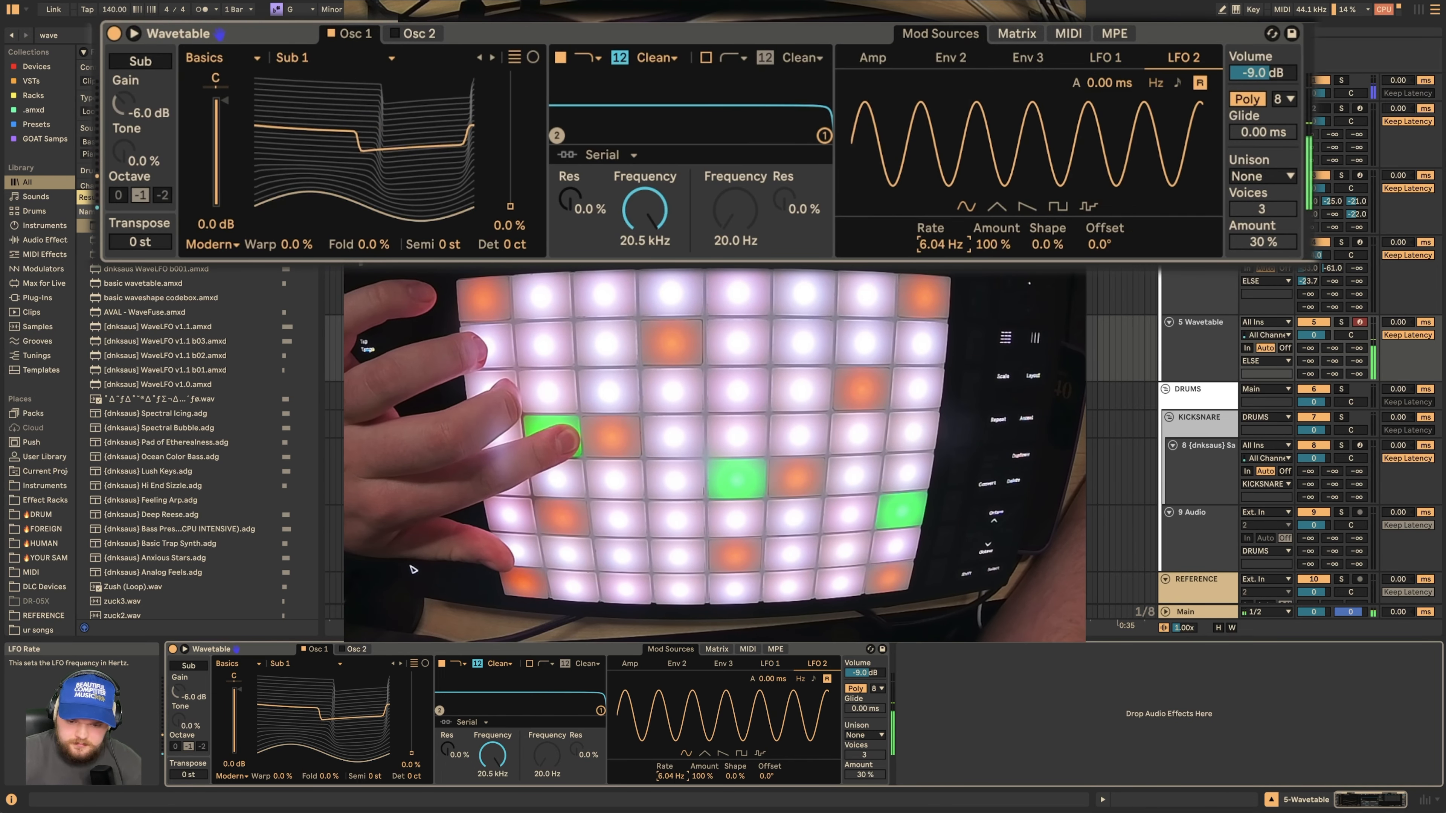
{"action": "left_click", "coordinate": [704, 753]}
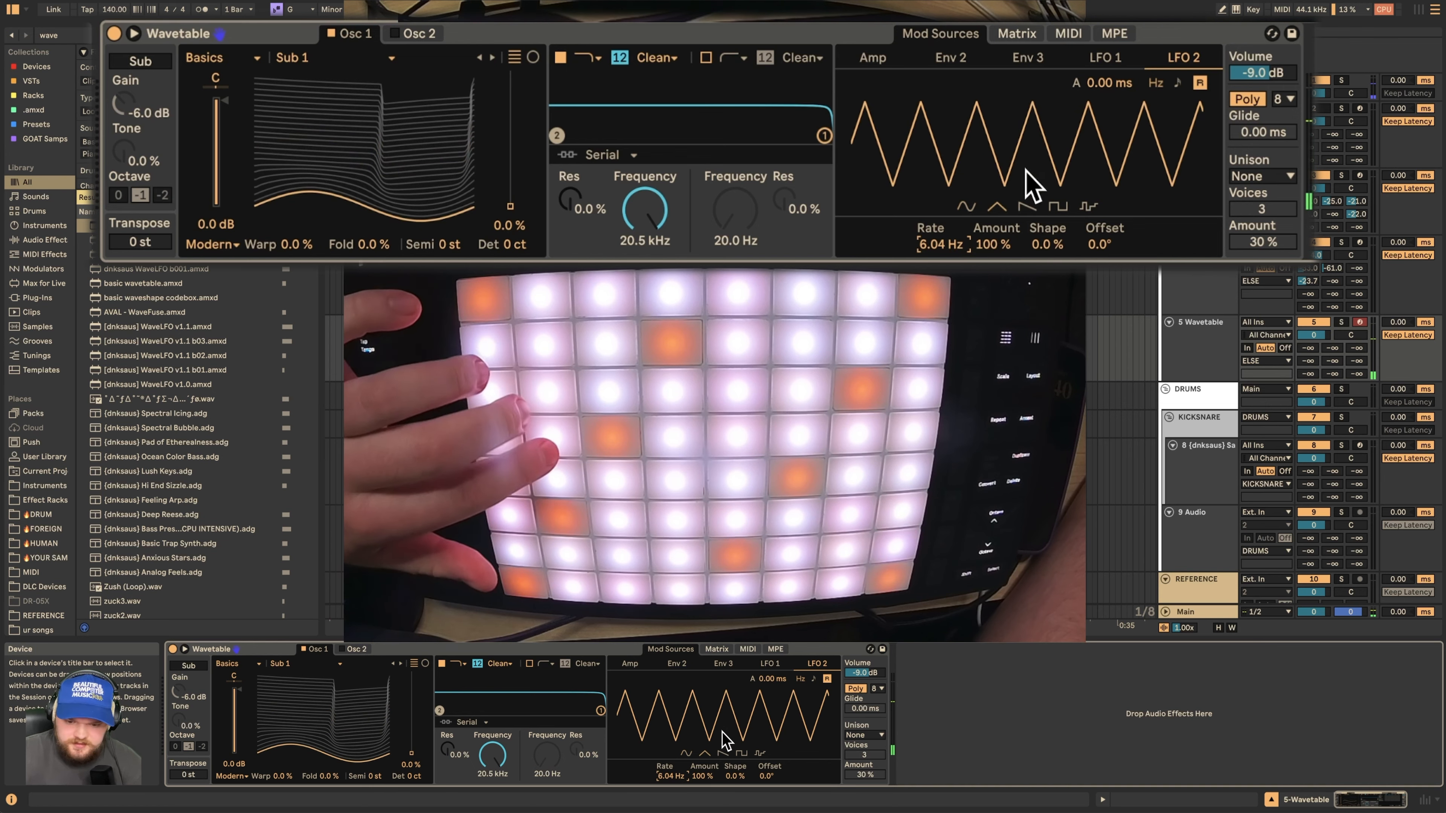
{"action": "left_click", "coordinate": [774, 650]}
{"action": "left_click_drag", "start_coordinate": [763, 736], "coordinate": [763, 725]}
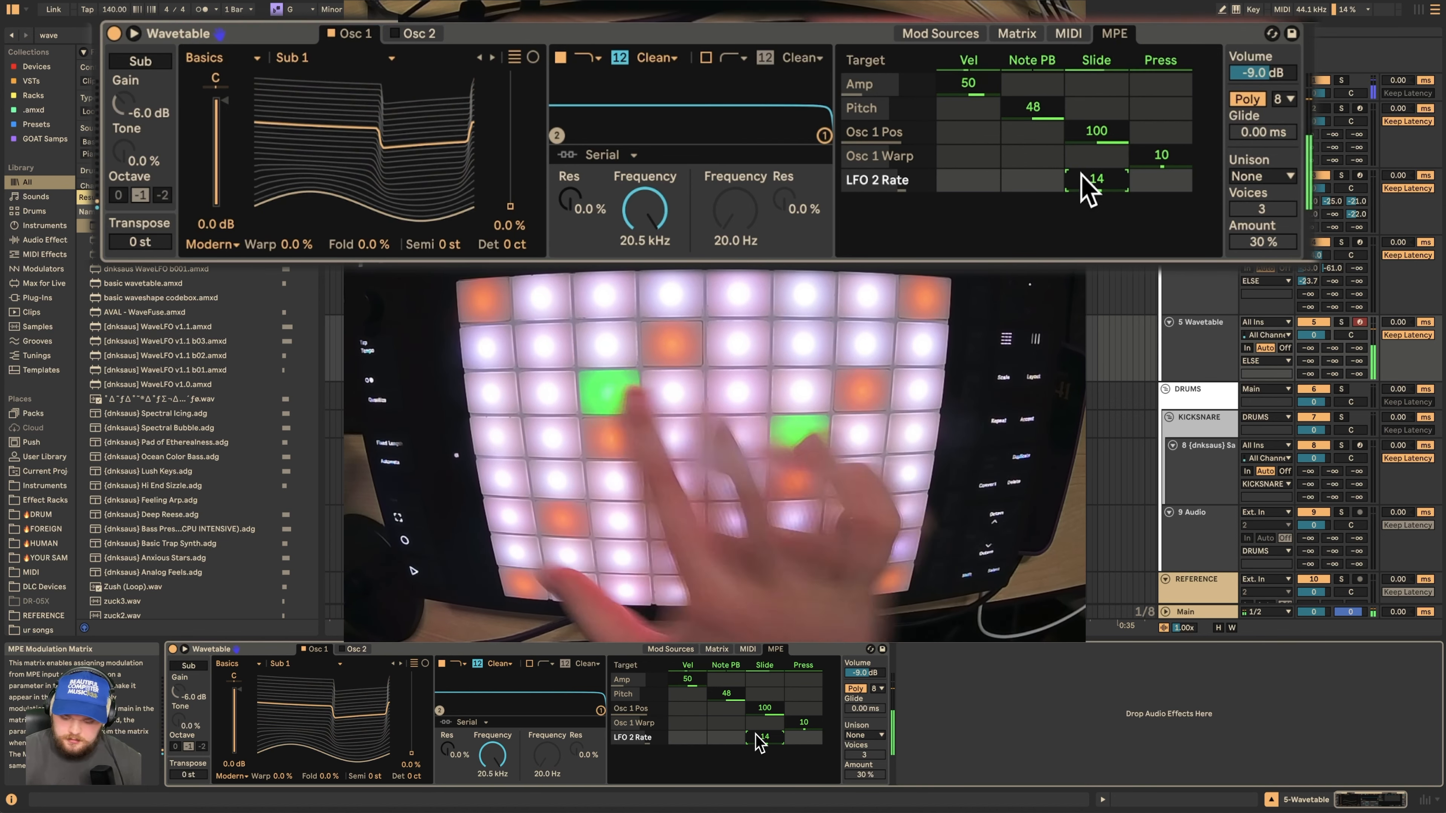
Step: Remove the Slide modulation from Osc 1 Pos, set the position to 65 %, and raise Slide's LFO 2 Rate amount to 70
{"action": "left_click", "coordinate": [1110, 136]}
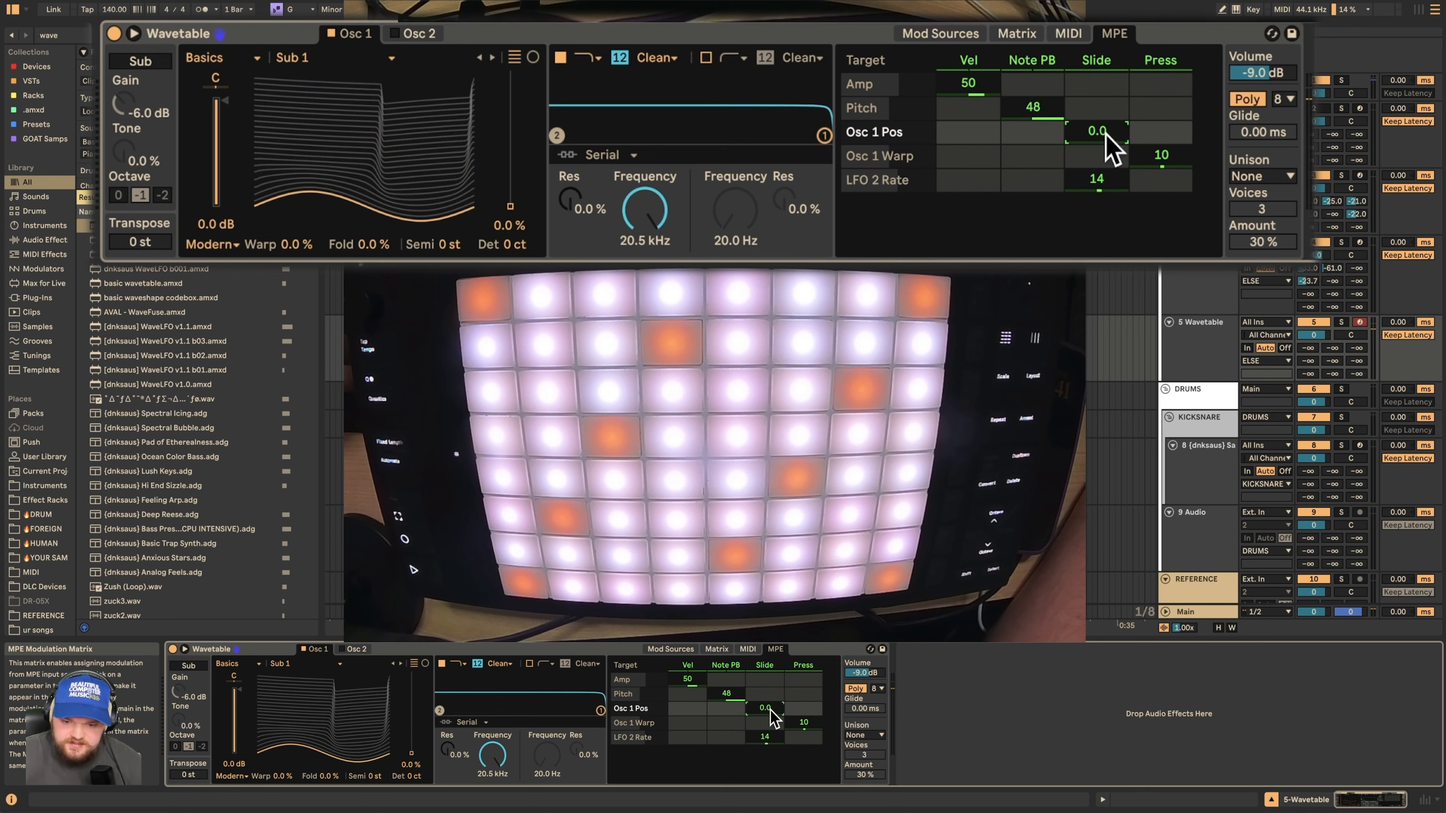
{"action": "key", "text": "Delete"}
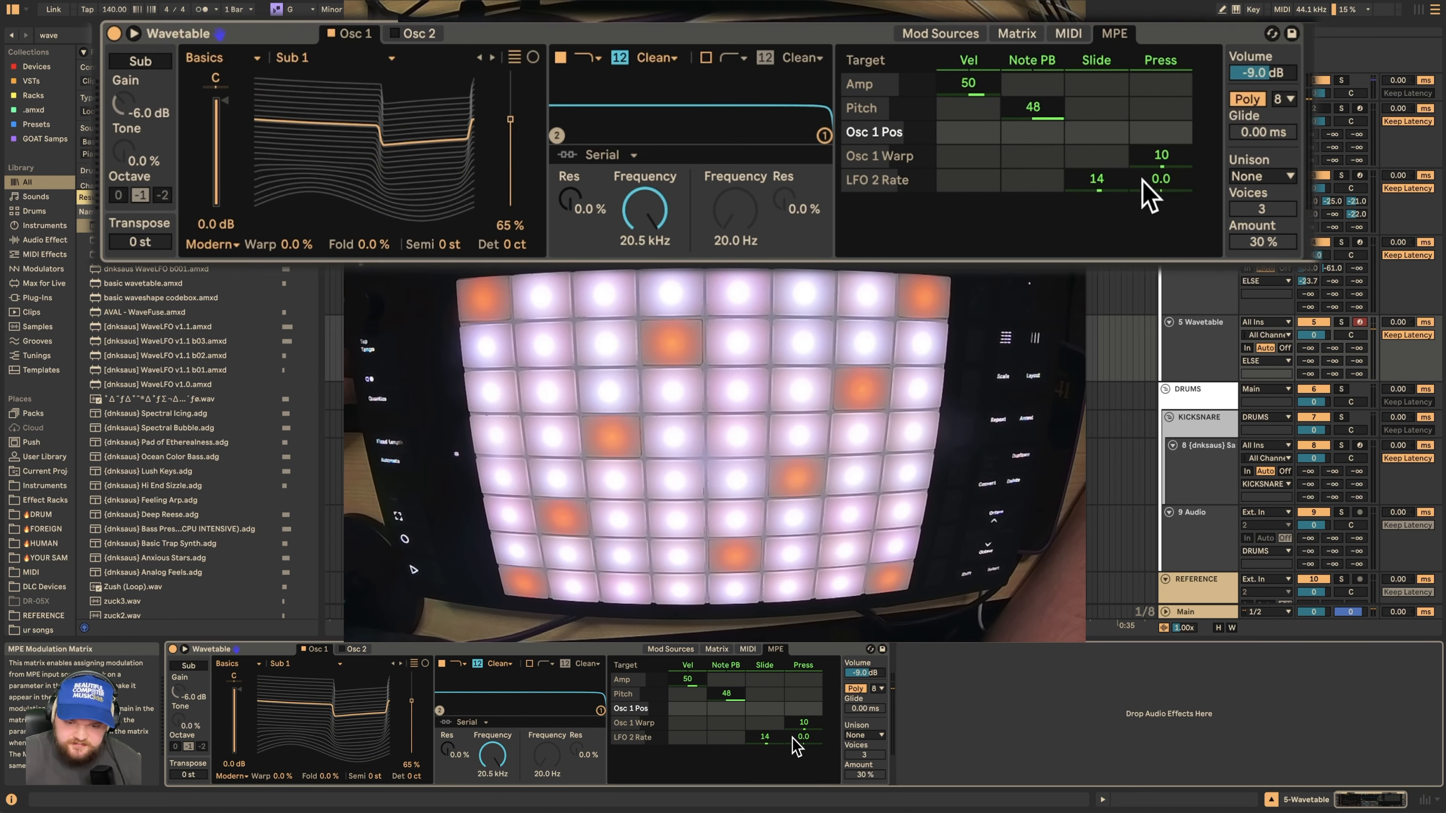
{"action": "left_click_drag", "start_coordinate": [1116, 183], "coordinate": [1116, 149]}
{"action": "left_click_drag", "start_coordinate": [1130, 199], "coordinate": [1130, 196]}
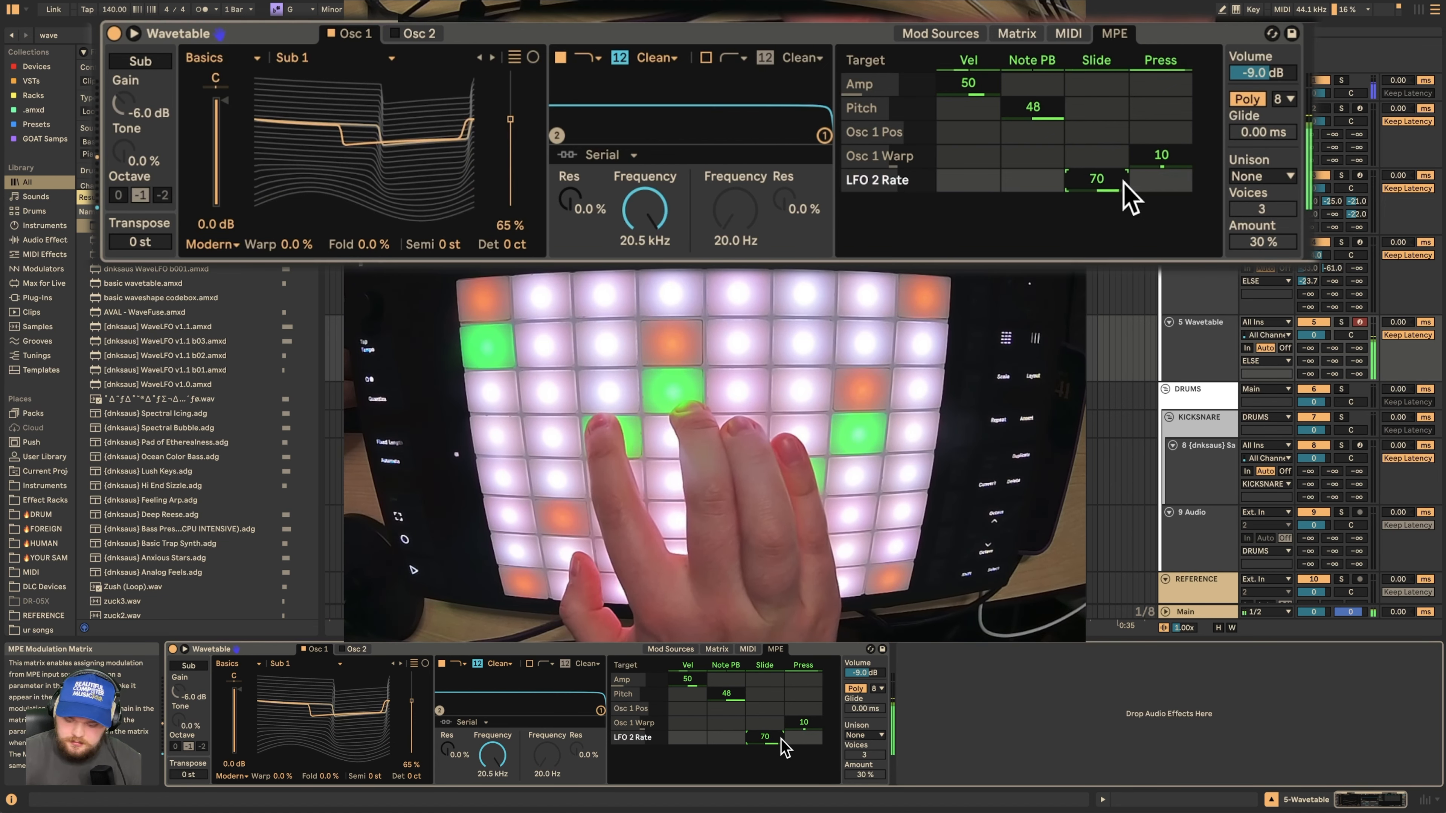
Step: Try a Slide amount of -64 on LFO 2 Rate, settle on 34, and set LFO 2's own rate to 4.31 Hz
{"action": "left_click_drag", "start_coordinate": [764, 737], "coordinate": [764, 782]}
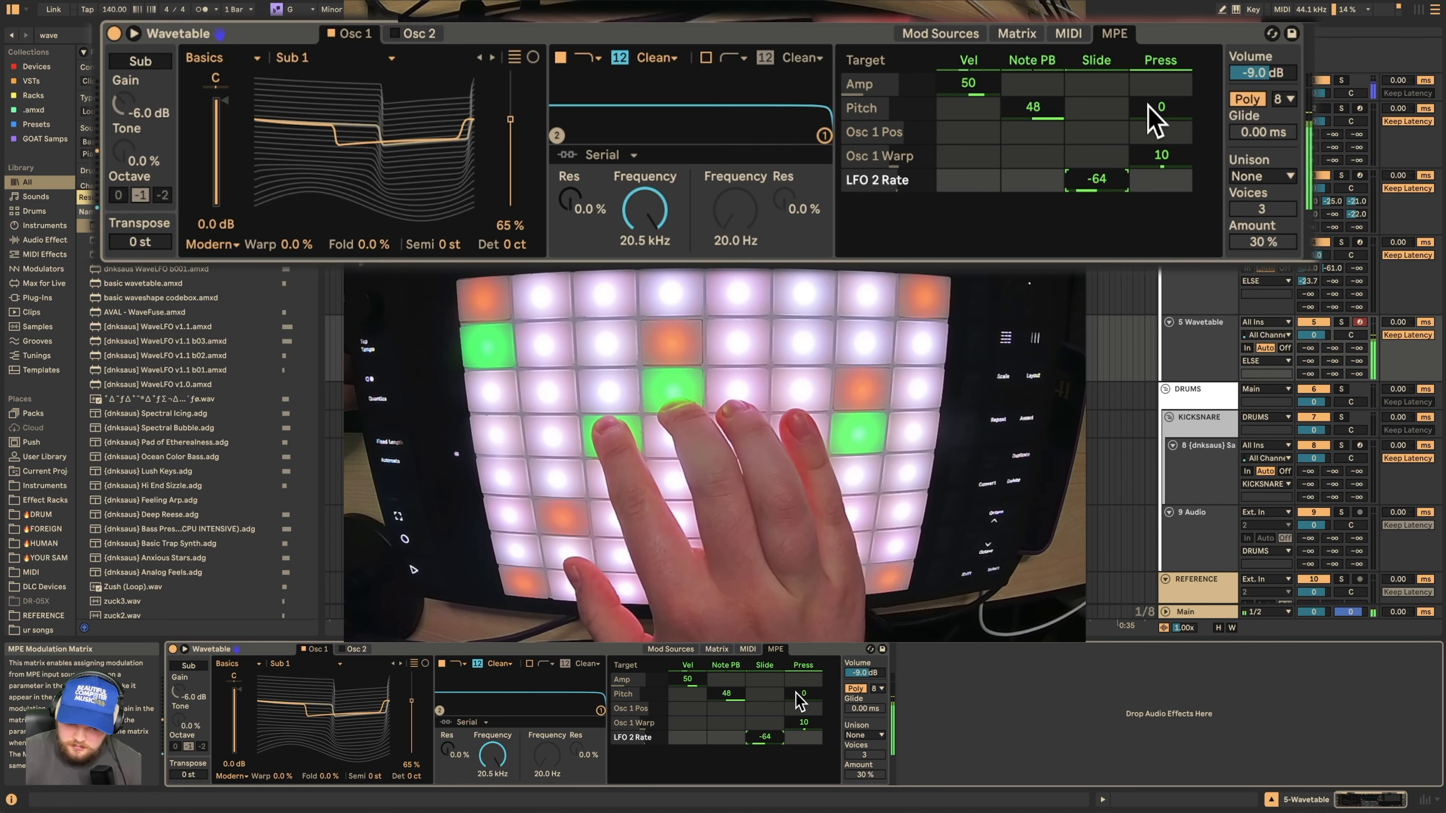
{"action": "left_click", "coordinate": [716, 649]}
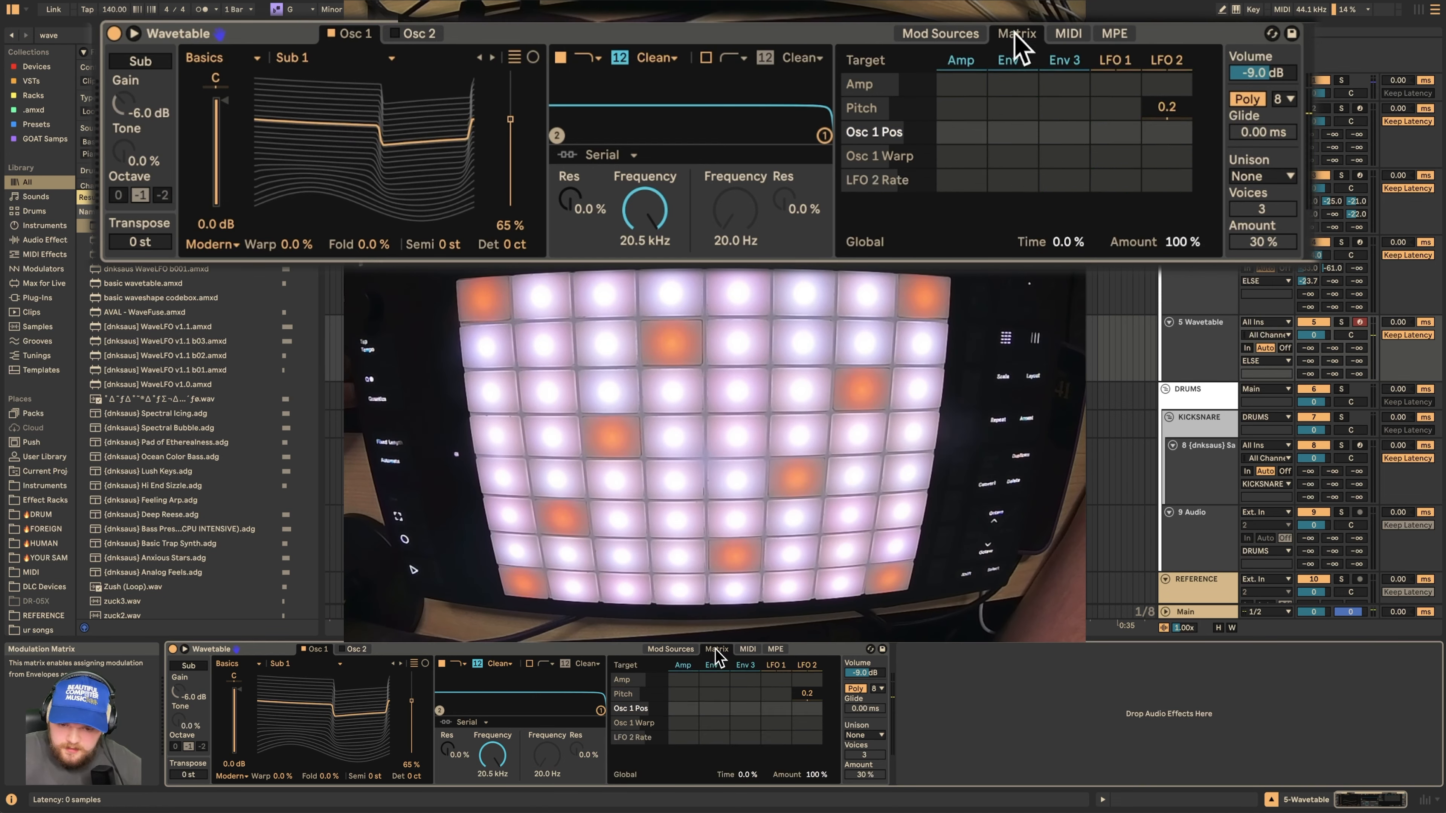
{"action": "left_click", "coordinate": [686, 649]}
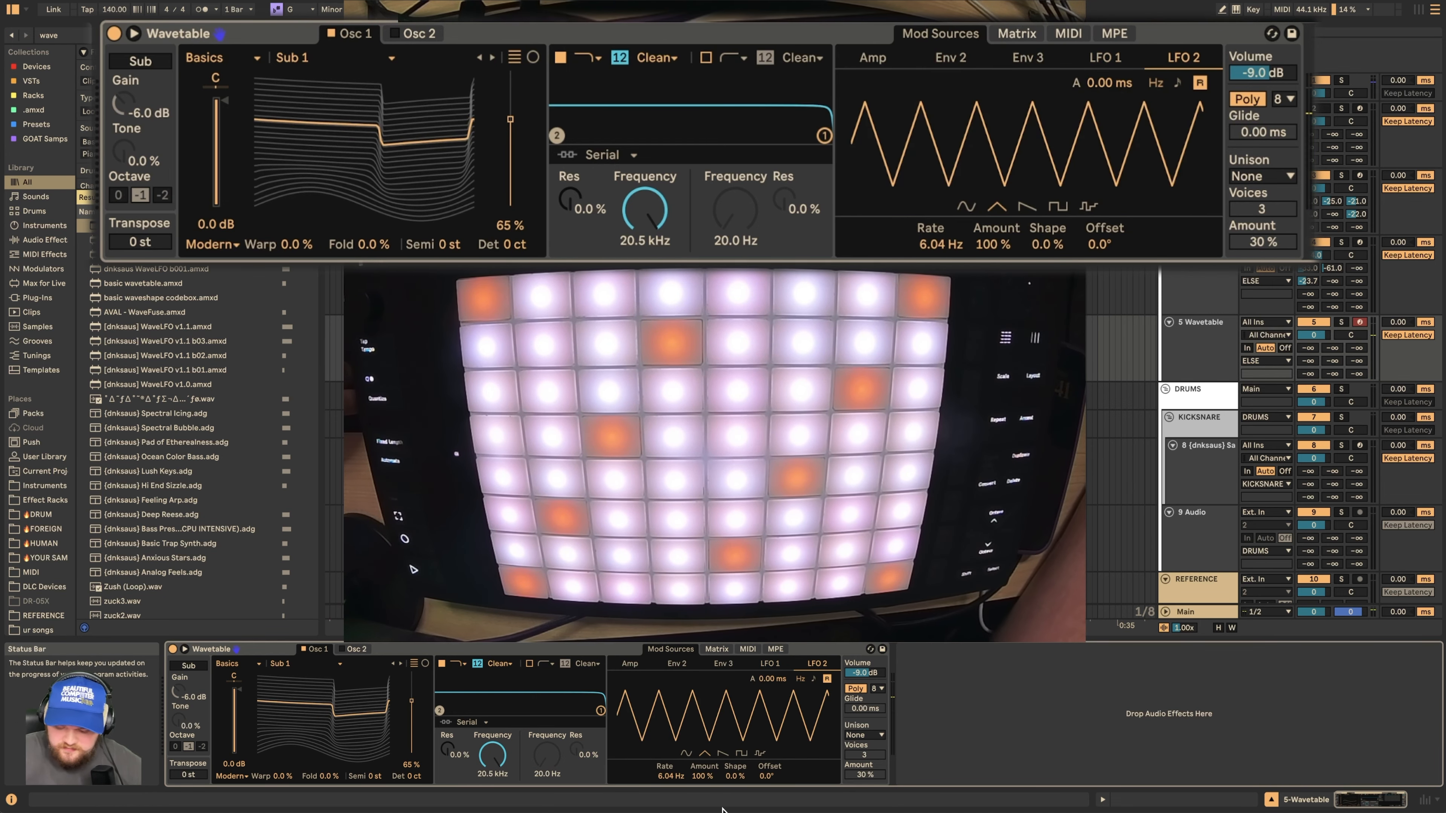
{"action": "left_click_drag", "start_coordinate": [670, 777], "coordinate": [670, 793]}
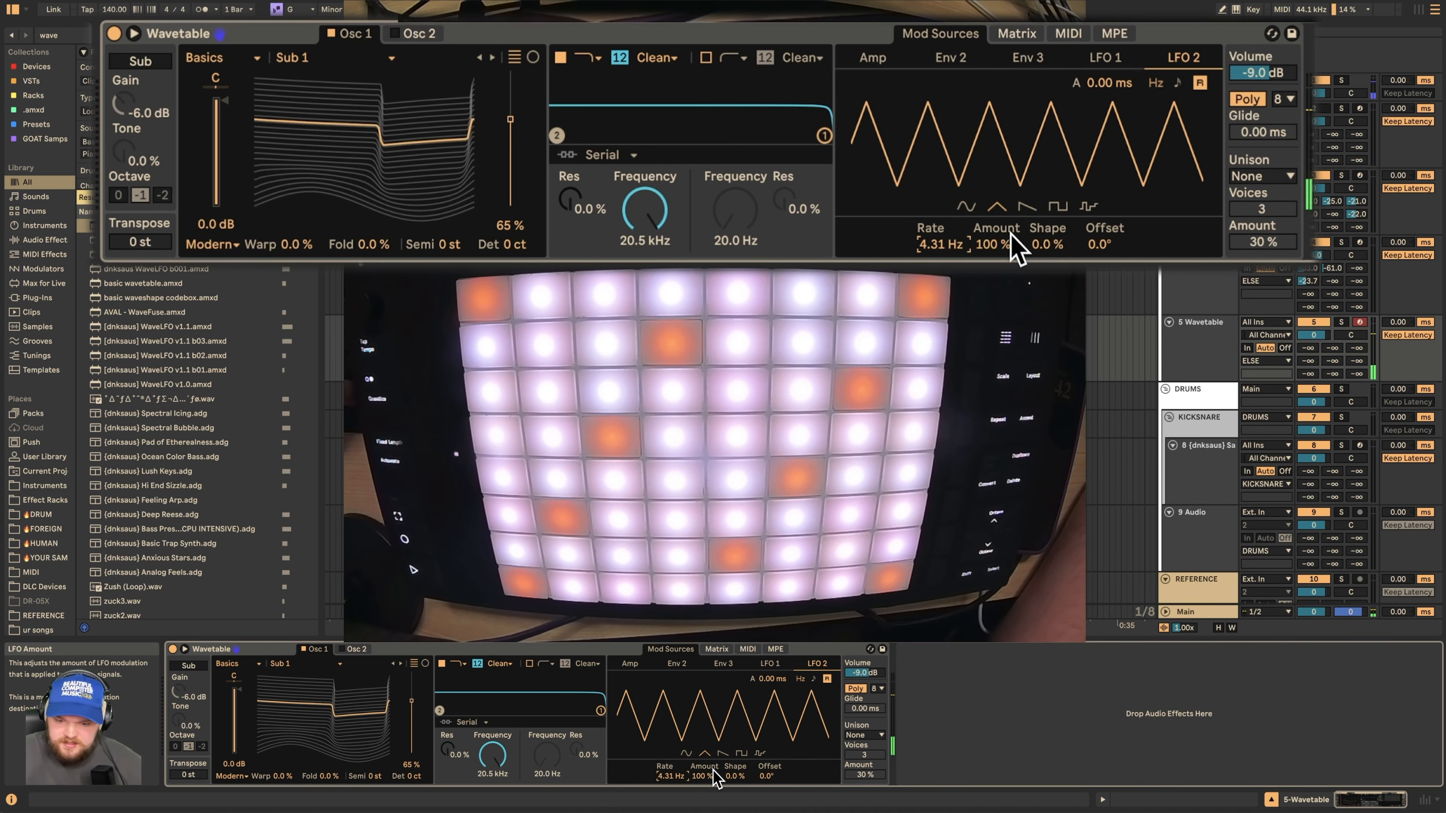
Step: Map Press to LFO 2 Amount at 100 and add LFO 2 modulation to Amp
{"action": "left_click", "coordinate": [1121, 35]}
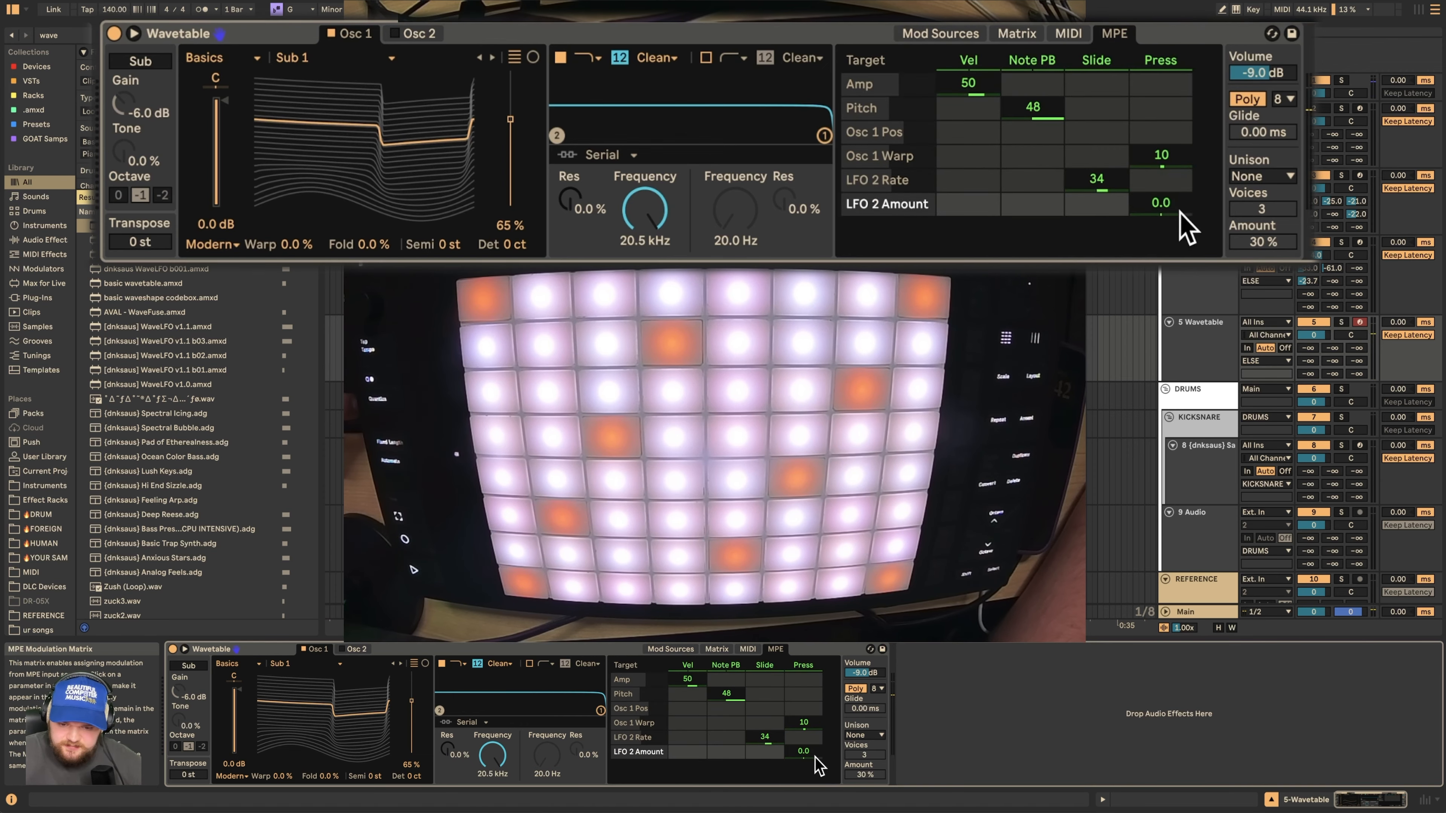
{"action": "left_click_drag", "start_coordinate": [812, 754], "coordinate": [799, 743]}
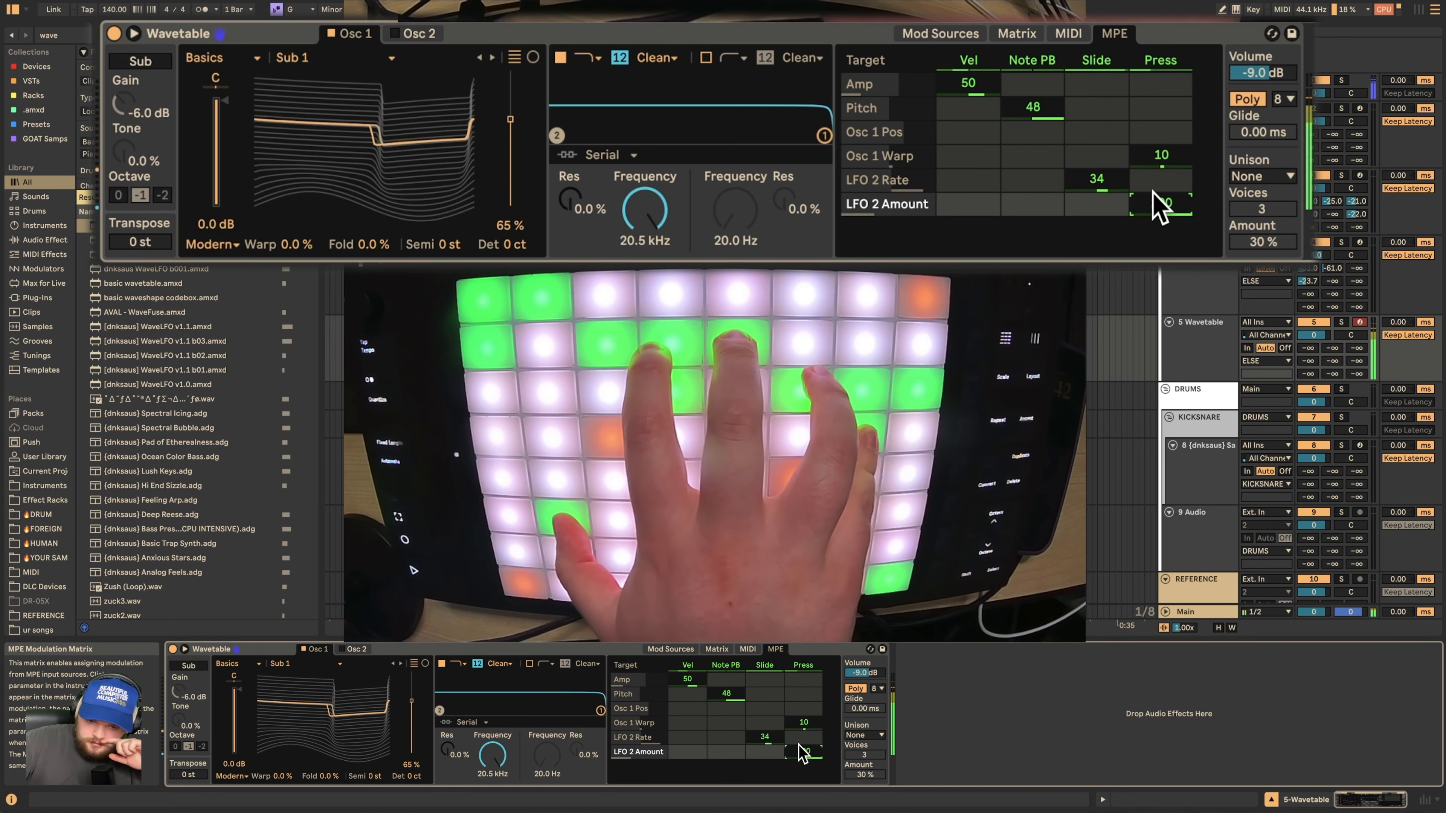
{"action": "left_click", "coordinate": [716, 649]}
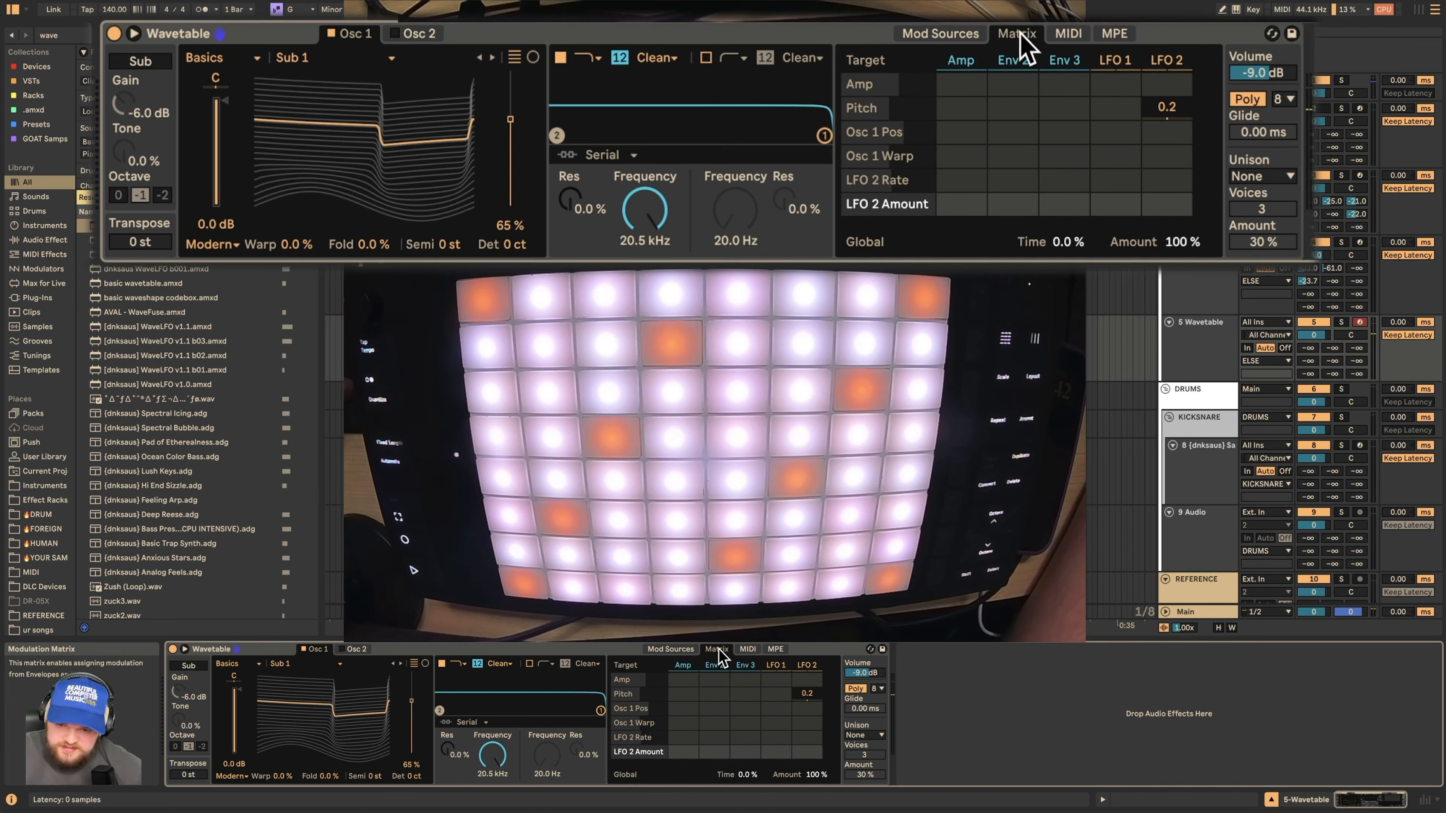
{"action": "left_click_drag", "start_coordinate": [1165, 87], "coordinate": [1164, 80]}
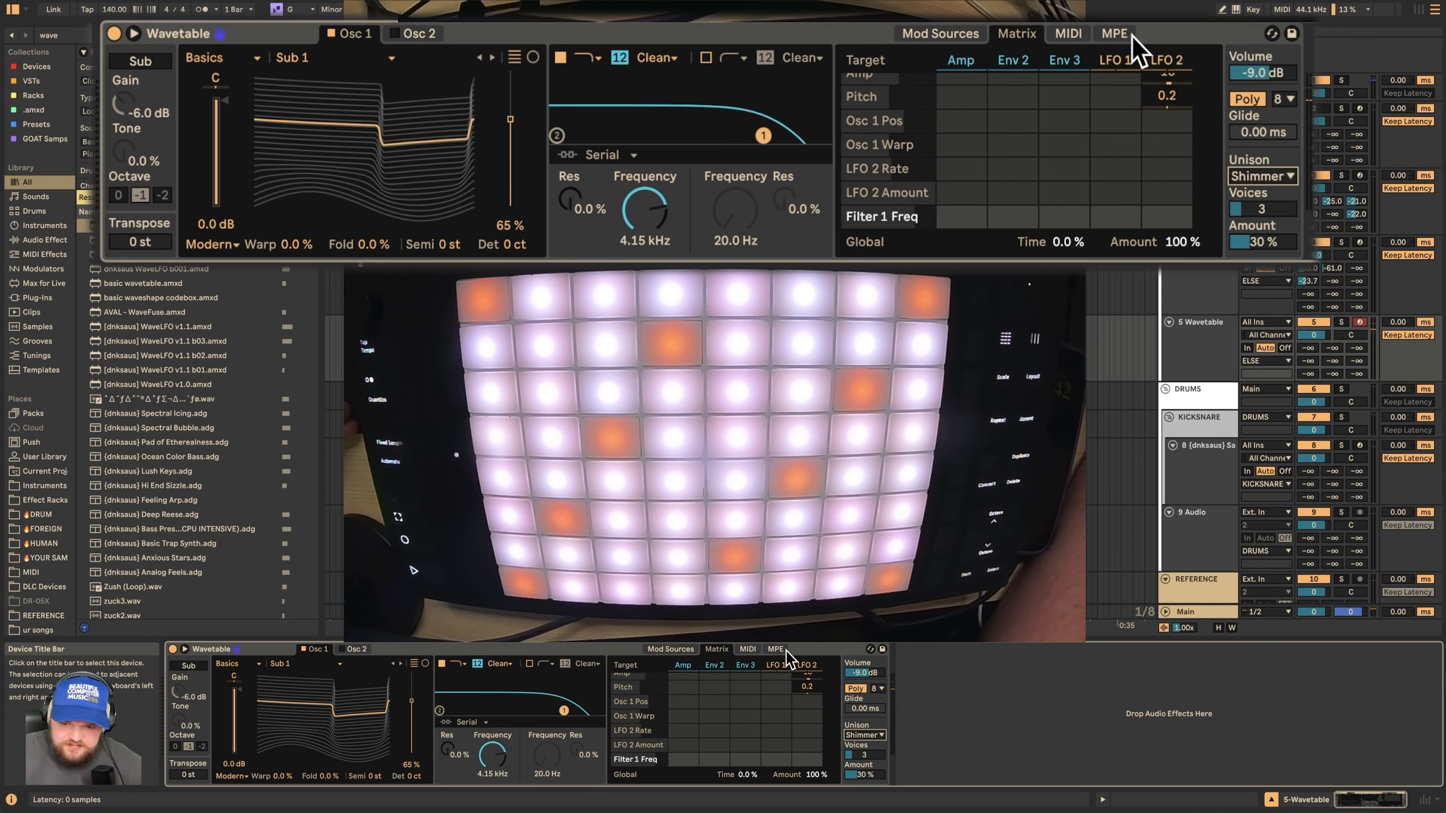
Step: Map Slide to Osc 1 Pos at 44 and to Unison at 48, using Phase Sync unison with a 21 % amount
{"action": "left_click", "coordinate": [1116, 34]}
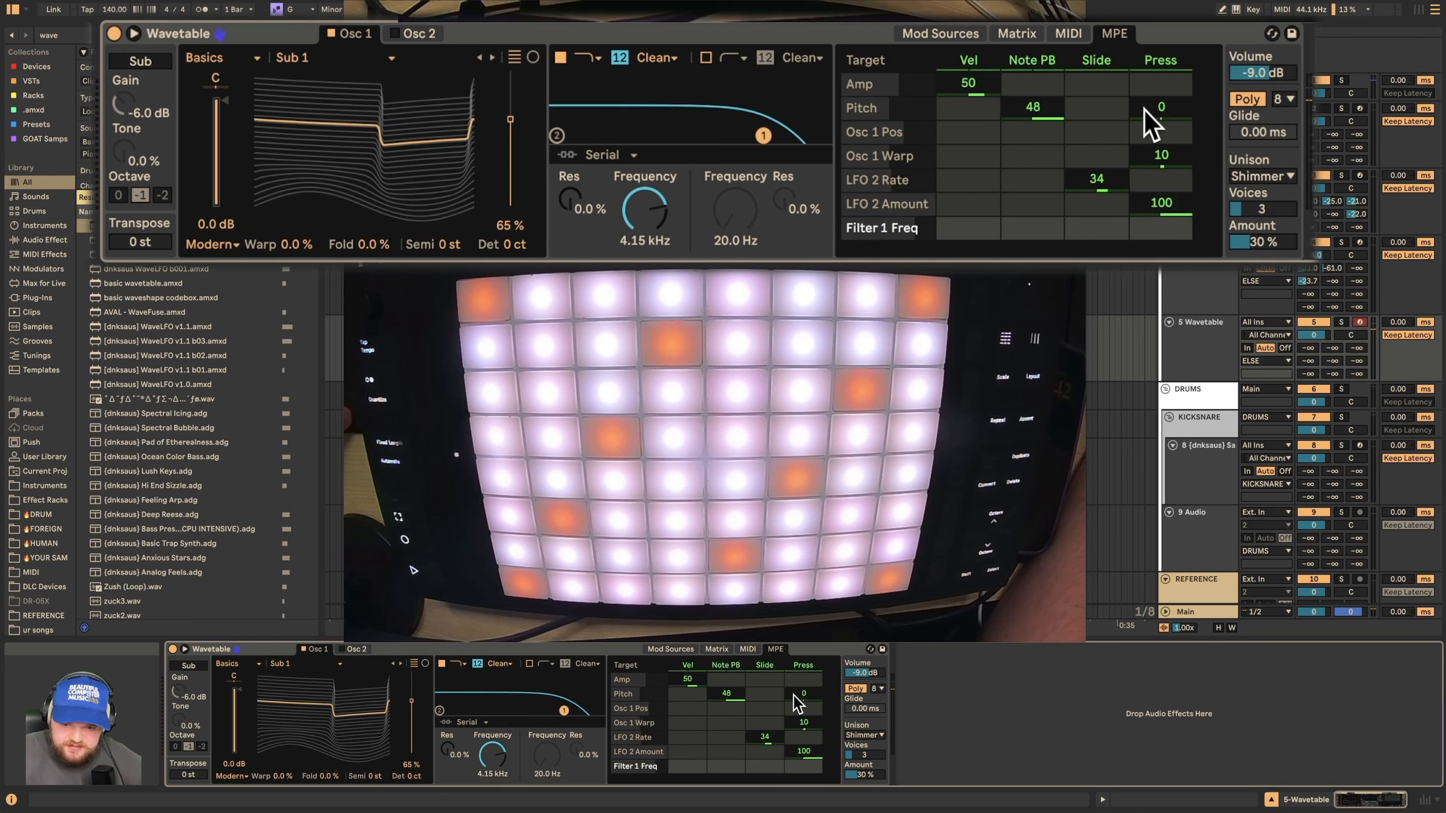
{"action": "left_click", "coordinate": [1270, 239]}
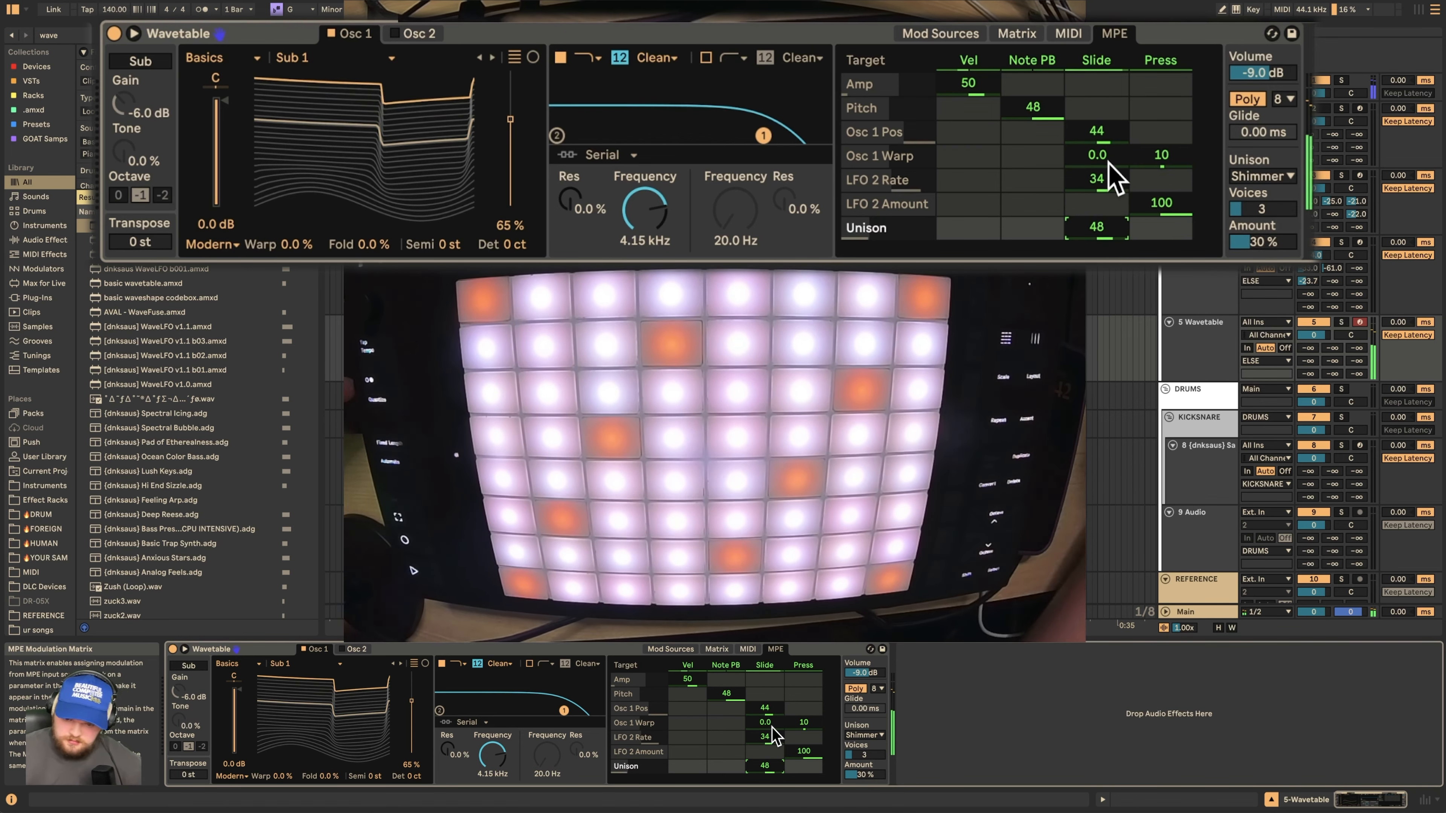
{"action": "left_click", "coordinate": [874, 735]}
{"action": "left_click", "coordinate": [886, 699]}
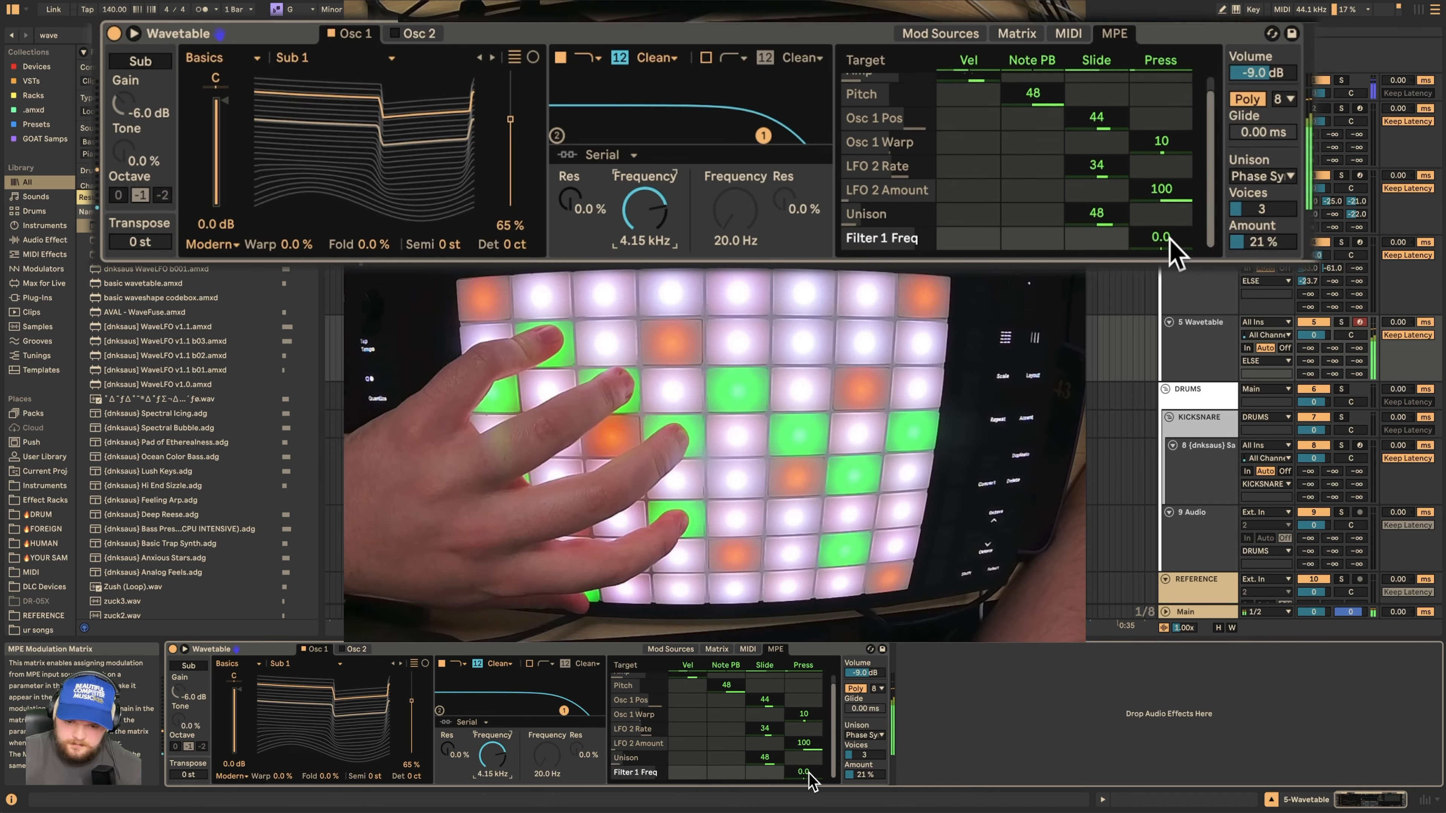
Step: Set filter 1's frequency to 1.46 kHz, mapping Press to Filter 1 Freq at 100 and Slide to Filter 1 Res at 16
{"action": "left_click_drag", "start_coordinate": [808, 773], "coordinate": [808, 739]}
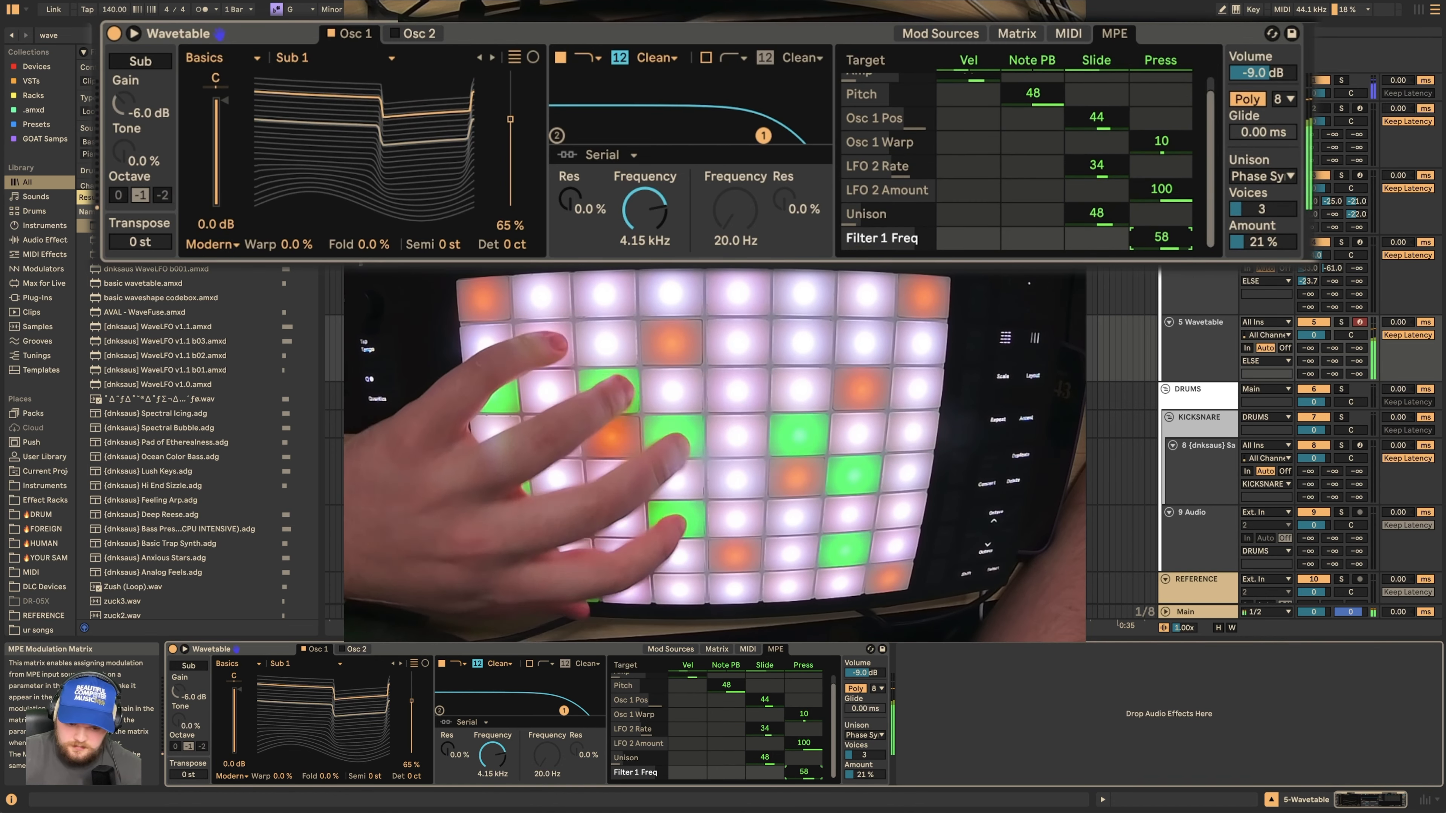
{"action": "left_click_drag", "start_coordinate": [493, 755], "coordinate": [492, 777]}
{"action": "left_click_drag", "start_coordinate": [818, 773], "coordinate": [817, 749]}
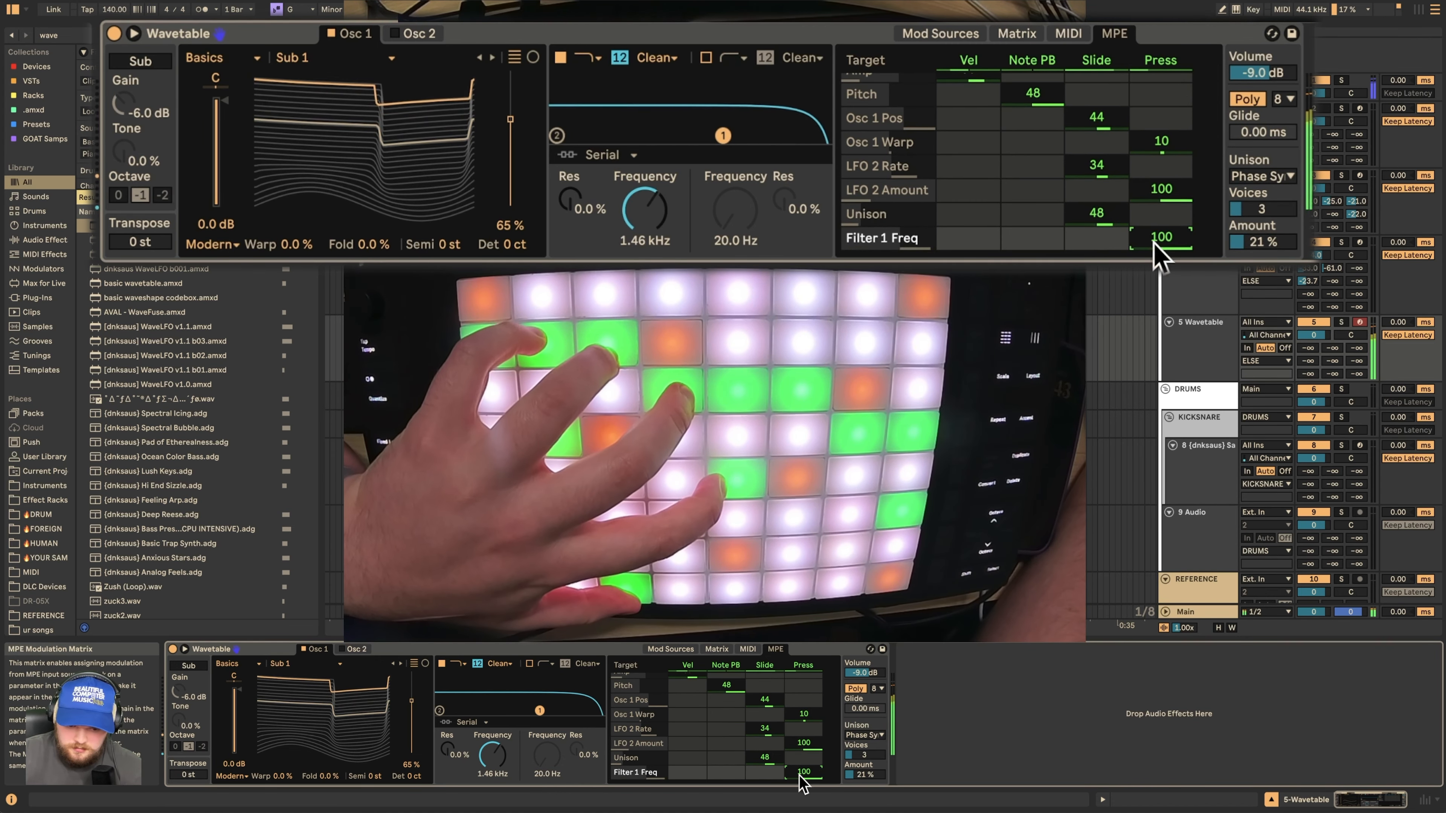
{"action": "left_click", "coordinate": [465, 750]}
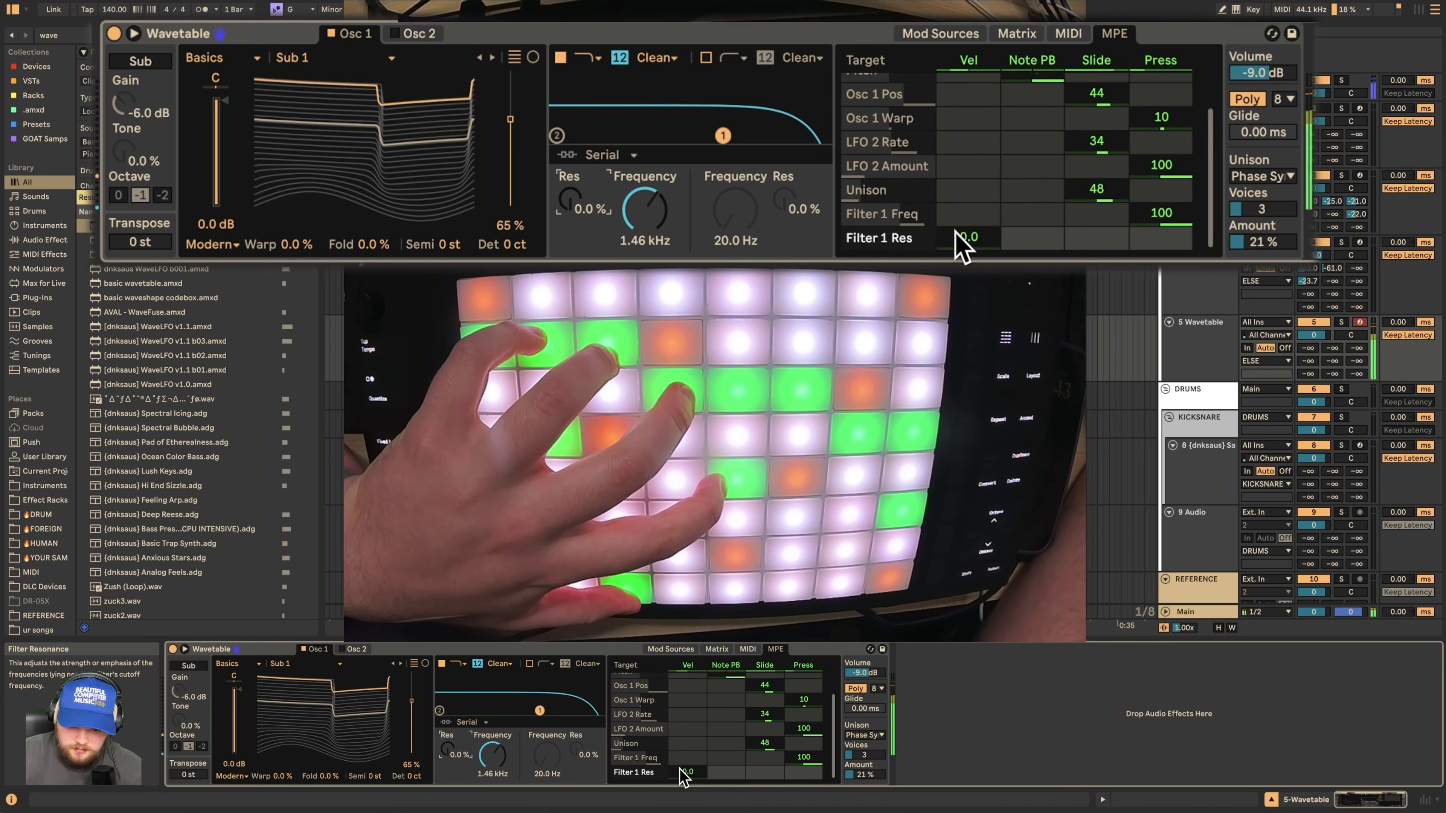
{"action": "left_click", "coordinate": [764, 772]}
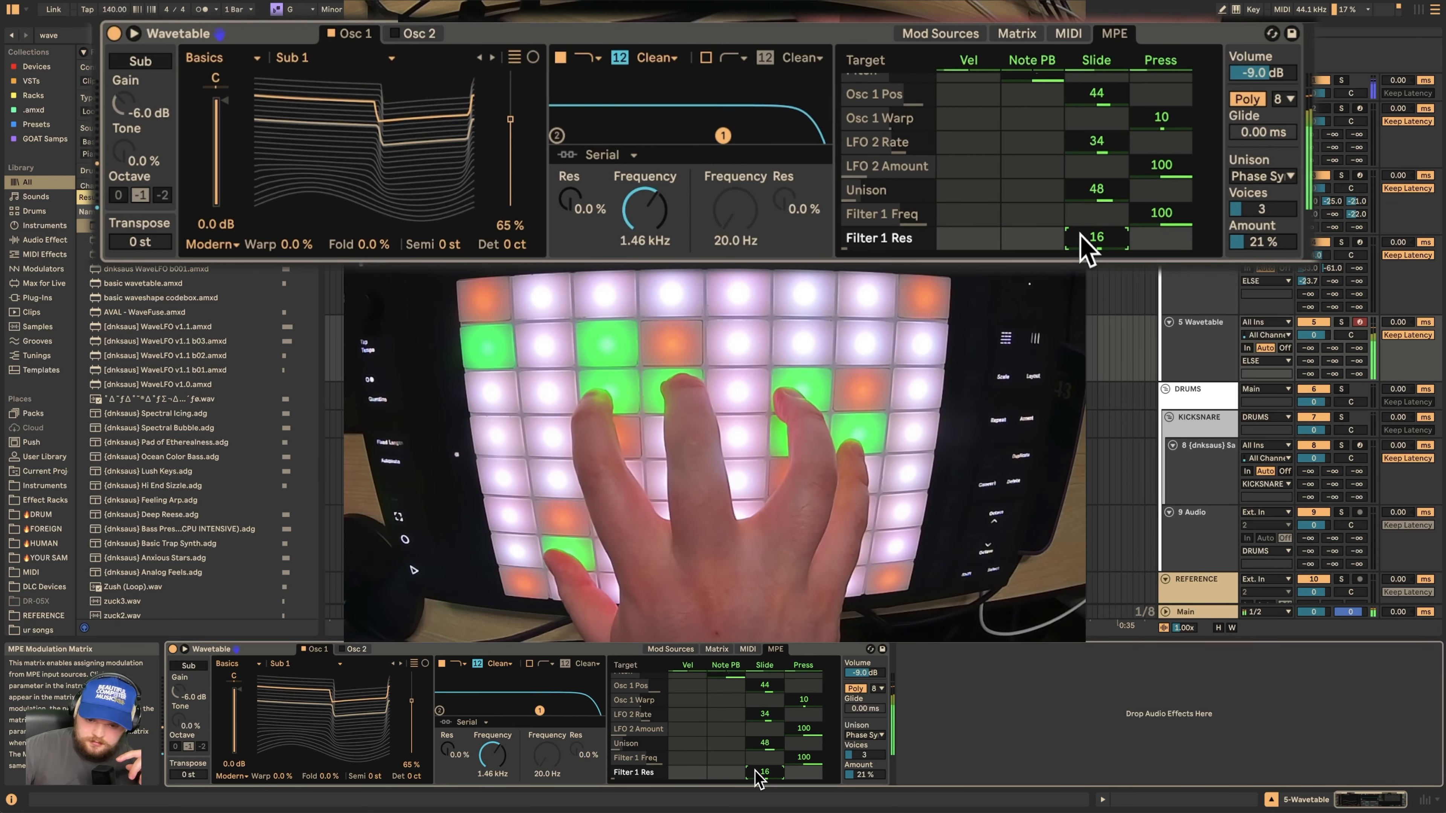
Step: Modulate Filter 1 Freq from LFO 2 by 4.7 and lower filter 1's frequency to 460 Hz
{"action": "left_click", "coordinate": [717, 649]}
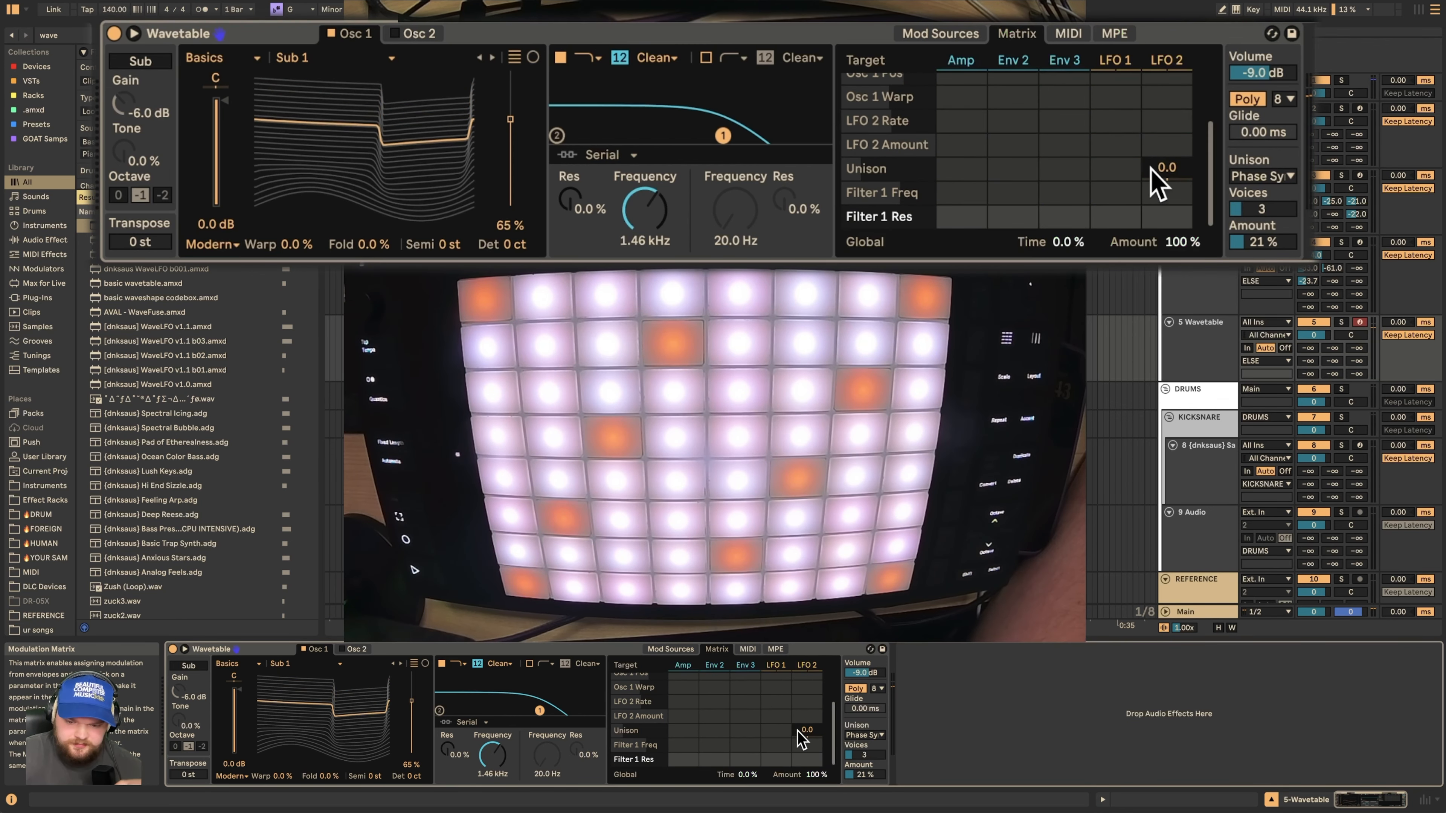
{"action": "scroll", "coordinate": [797, 730], "scroll_direction": "up", "scroll_amount": 3}
{"action": "scroll", "coordinate": [797, 730], "scroll_direction": "down", "scroll_amount": 3}
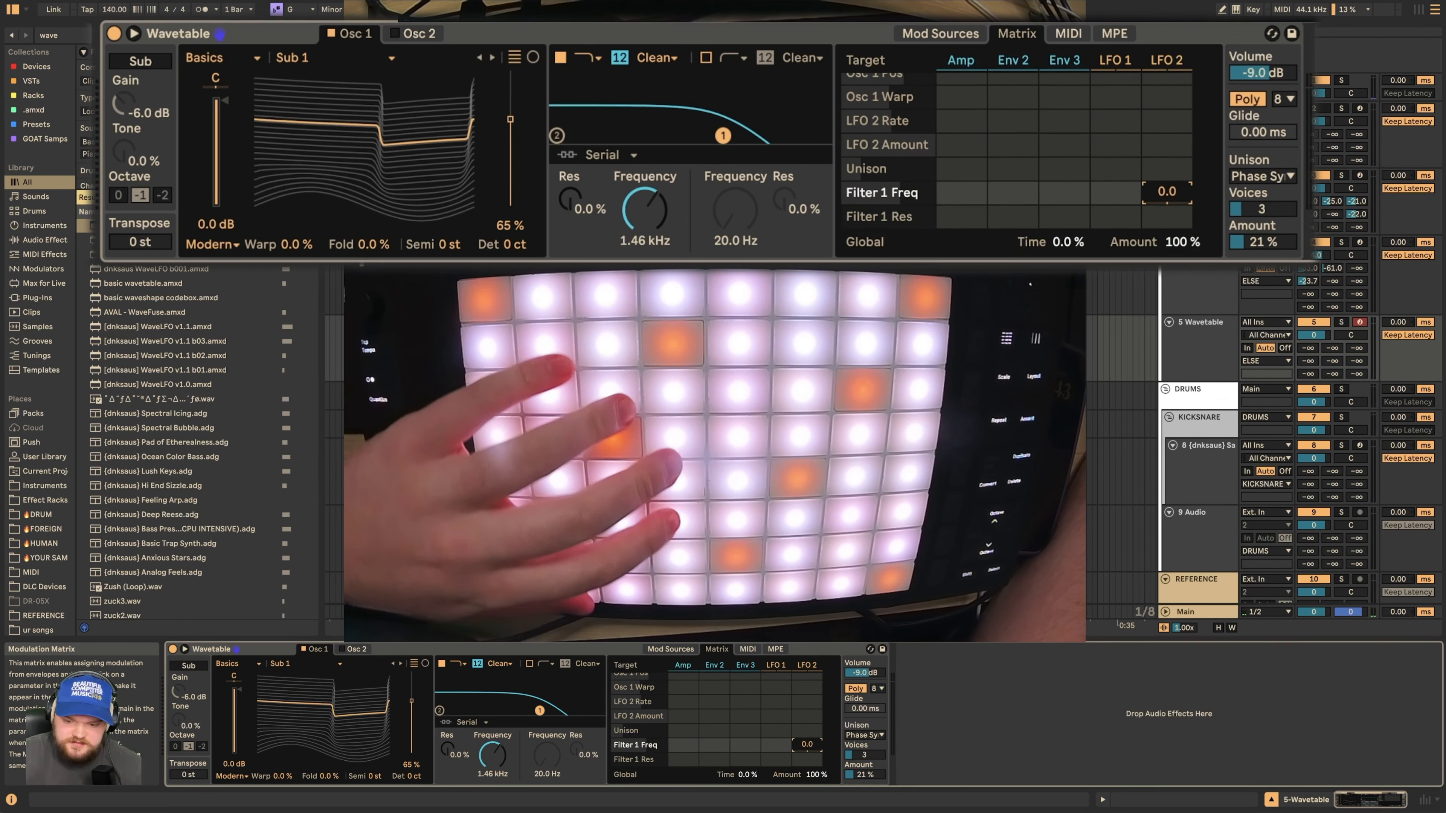
{"action": "left_click_drag", "start_coordinate": [807, 744], "coordinate": [807, 724]}
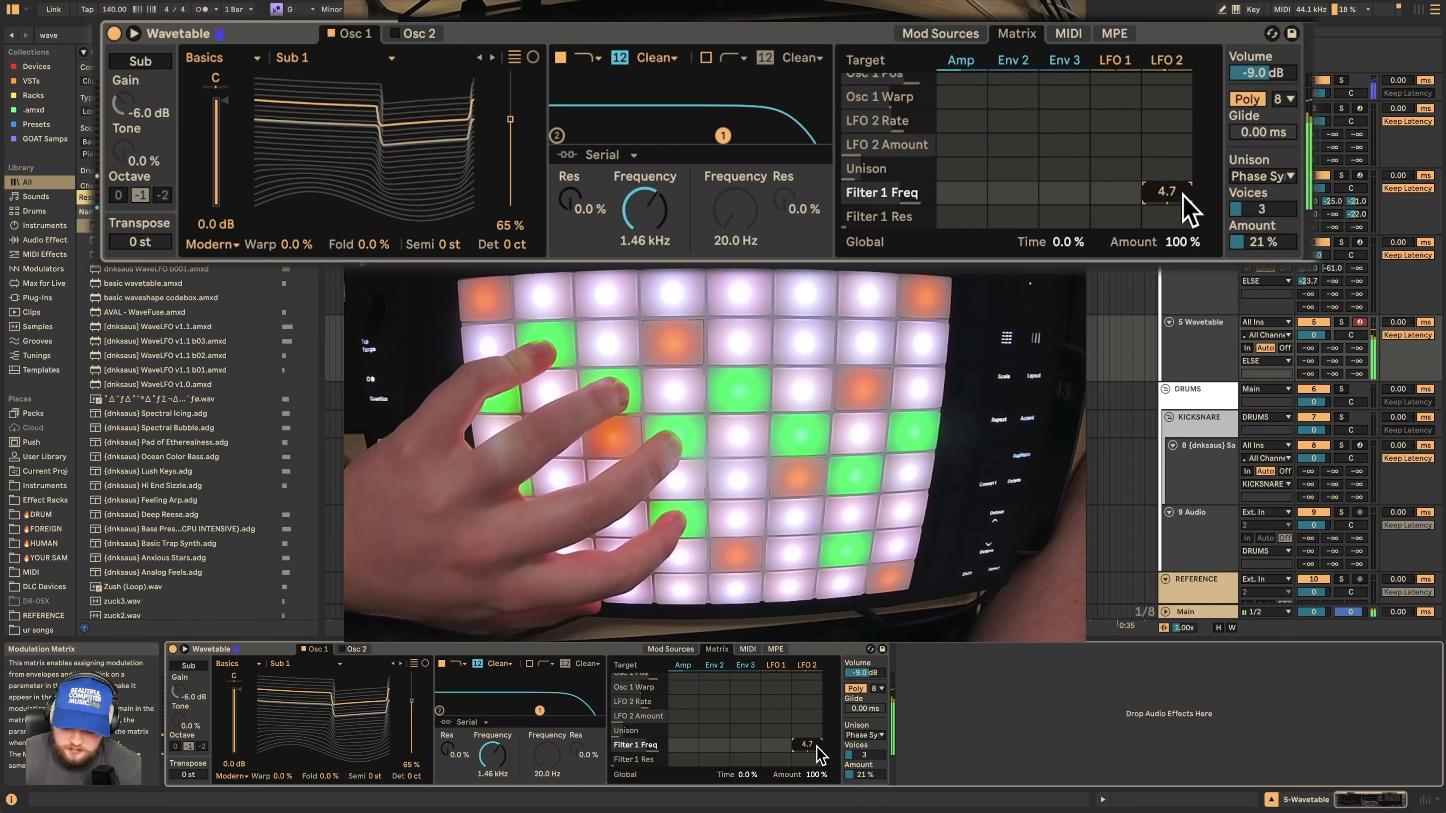
{"action": "left_click_drag", "start_coordinate": [655, 239], "coordinate": [655, 267]}
{"action": "left_click_drag", "start_coordinate": [493, 755], "coordinate": [492, 771]}
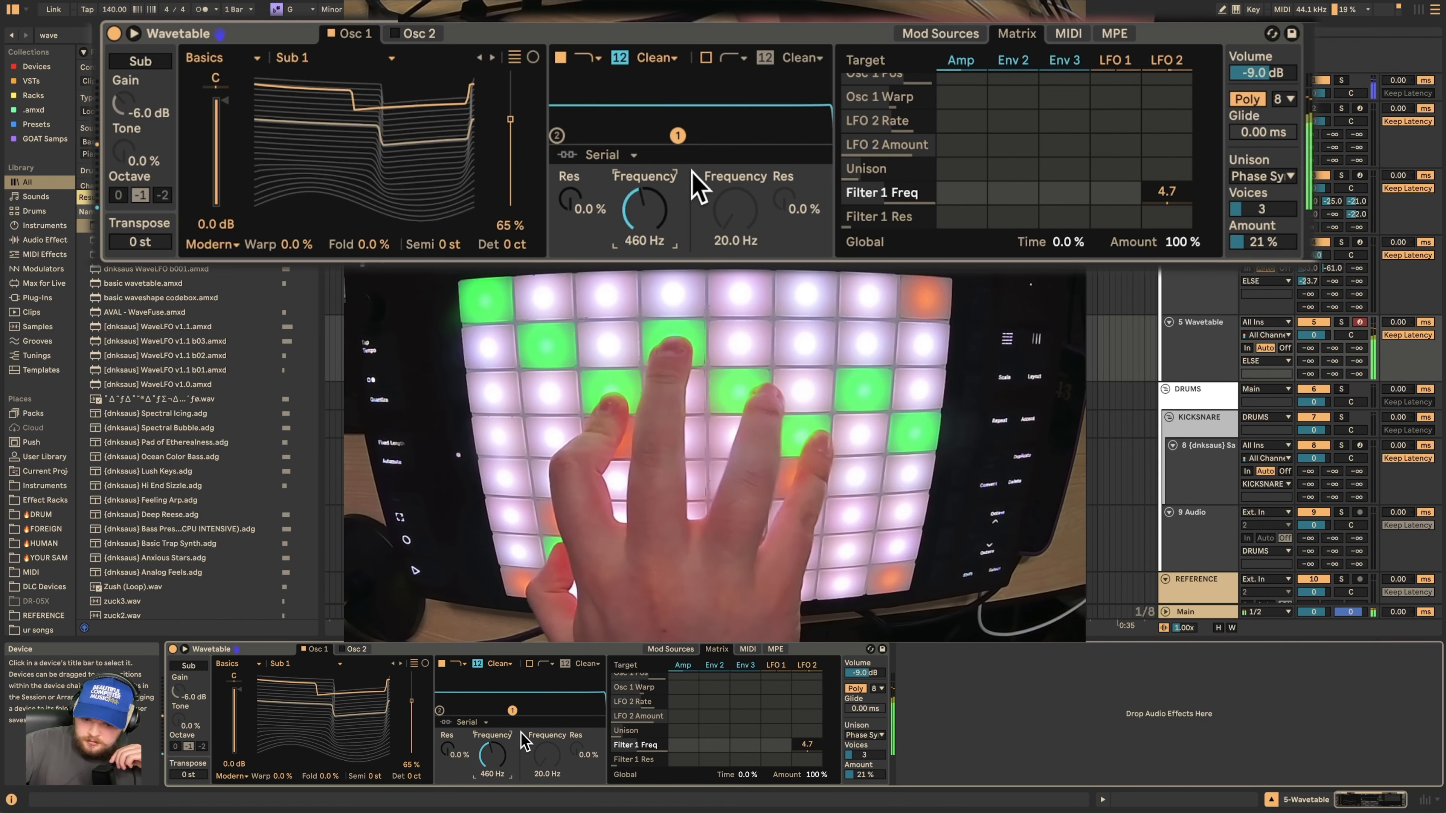
Step: Assign Rand modulation with an amount of 6.2 to Osc 1 Pan in Wavetable's MIDI modulation matrix
{"action": "left_click", "coordinate": [1067, 33]}
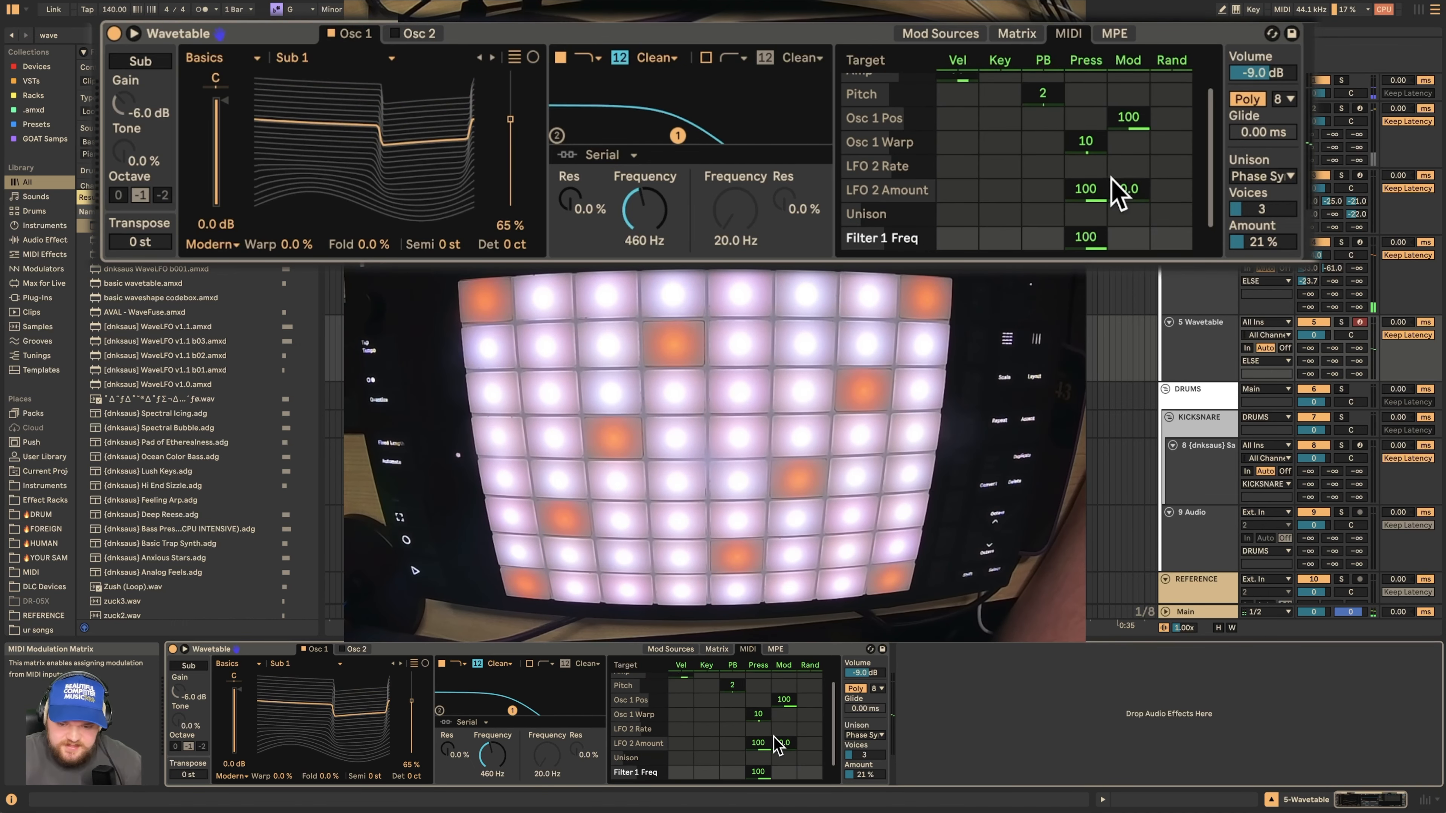
{"action": "left_click", "coordinate": [967, 29]}
{"action": "left_click", "coordinate": [1067, 34]}
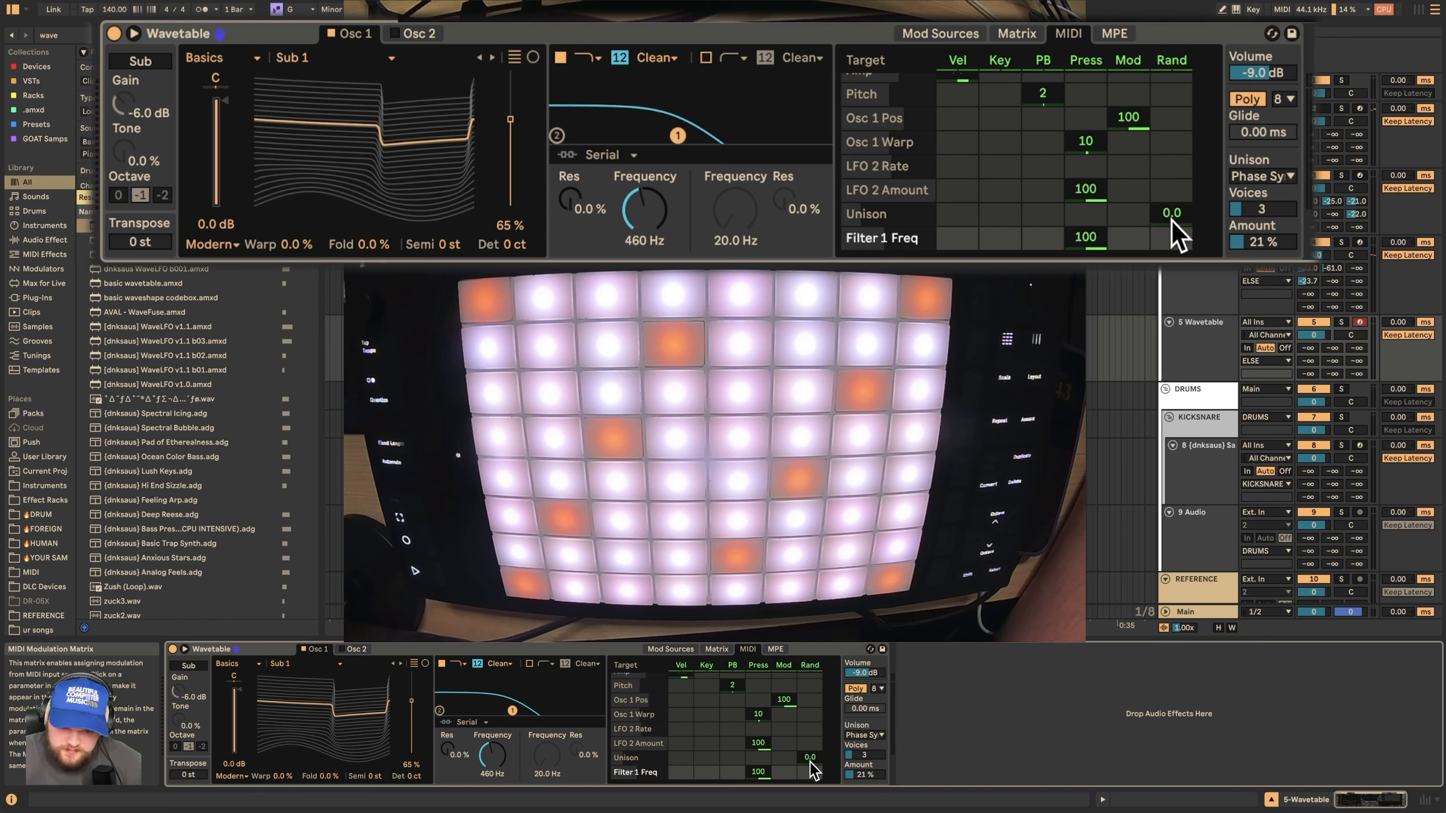
{"action": "scroll", "coordinate": [1173, 222], "scroll_direction": "up", "scroll_amount": 1}
{"action": "left_click", "coordinate": [218, 78]}
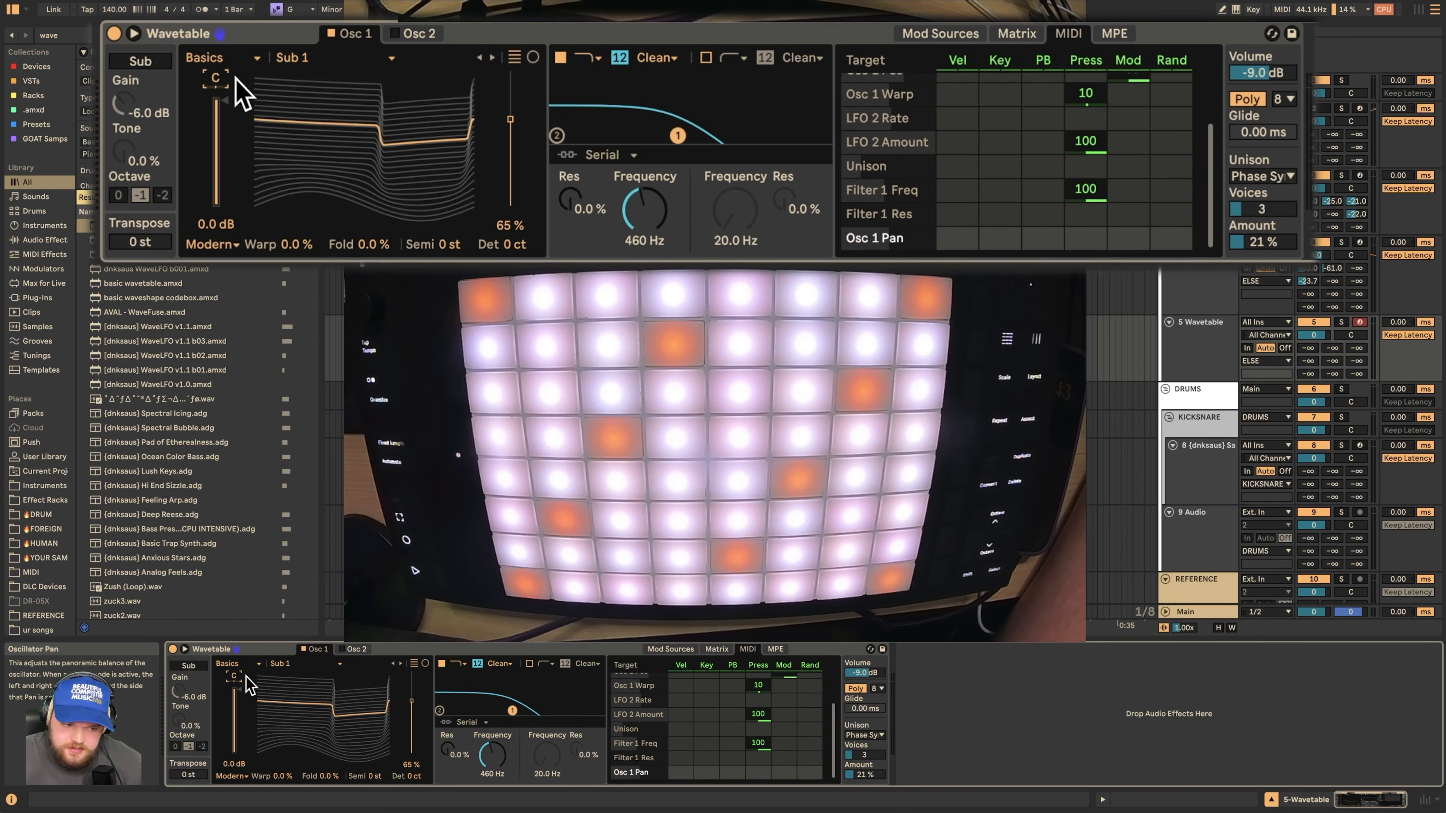
{"action": "left_click_drag", "start_coordinate": [1155, 236], "coordinate": [1155, 231]}
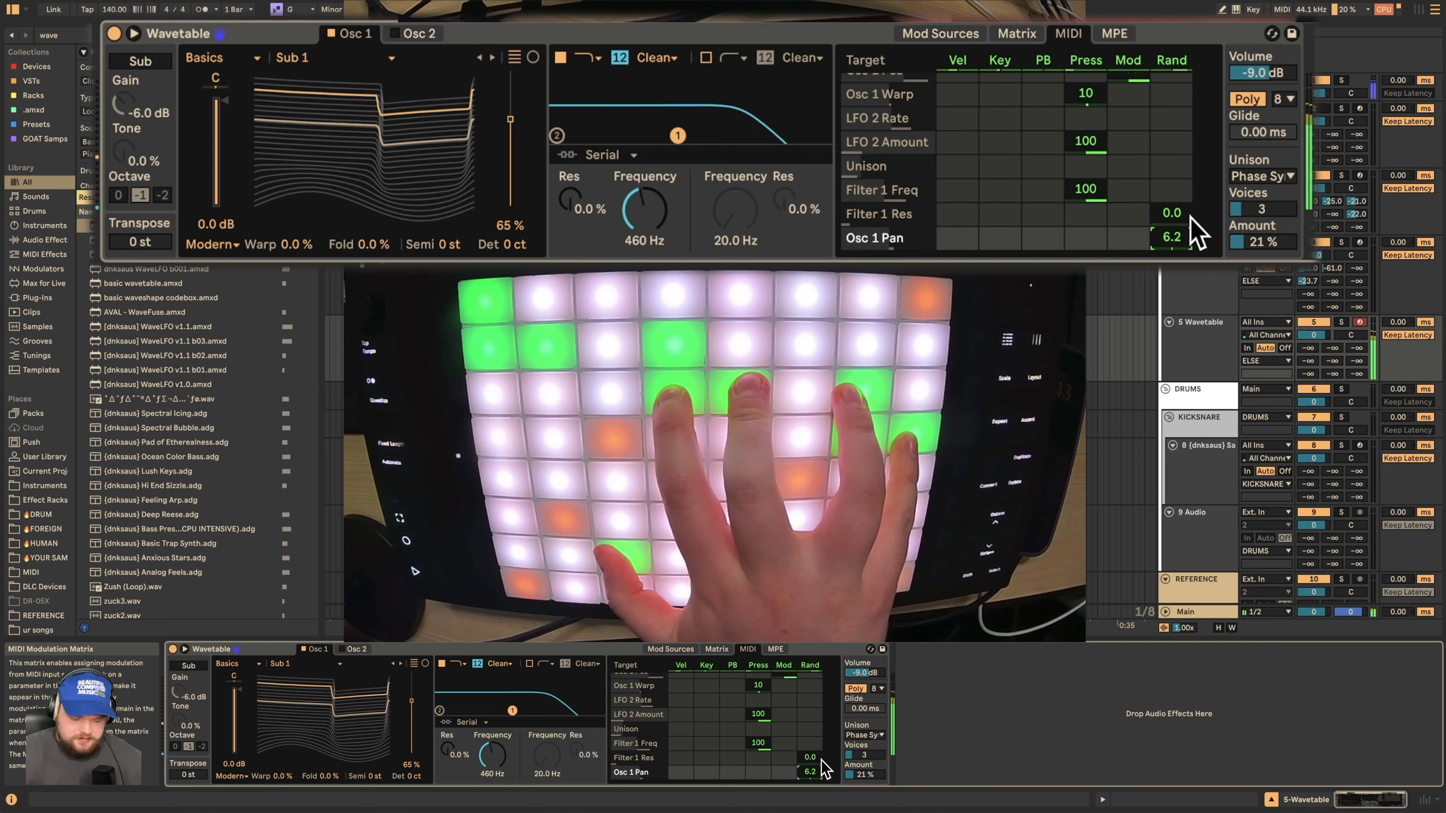
Step: Search the browser for "mbc" and load the OTT-MBC Switcher rack after Wavetable
{"action": "key", "text": "super+f"}
{"action": "type", "text": "mbc"}
{"action": "key", "text": "Down"}
{"action": "key", "text": "Return"}
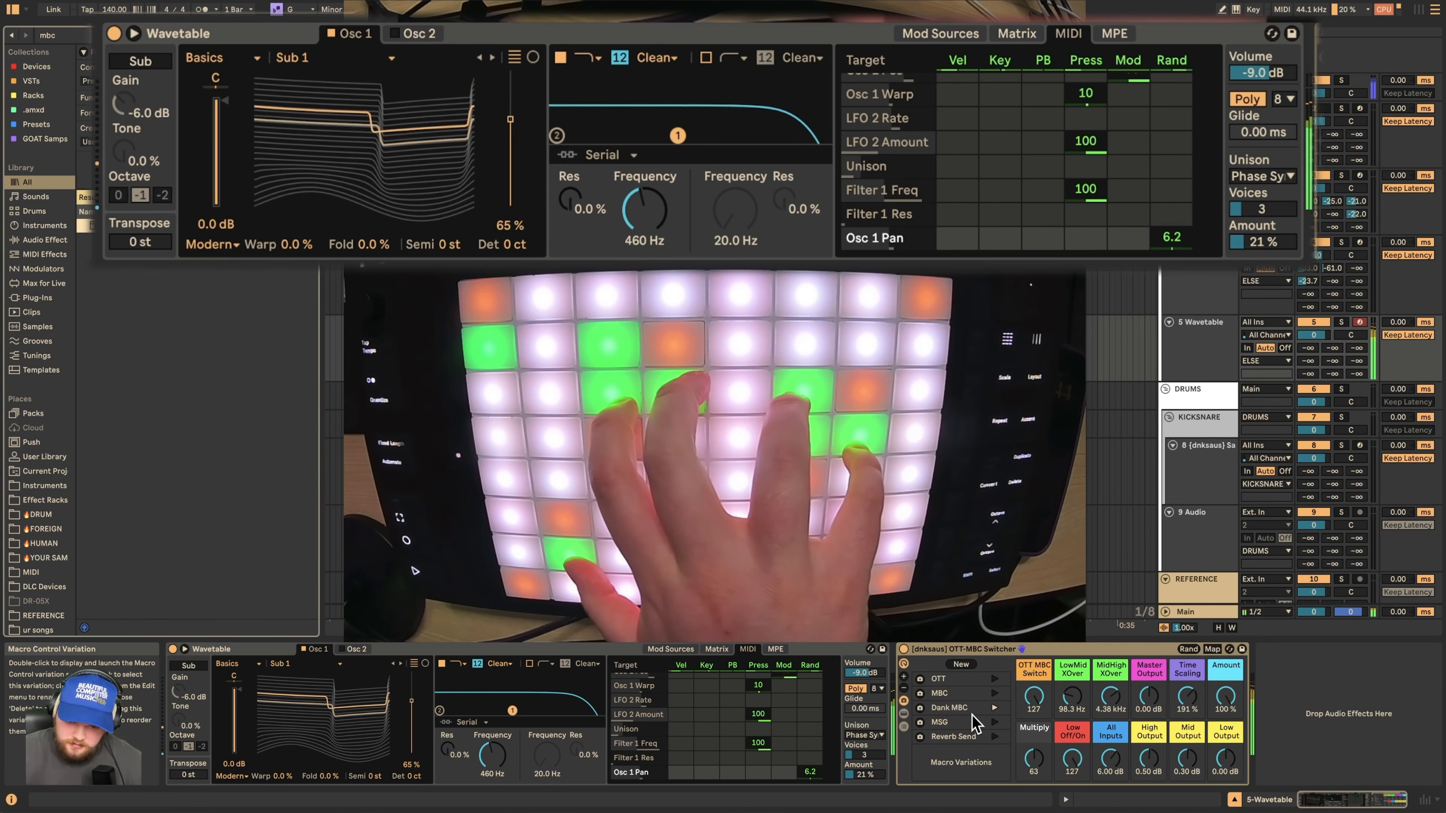
Step: Set LFO 2's Filter 1 Freq amount to -4.7 and filter 1's frequency to 130 Hz
{"action": "left_click", "coordinate": [716, 649]}
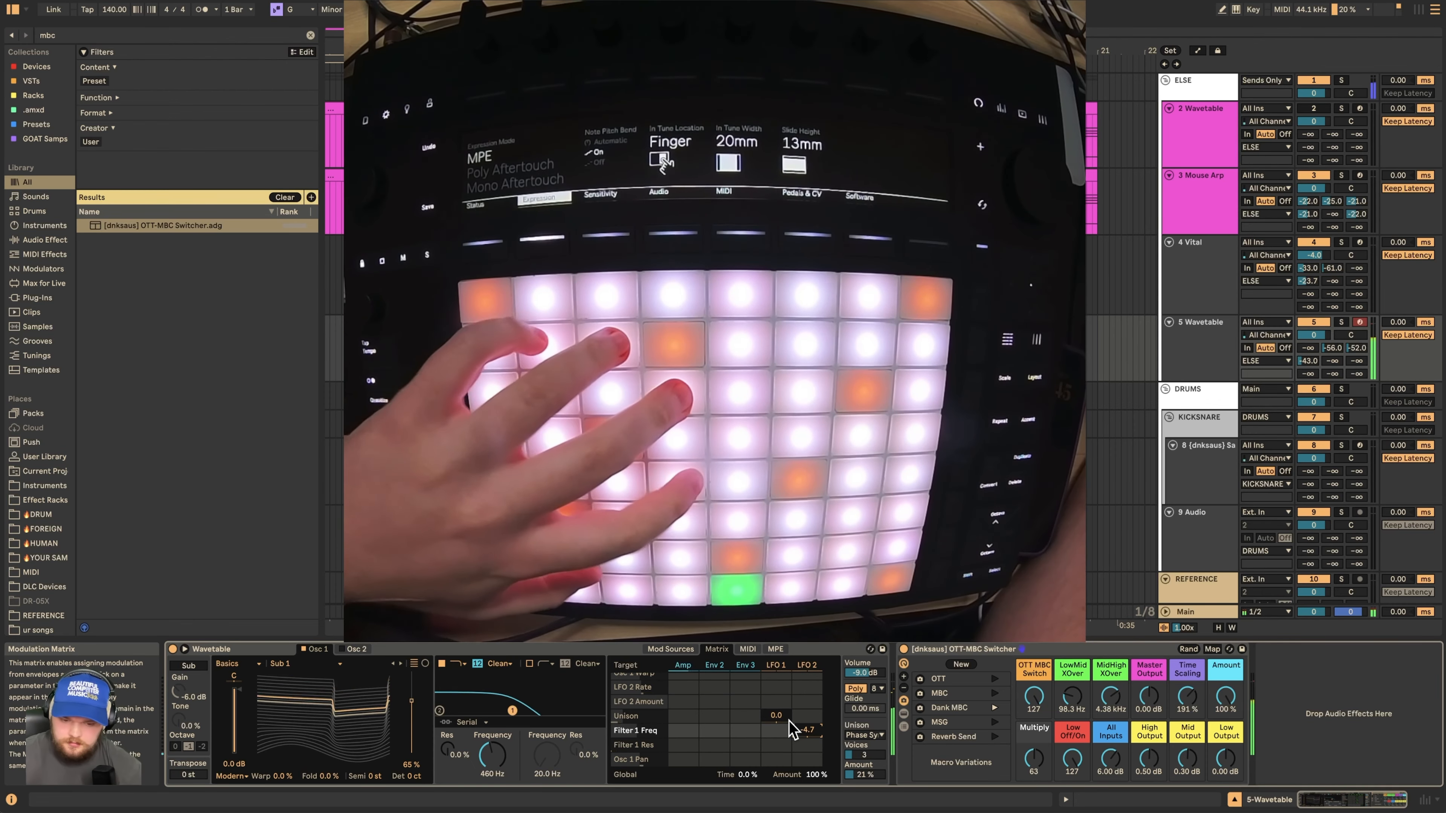
{"action": "left_click_drag", "start_coordinate": [493, 756], "coordinate": [492, 744]}
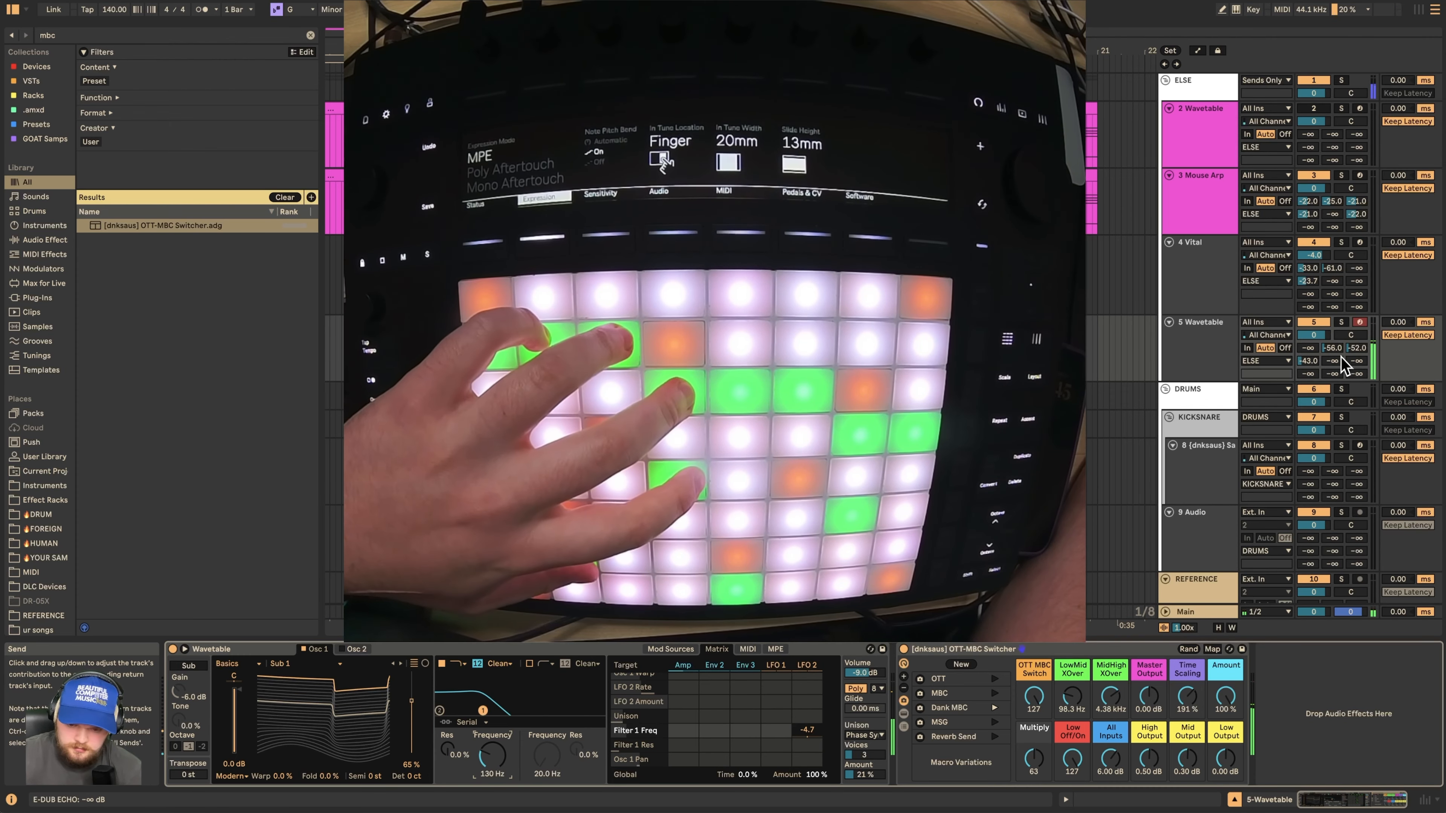
Step: Insert the RC-23 rack before the OTT-MBC Switcher and add Hybrid Reverb at the end of the device chain
{"action": "key", "text": "super+f"}
{"action": "type", "text": "rc-"}
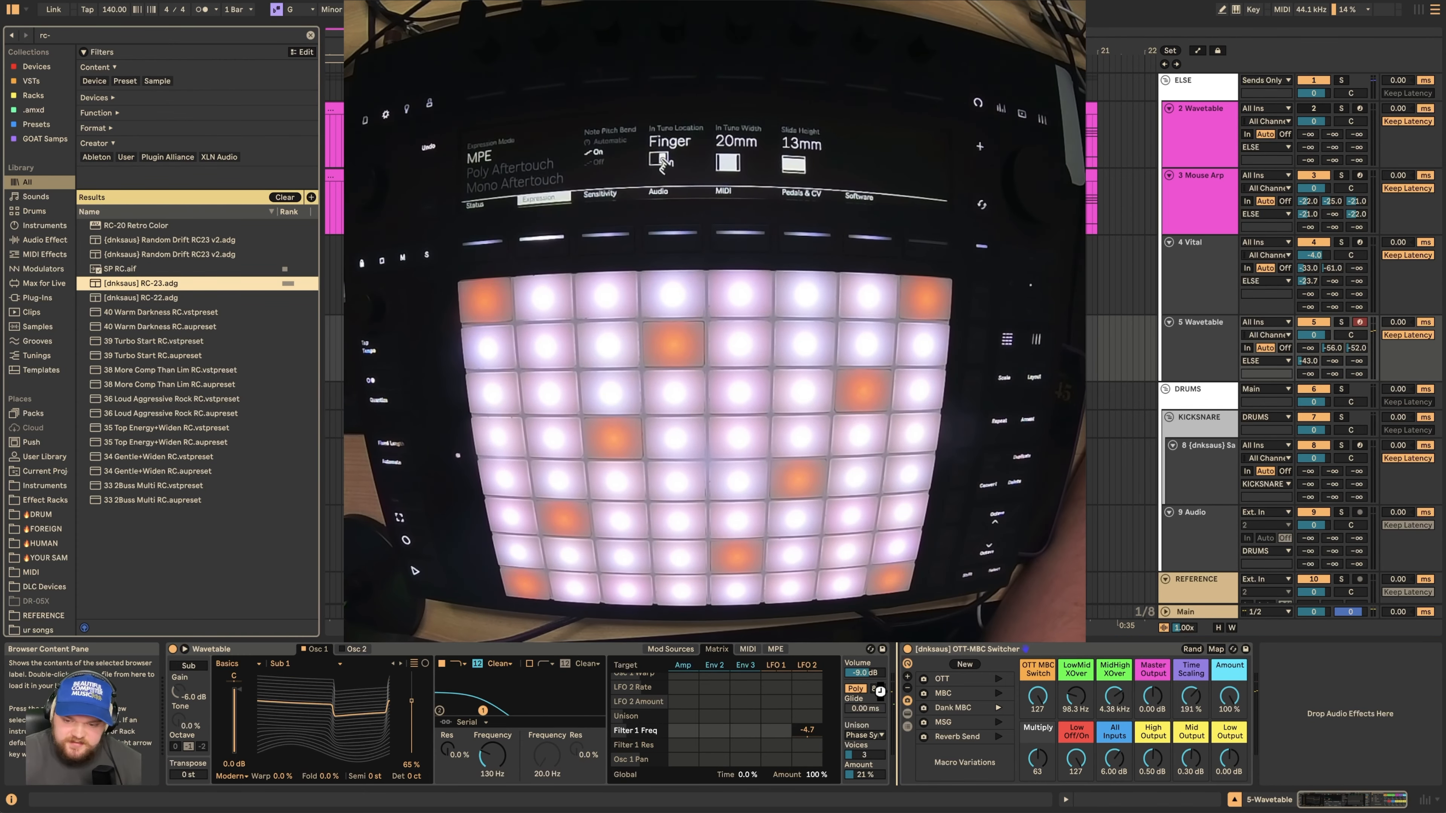
{"action": "key", "text": "super+f"}
{"action": "type", "text": "hy"}
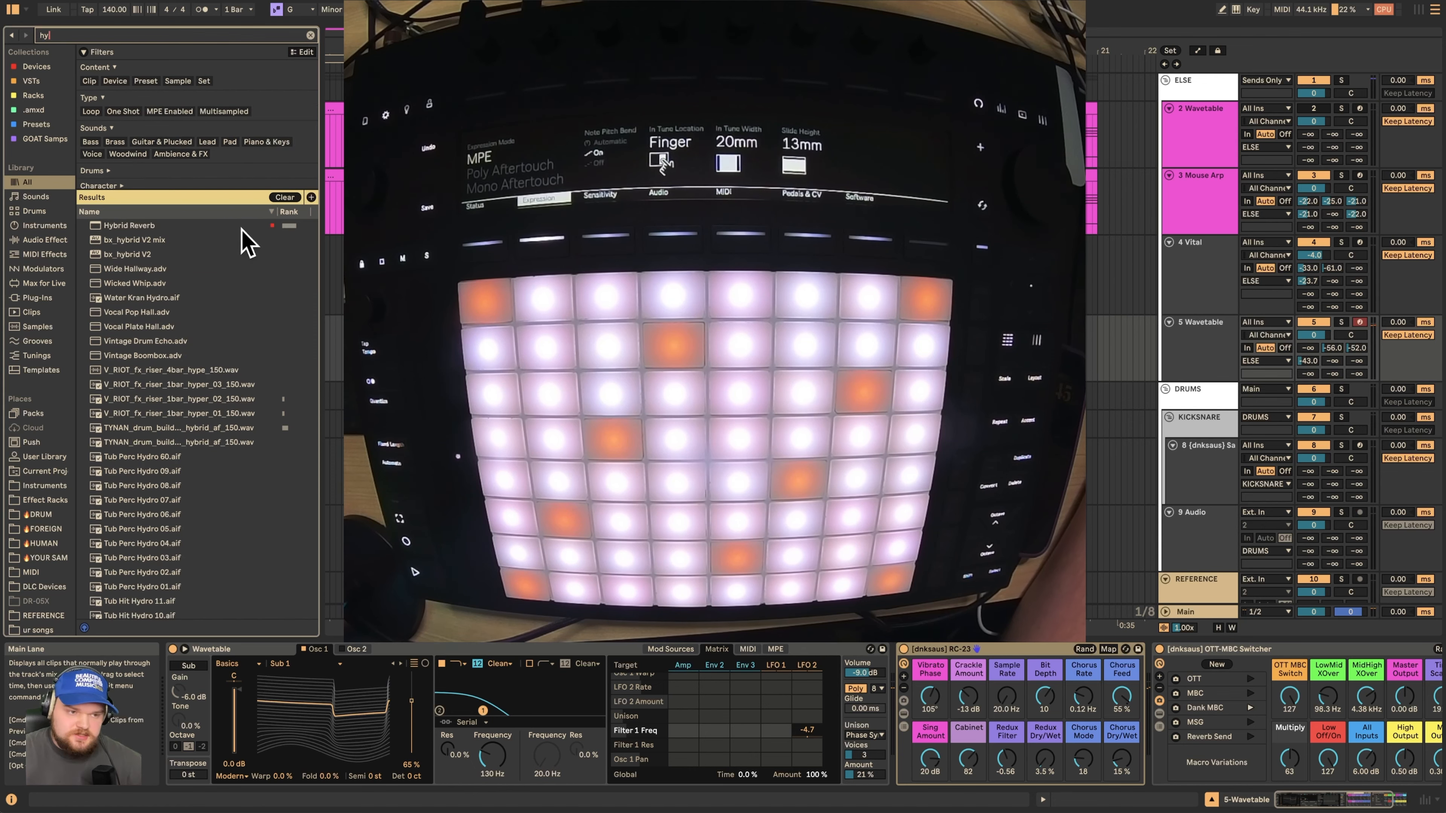
{"action": "left_click", "coordinate": [224, 223]}
{"action": "scroll", "coordinate": [1081, 719], "scroll_direction": "right", "scroll_amount": 3}
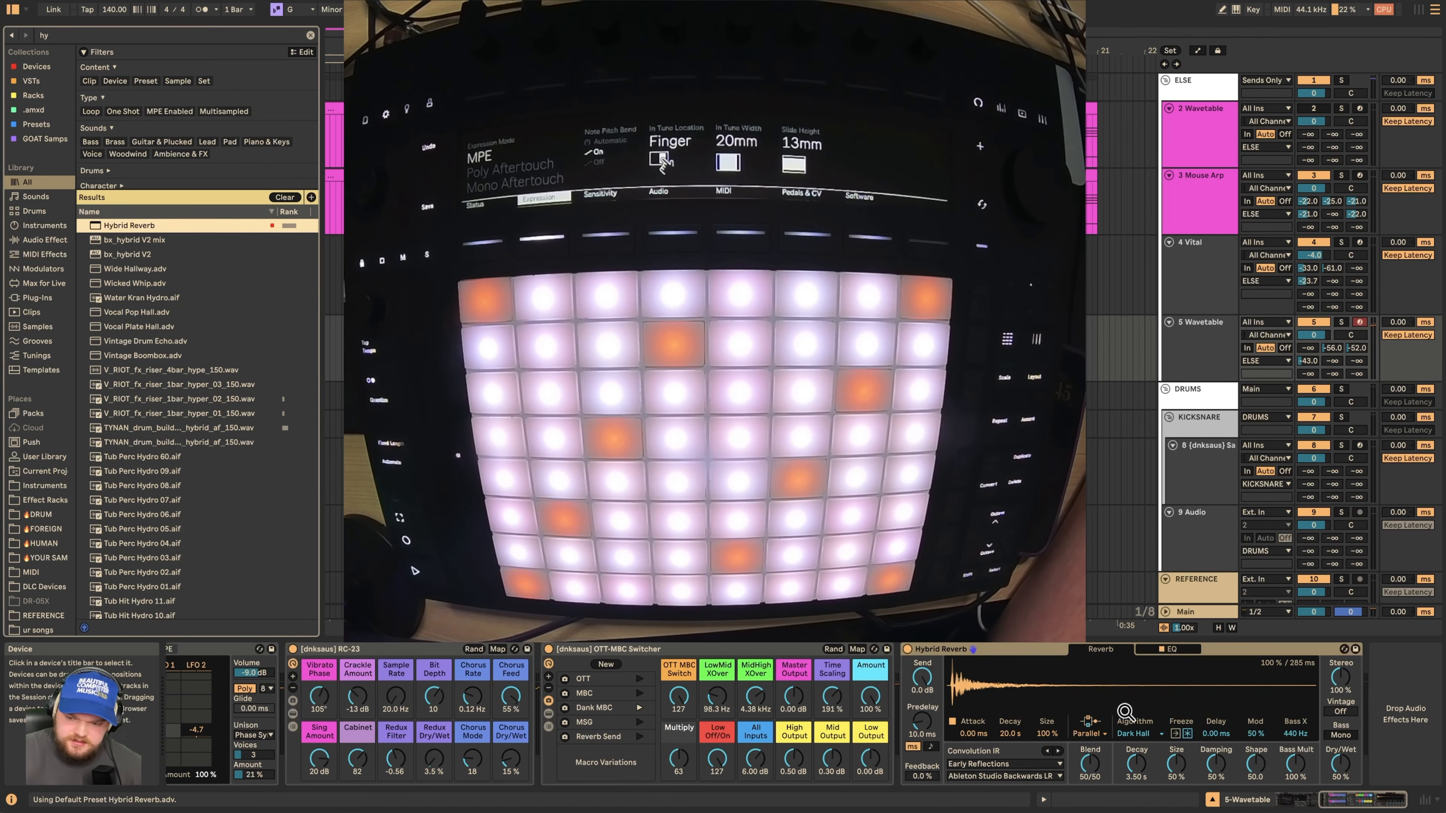
Step: Set Hybrid Reverb to the Shimmer algorithm with blend 76/24, decay 1.66 s, size 67 % and Dry/Wet 23 %
{"action": "left_click", "coordinate": [1137, 733]}
{"action": "left_click", "coordinate": [1141, 768]}
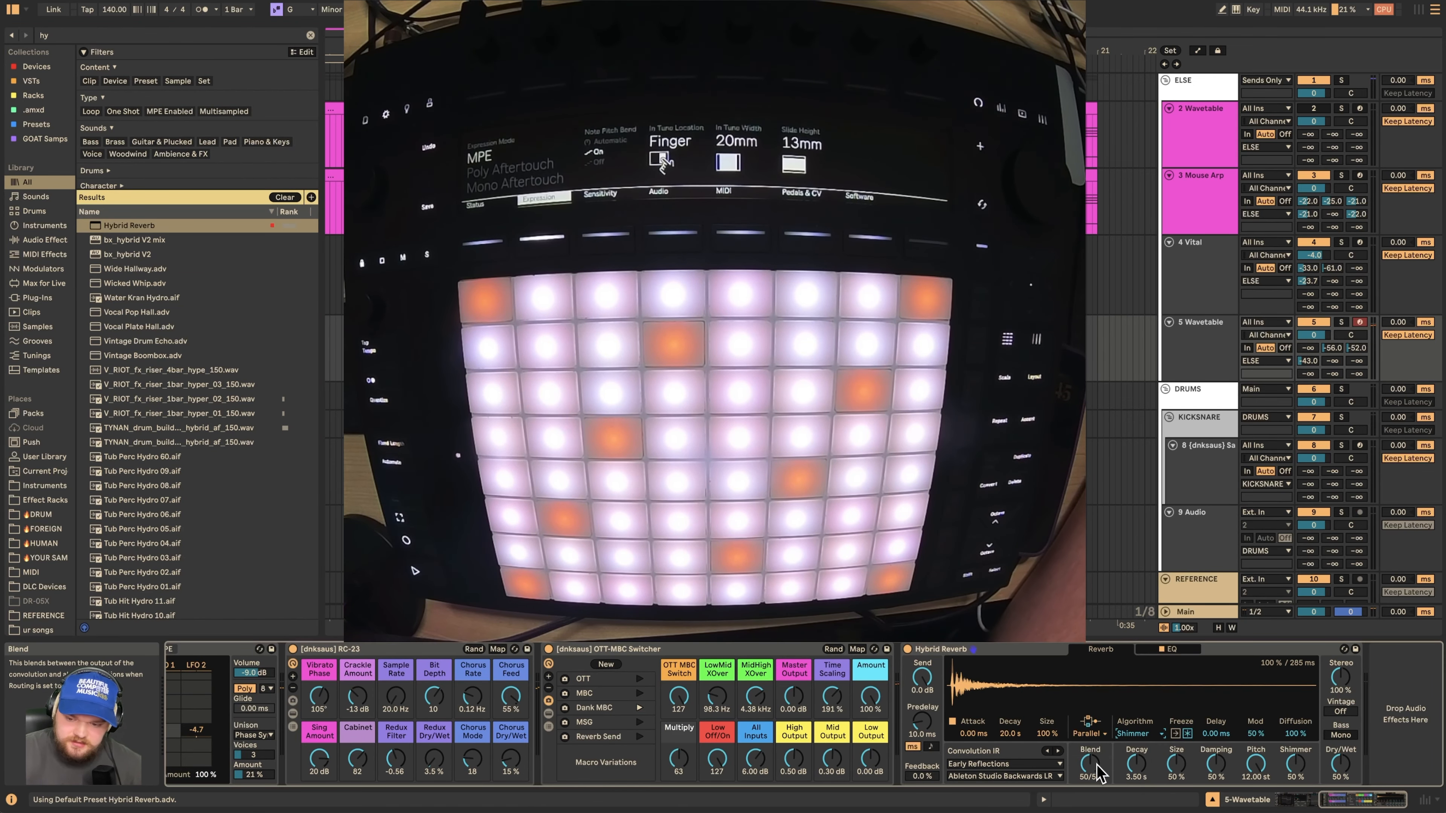
{"action": "left_click_drag", "start_coordinate": [1137, 763], "coordinate": [1137, 797]}
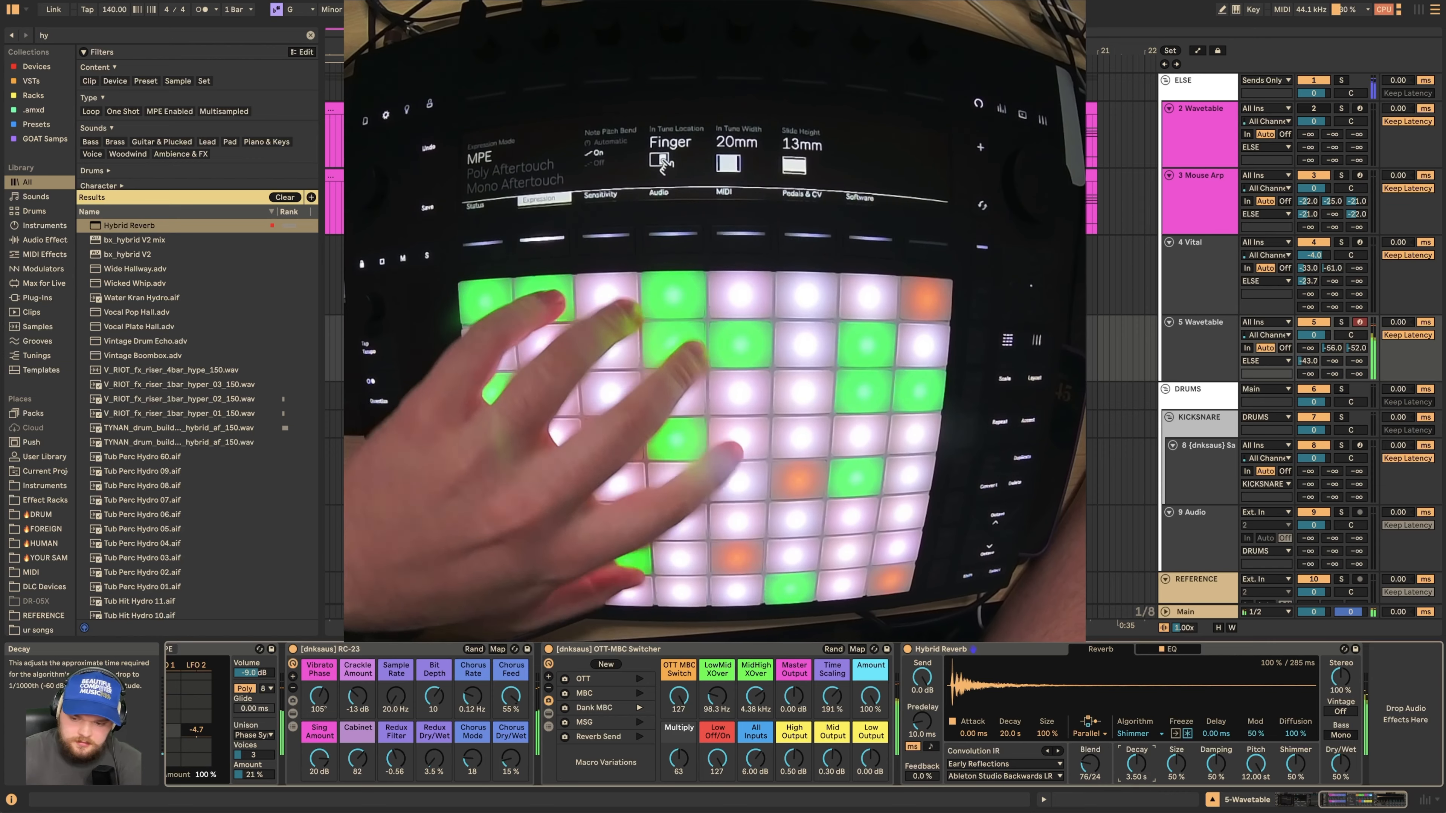
{"action": "left_click_drag", "start_coordinate": [1340, 763], "coordinate": [1340, 789]}
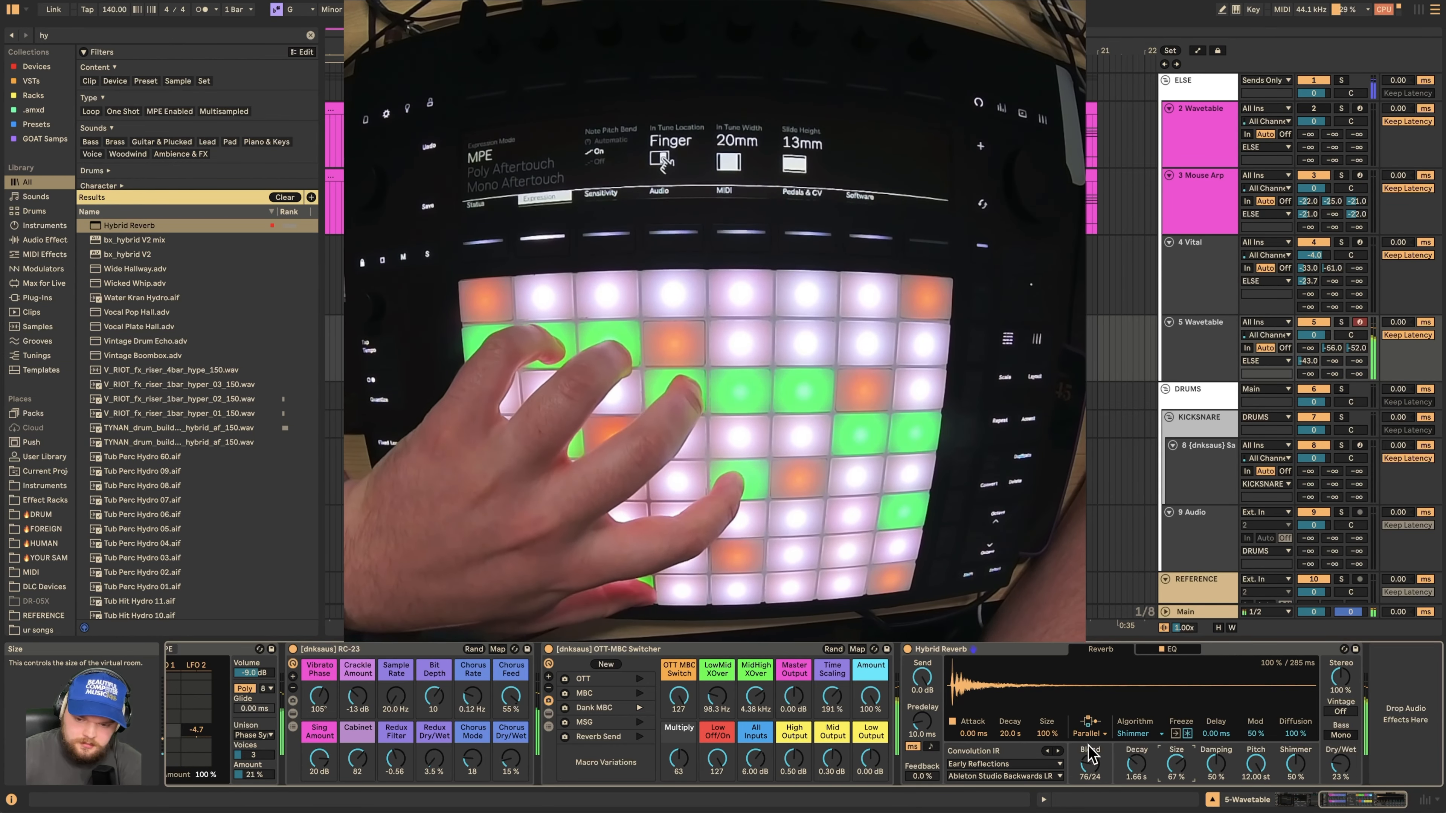
Step: Move Hybrid Reverb between the RC-23 and OTT-MBC Switcher racks
{"action": "left_click_drag", "start_coordinate": [938, 650], "coordinate": [692, 688]}
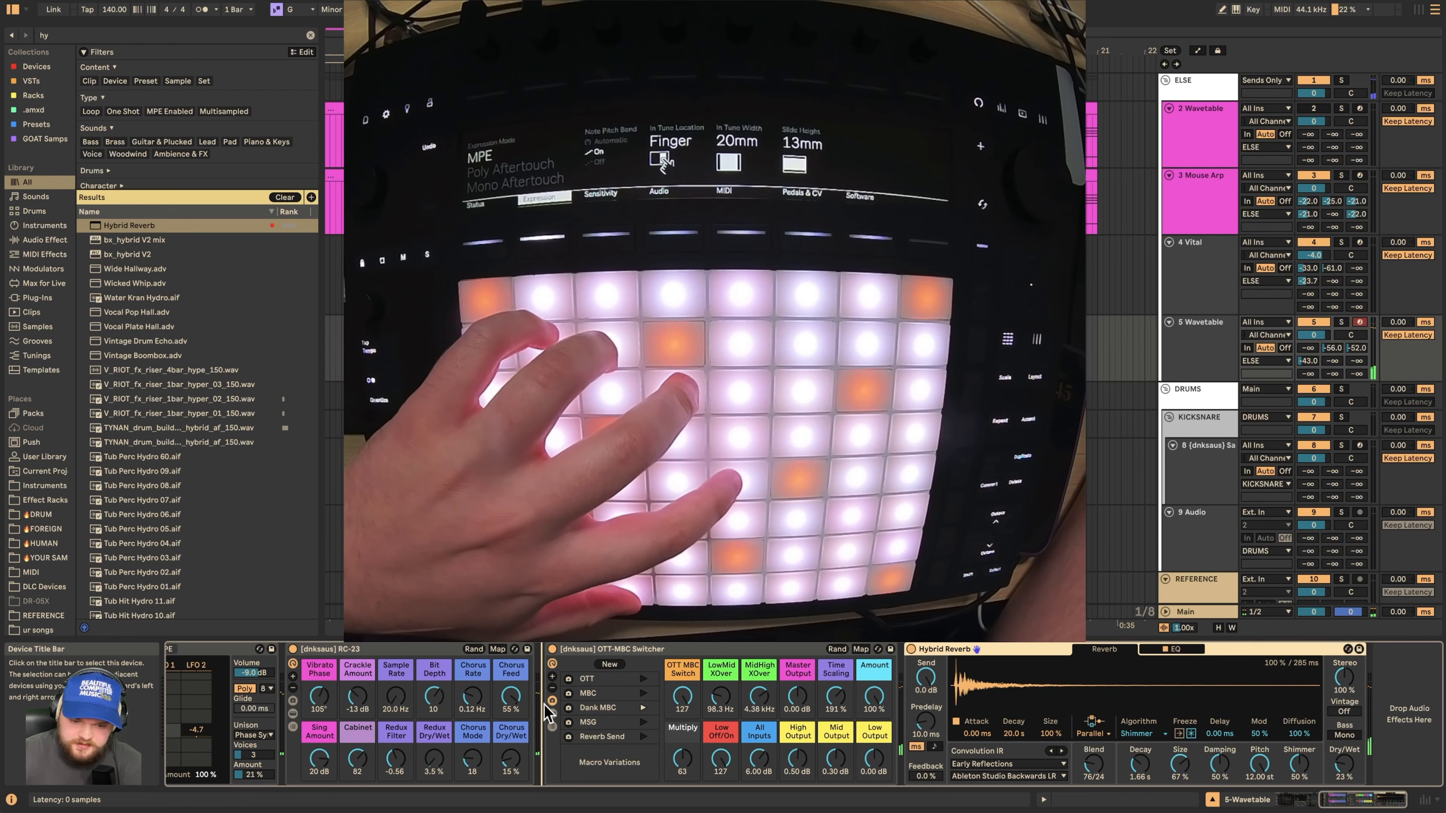
{"action": "left_click_drag", "start_coordinate": [548, 713], "coordinate": [548, 713]}
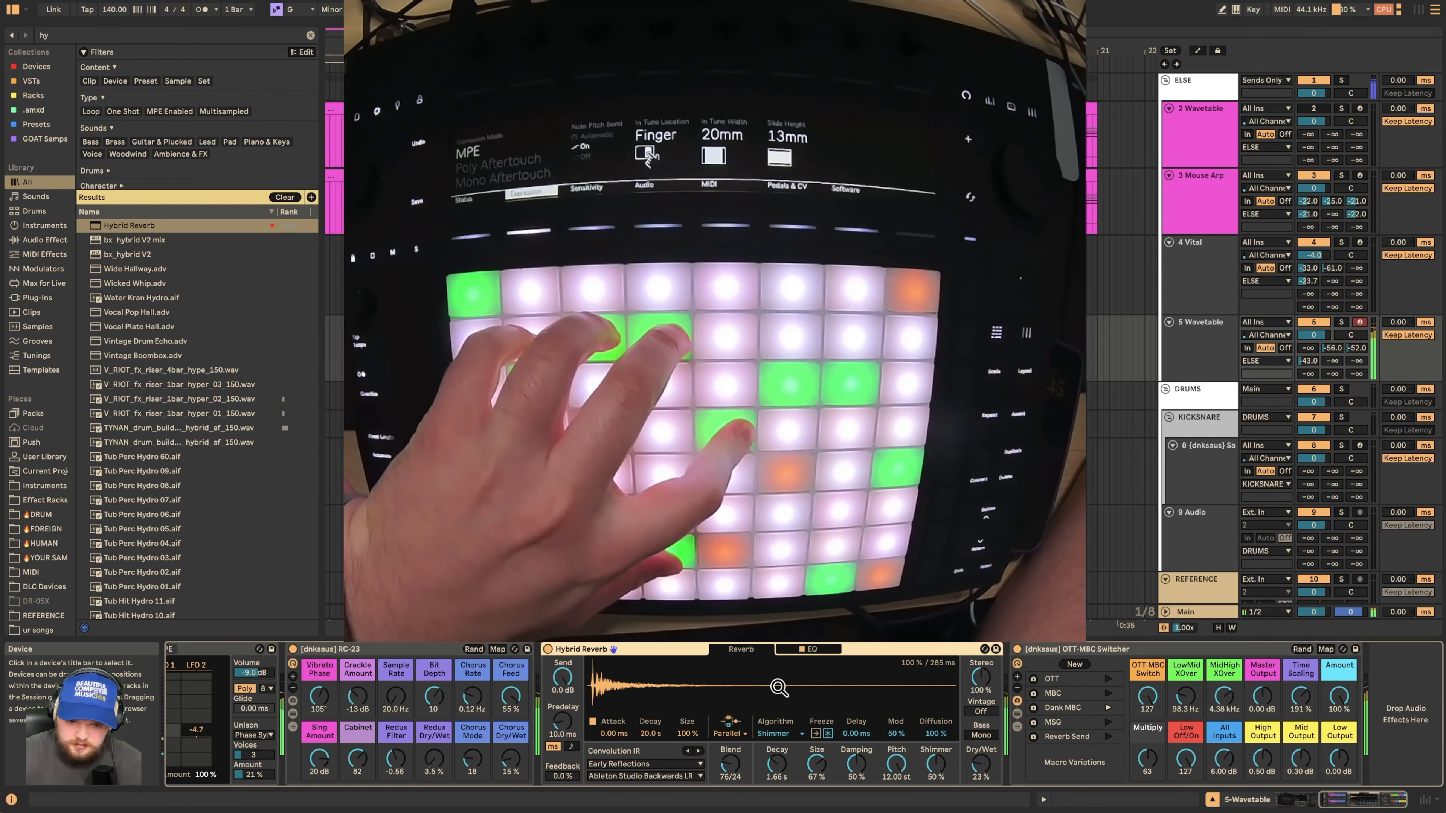
Step: Switch Wavetable's filter 1 to the PRD circuit, set its drive to 10.9 dB and pressure modulation of Filter 1 Drive to -41
{"action": "scroll", "coordinate": [779, 688], "scroll_direction": "left", "scroll_amount": 6}
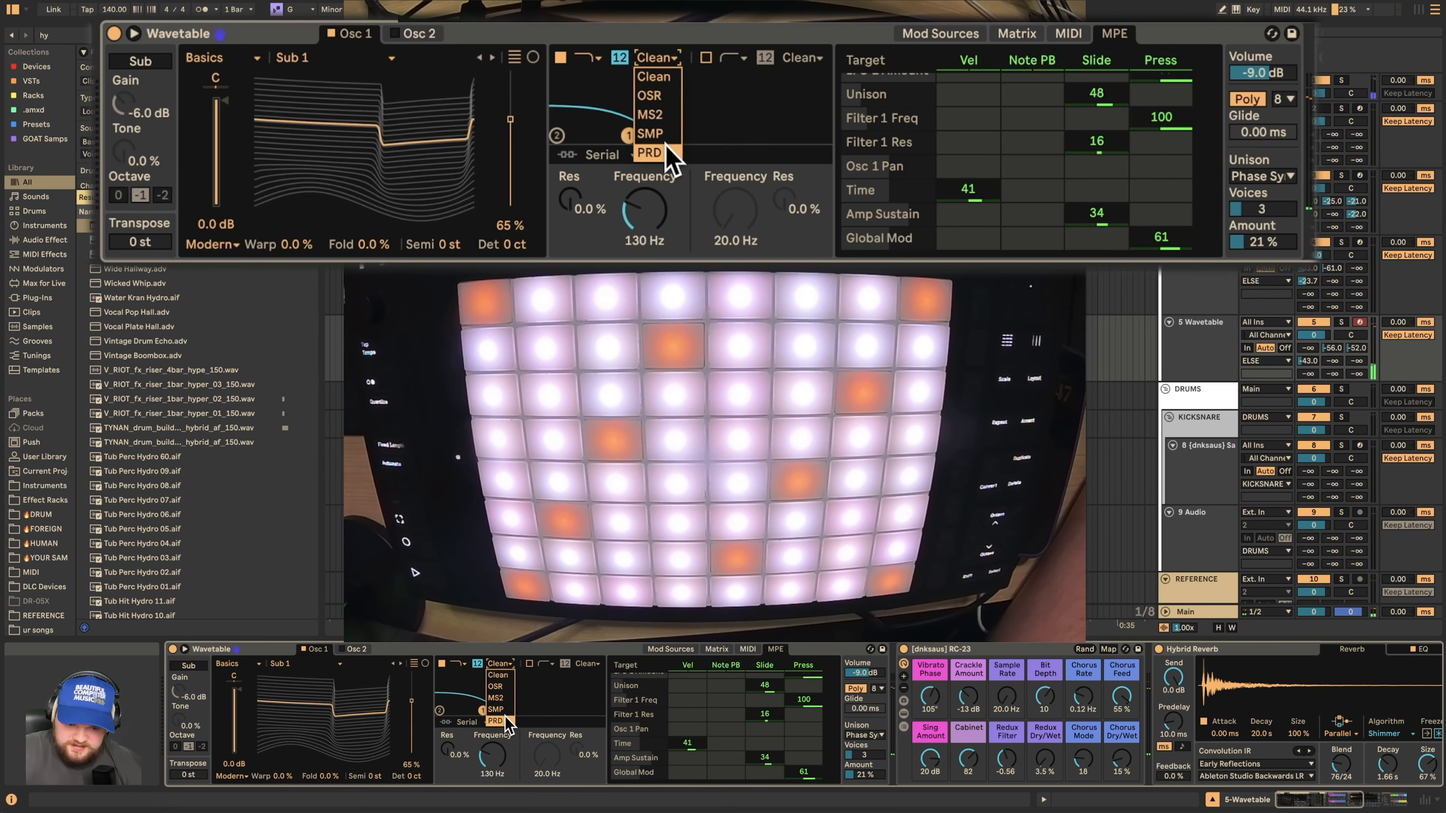
{"action": "left_click", "coordinate": [500, 731]}
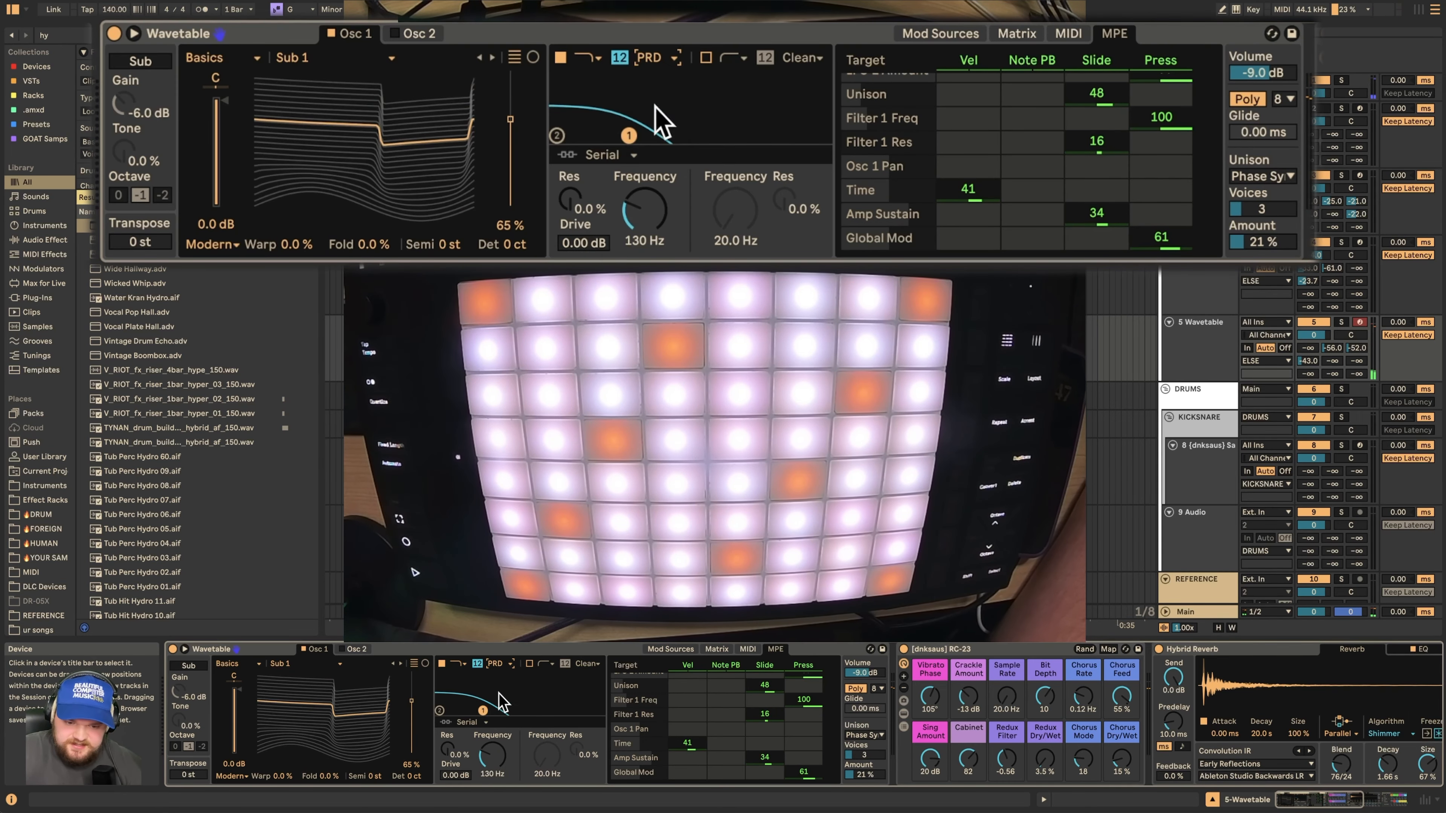
{"action": "left_click_drag", "start_coordinate": [467, 775], "coordinate": [467, 763]}
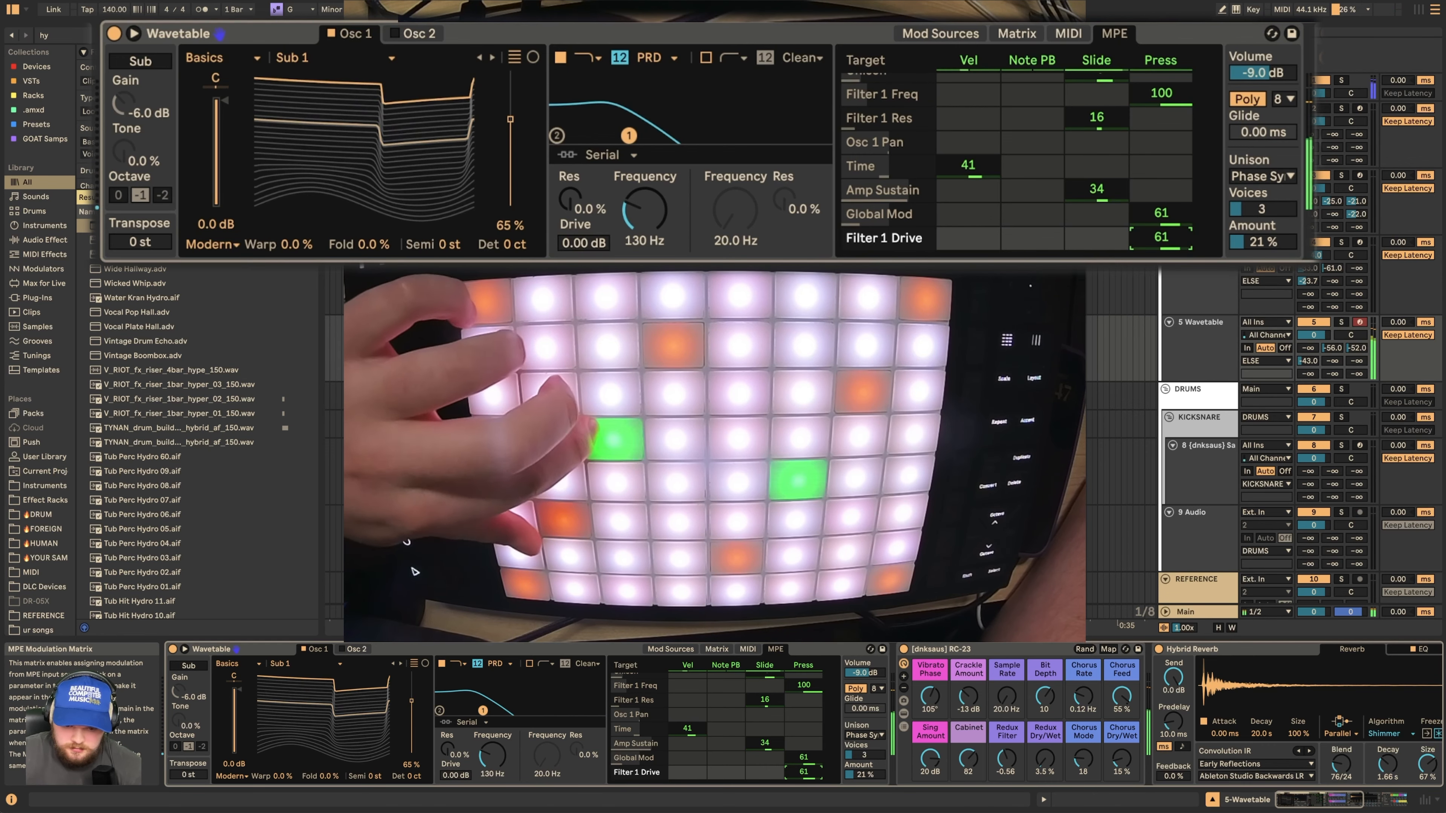
{"action": "left_click_drag", "start_coordinate": [1165, 245], "coordinate": [1164, 223]}
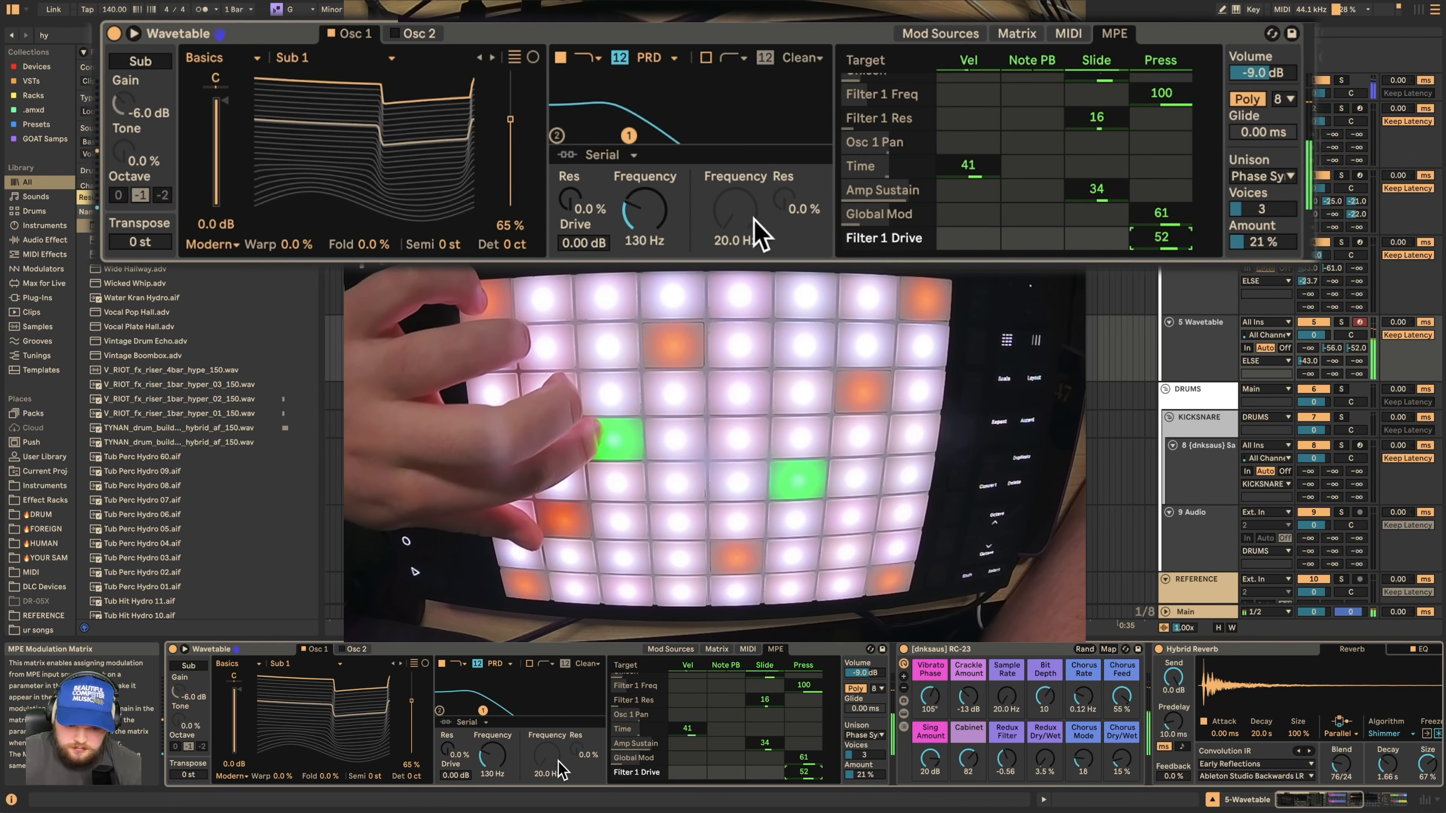
{"action": "left_click_drag", "start_coordinate": [456, 775], "coordinate": [455, 746]}
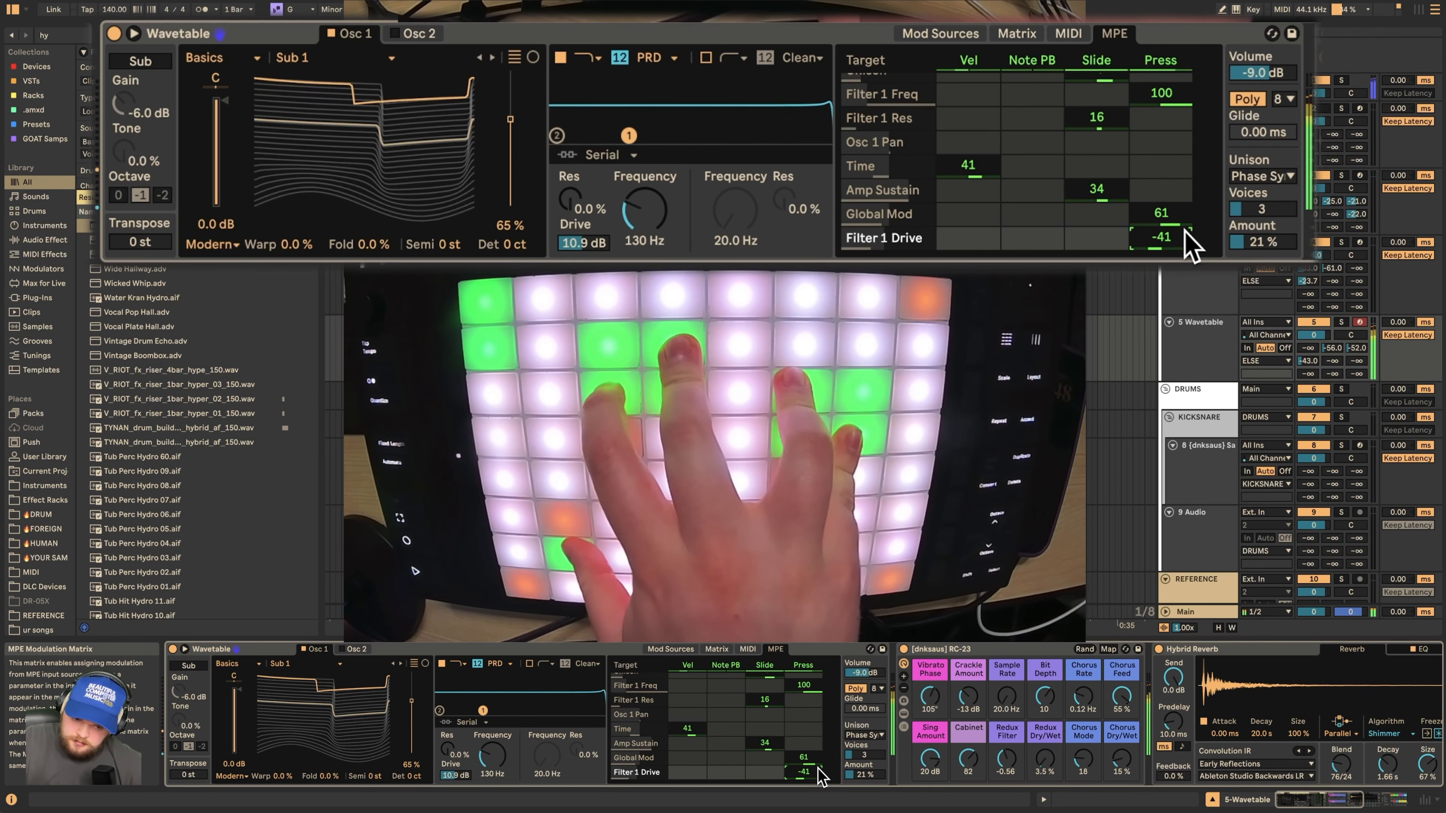
Step: Load Meld on a new track, add Expression Control before it and select its Pressure modulation source
{"action": "left_click", "coordinate": [1147, 381]}
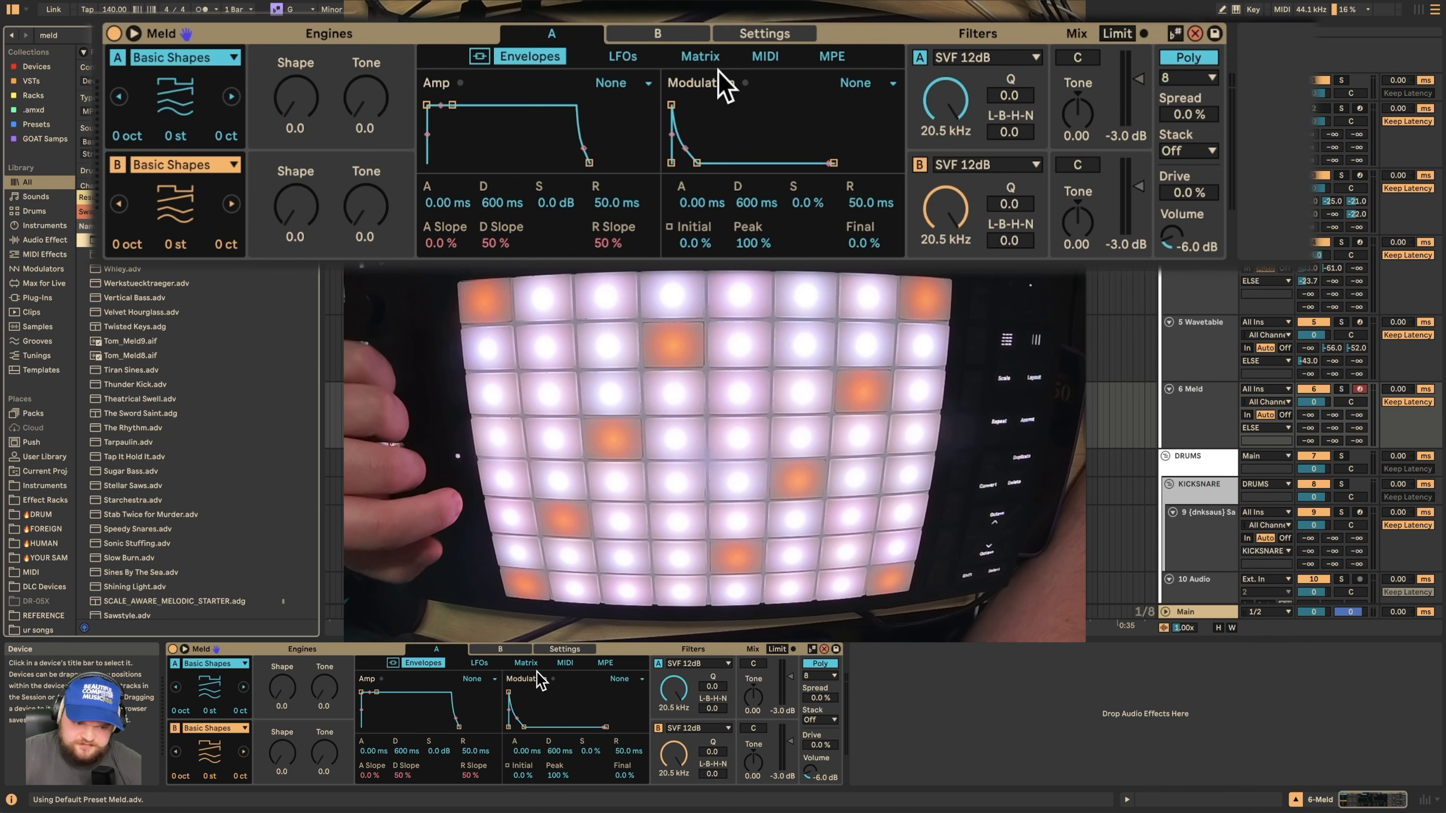
{"action": "double_click", "coordinate": [180, 268]}
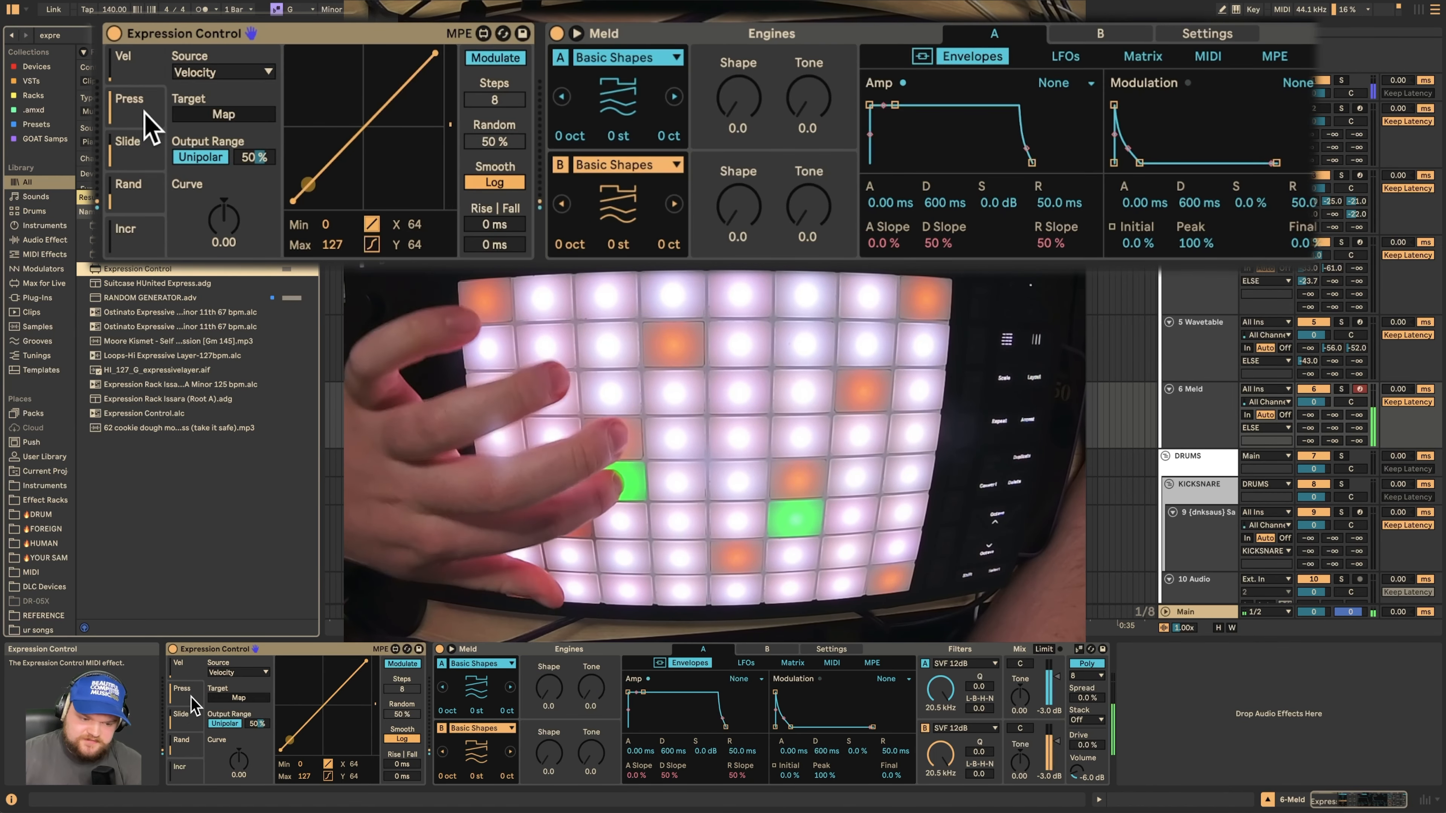
{"action": "left_click", "coordinate": [190, 738]}
{"action": "left_click", "coordinate": [243, 673]}
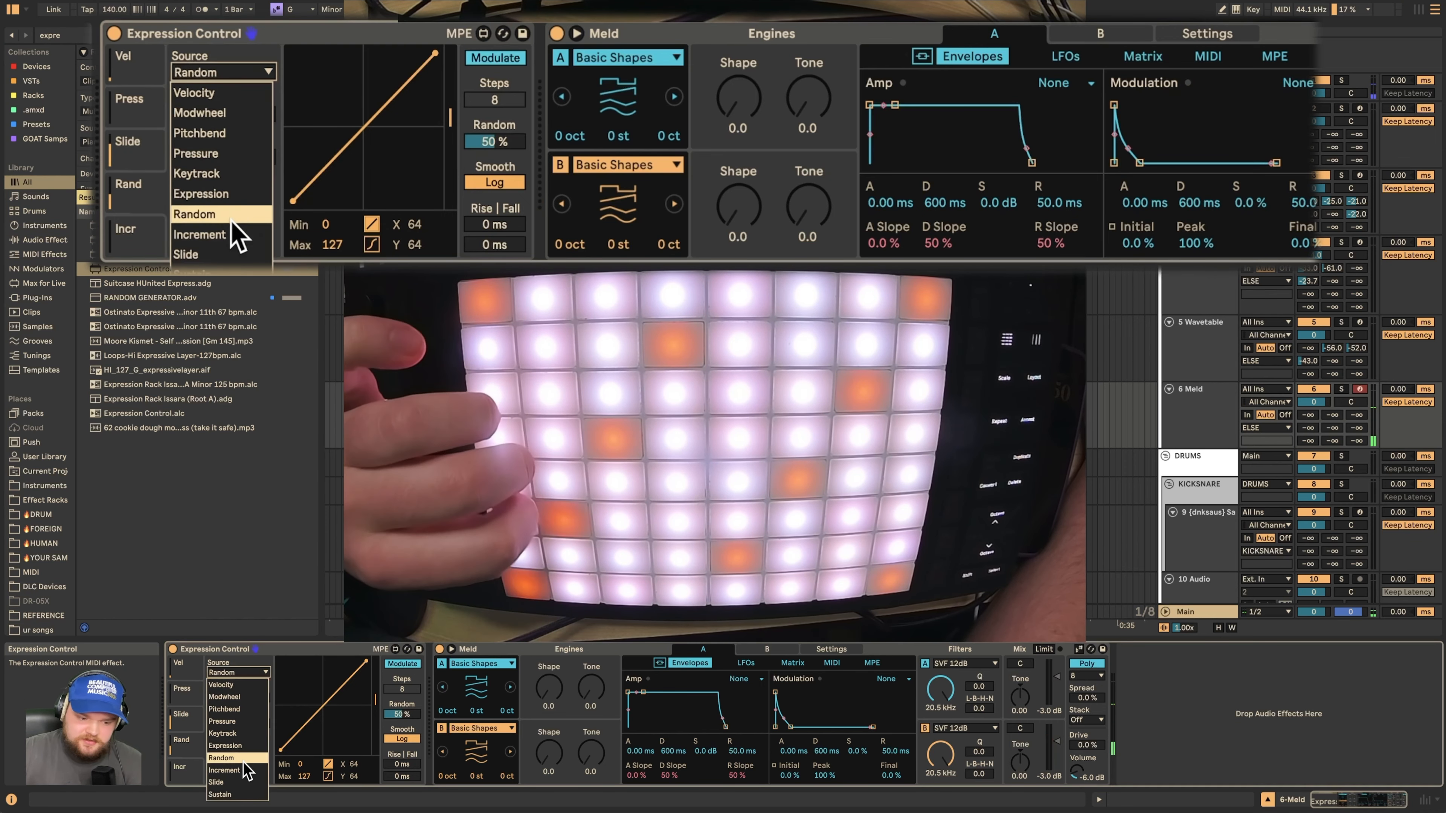
{"action": "left_click", "coordinate": [244, 721]}
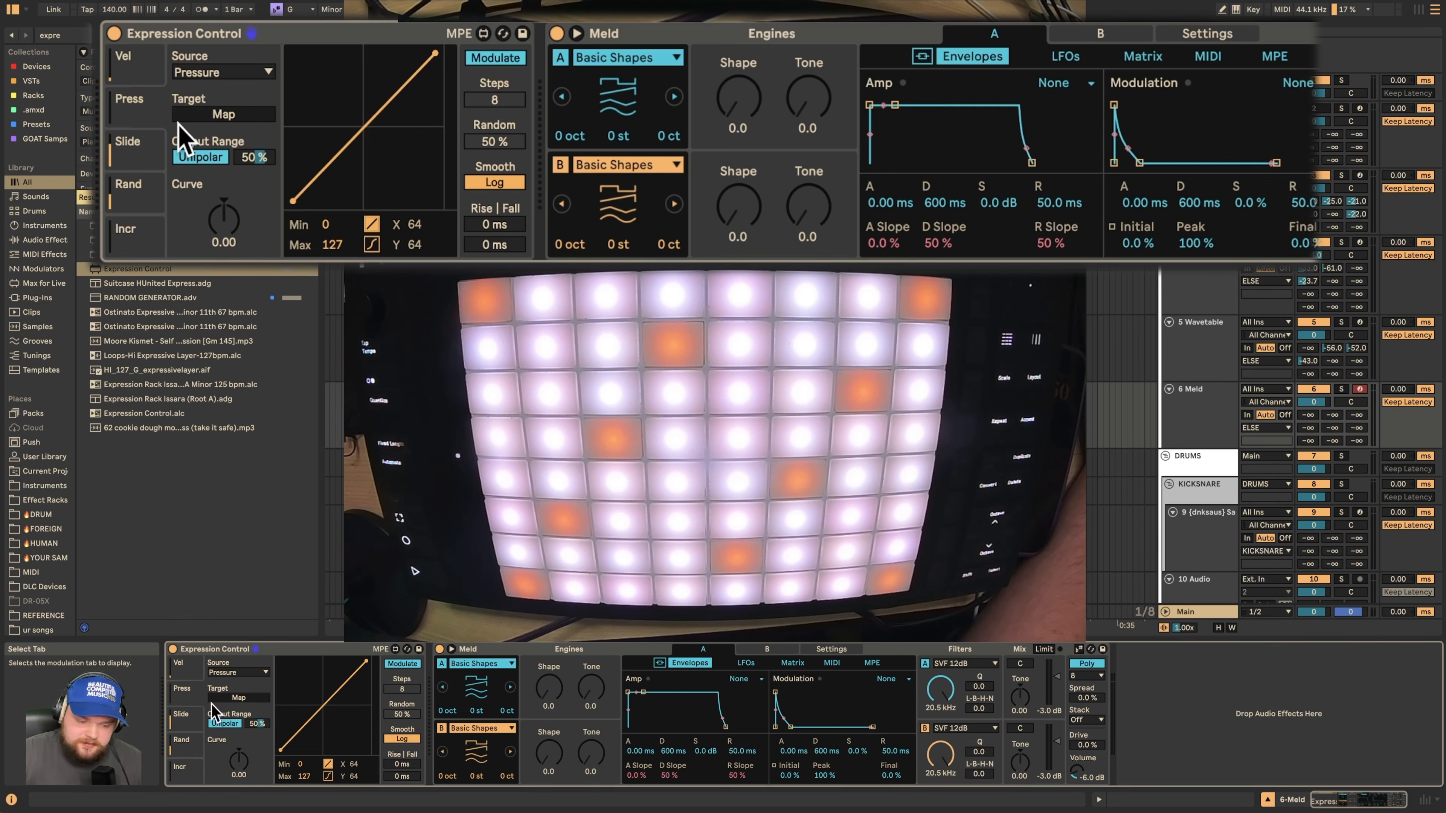
Step: Insert Delay after Meld, map the Pressure source to its left delay time and lower that time to 13.5 ms
{"action": "left_click", "coordinate": [546, 651]}
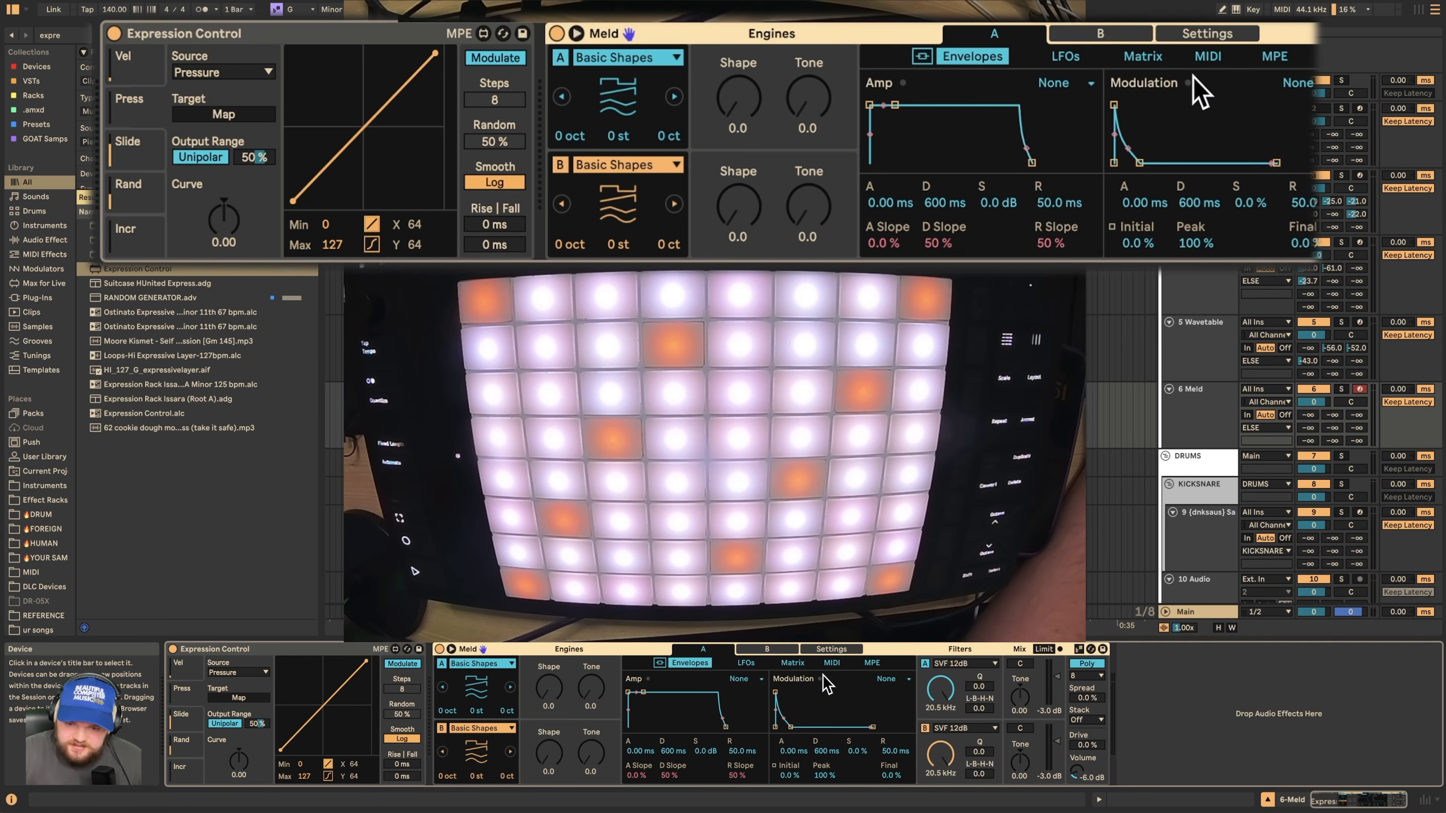
{"action": "key", "text": "Return"}
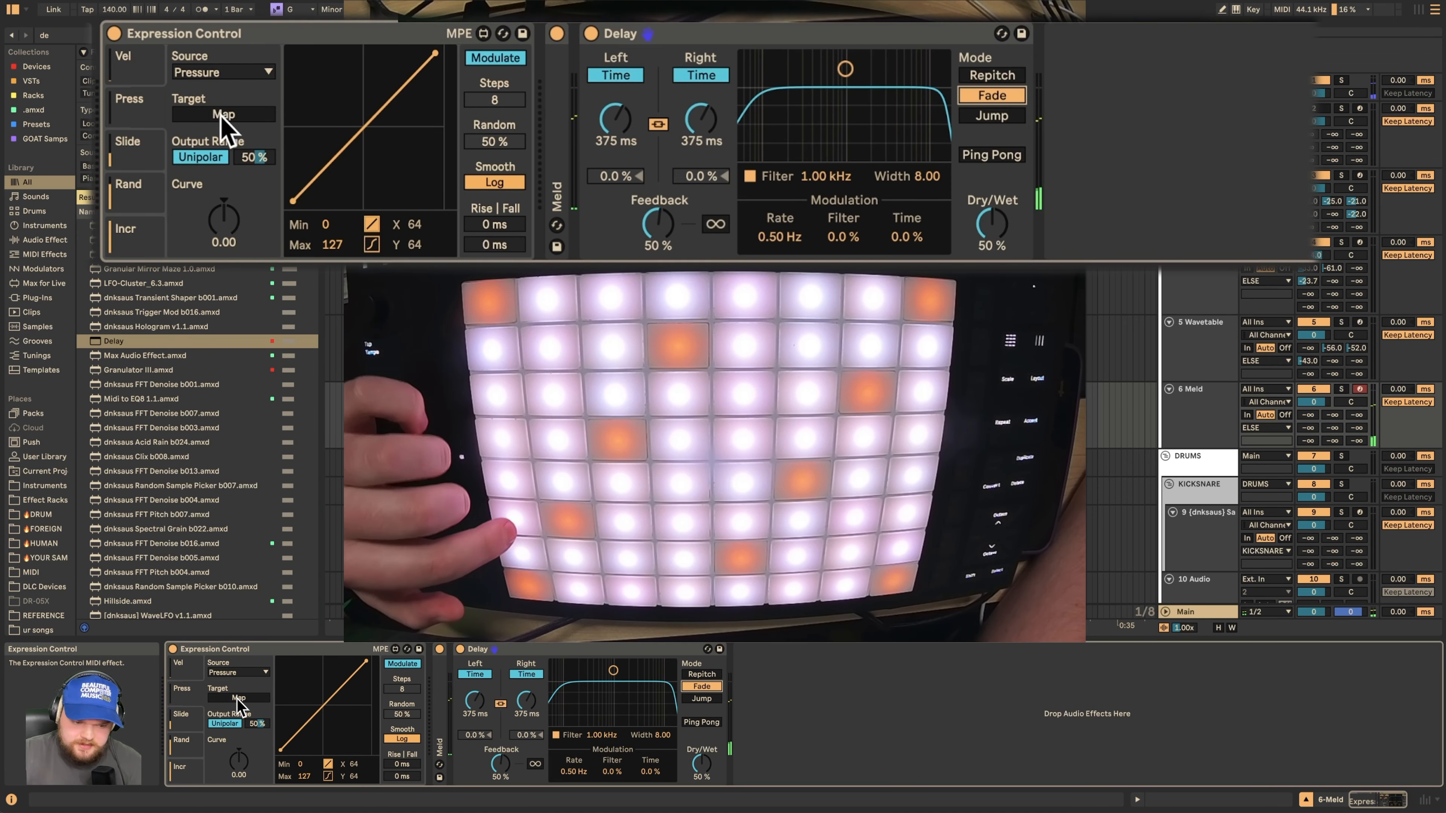
{"action": "left_click", "coordinate": [222, 116]}
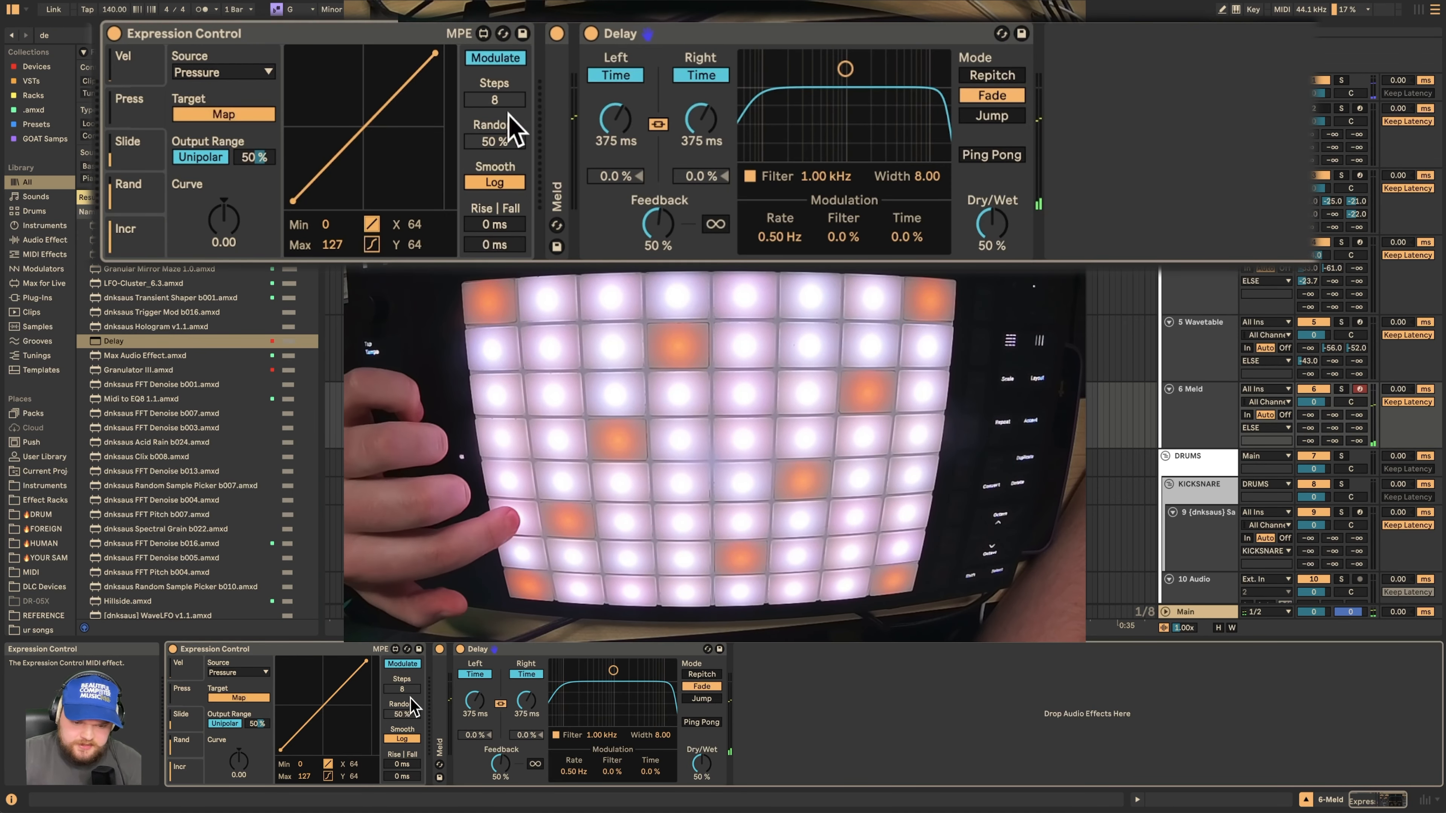
{"action": "left_click", "coordinate": [622, 129]}
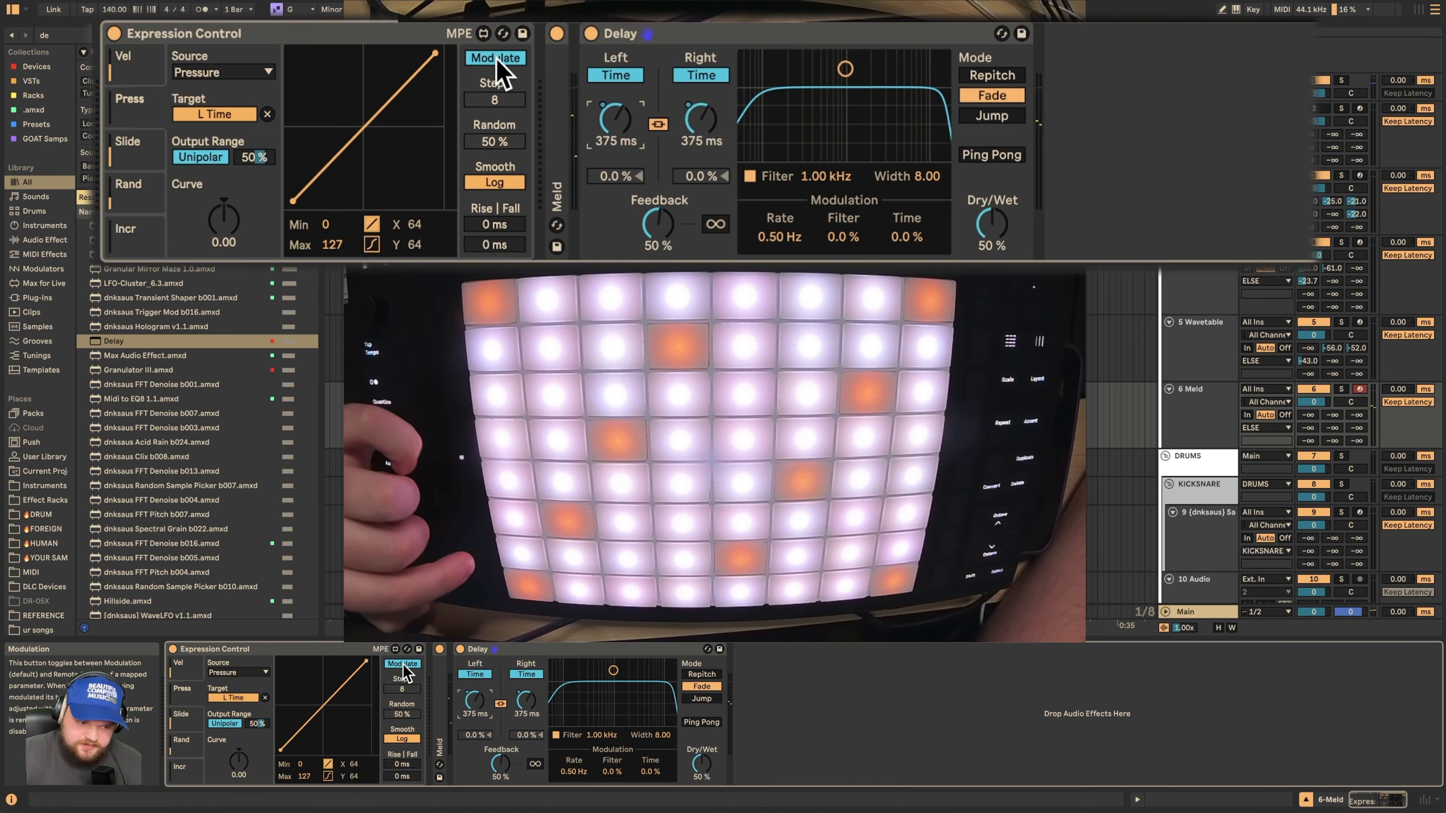
{"action": "left_click_drag", "start_coordinate": [472, 699], "coordinate": [471, 745]}
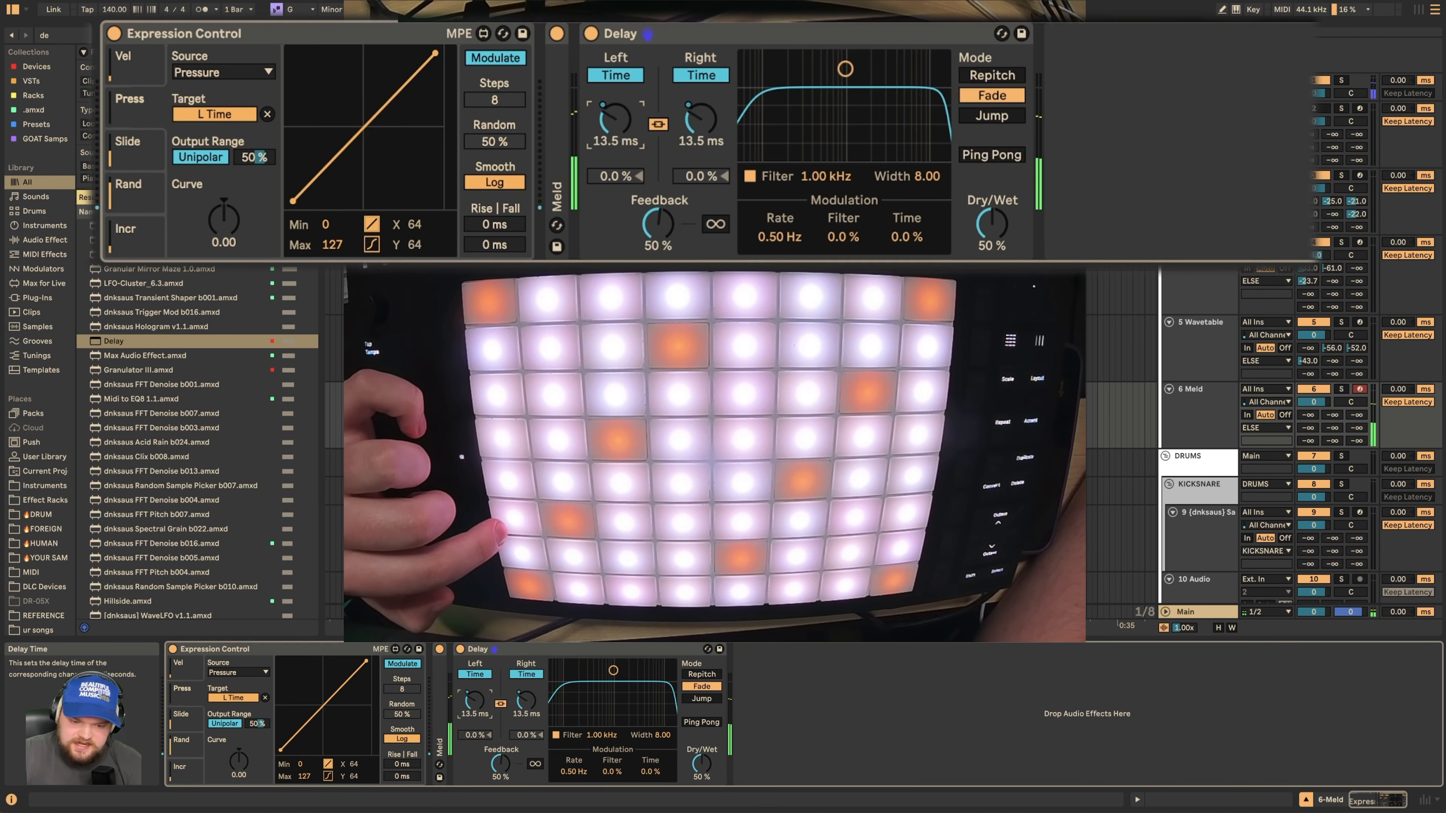
Step: Switch the delay-time mapping to Remote and adjust its minimum and maximum output range
{"action": "left_click", "coordinate": [415, 664]}
{"action": "left_click_drag", "start_coordinate": [274, 724], "coordinate": [275, 752]}
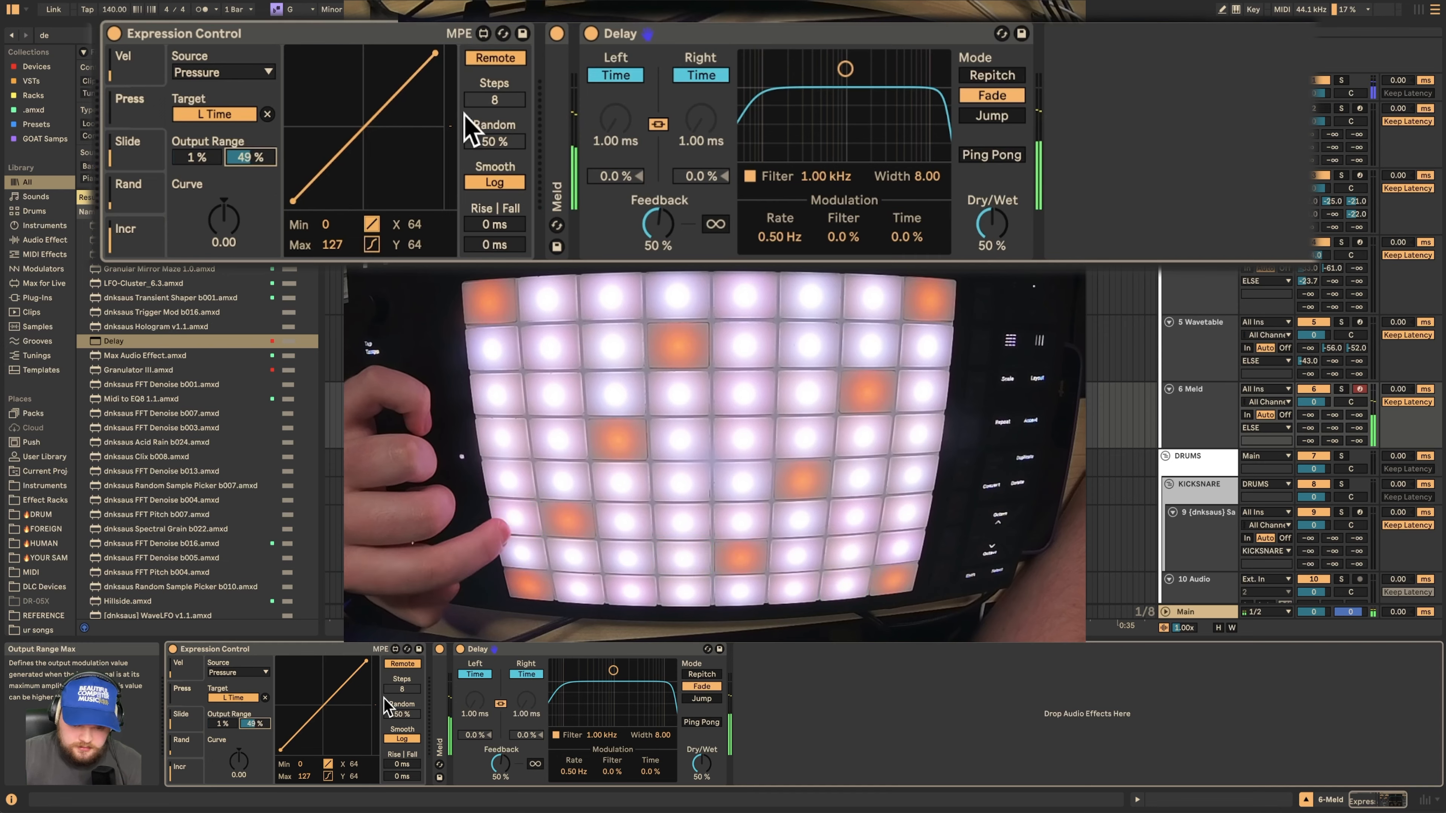
{"action": "left_click_drag", "start_coordinate": [222, 724], "coordinate": [223, 708]}
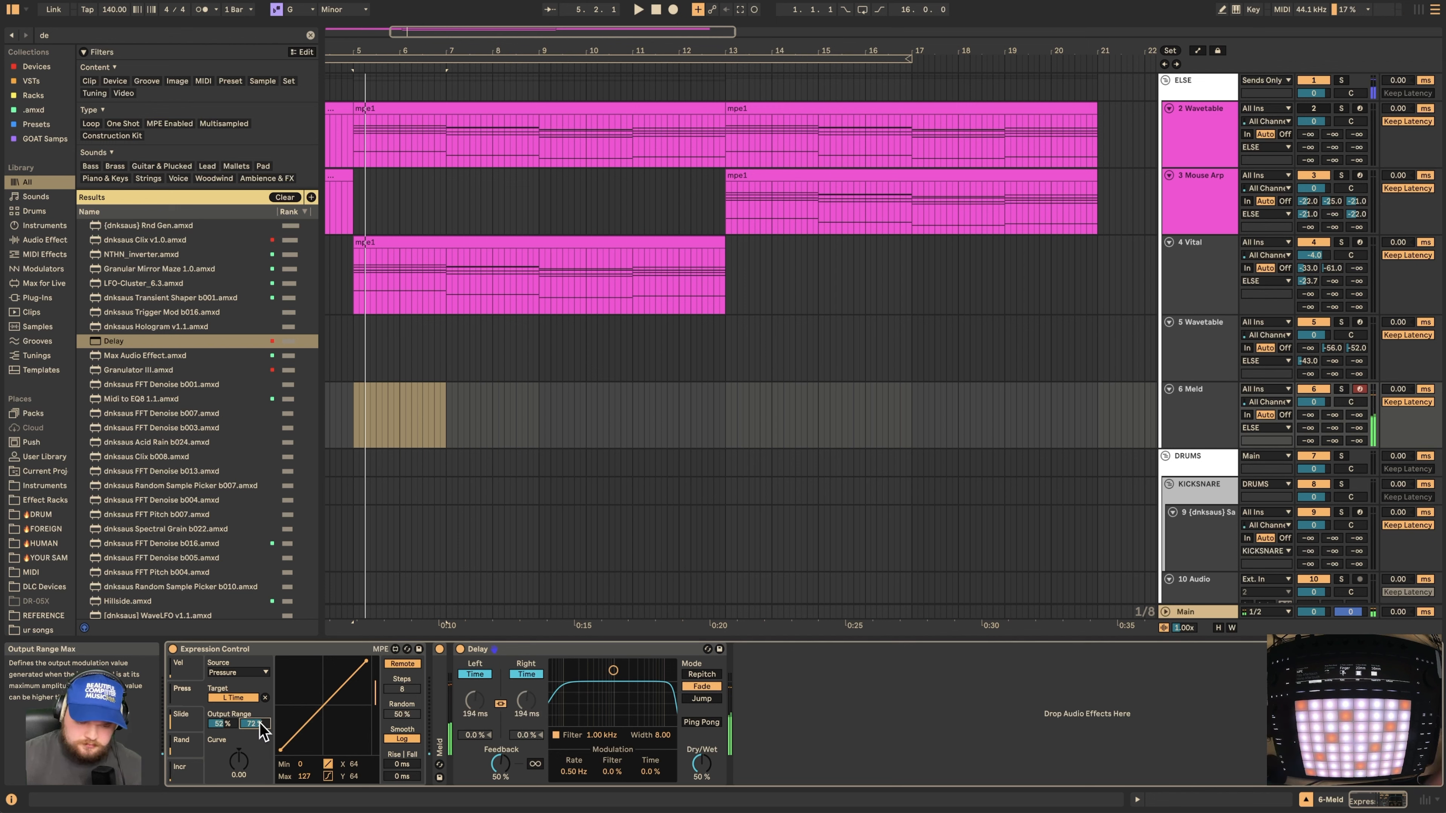
Step: Insert Saturator between Meld and Delay, and set Expression Control's fourth modulation source to Pressure
{"action": "double_click", "coordinate": [443, 682]}
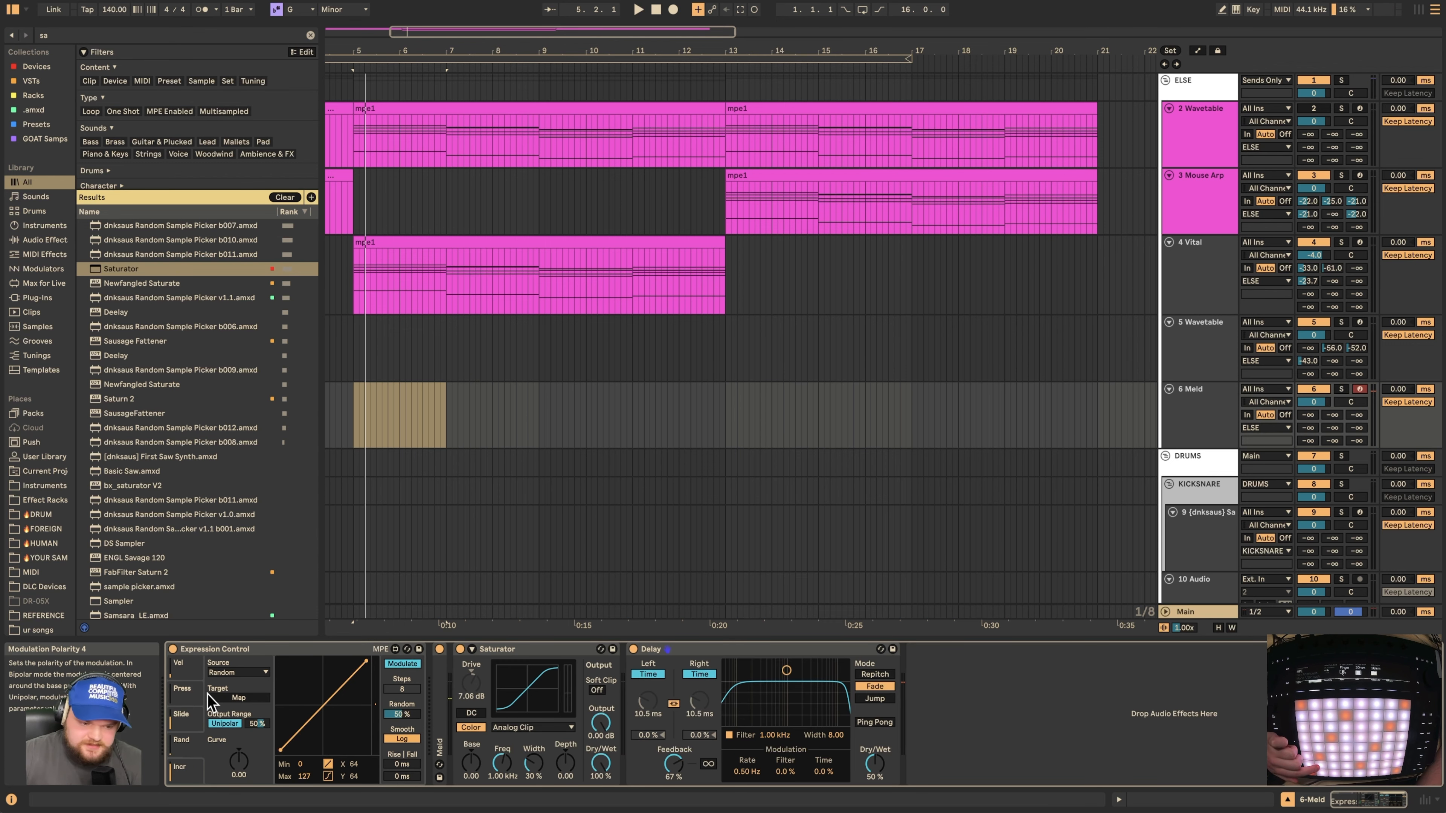
{"action": "left_click", "coordinate": [238, 673]}
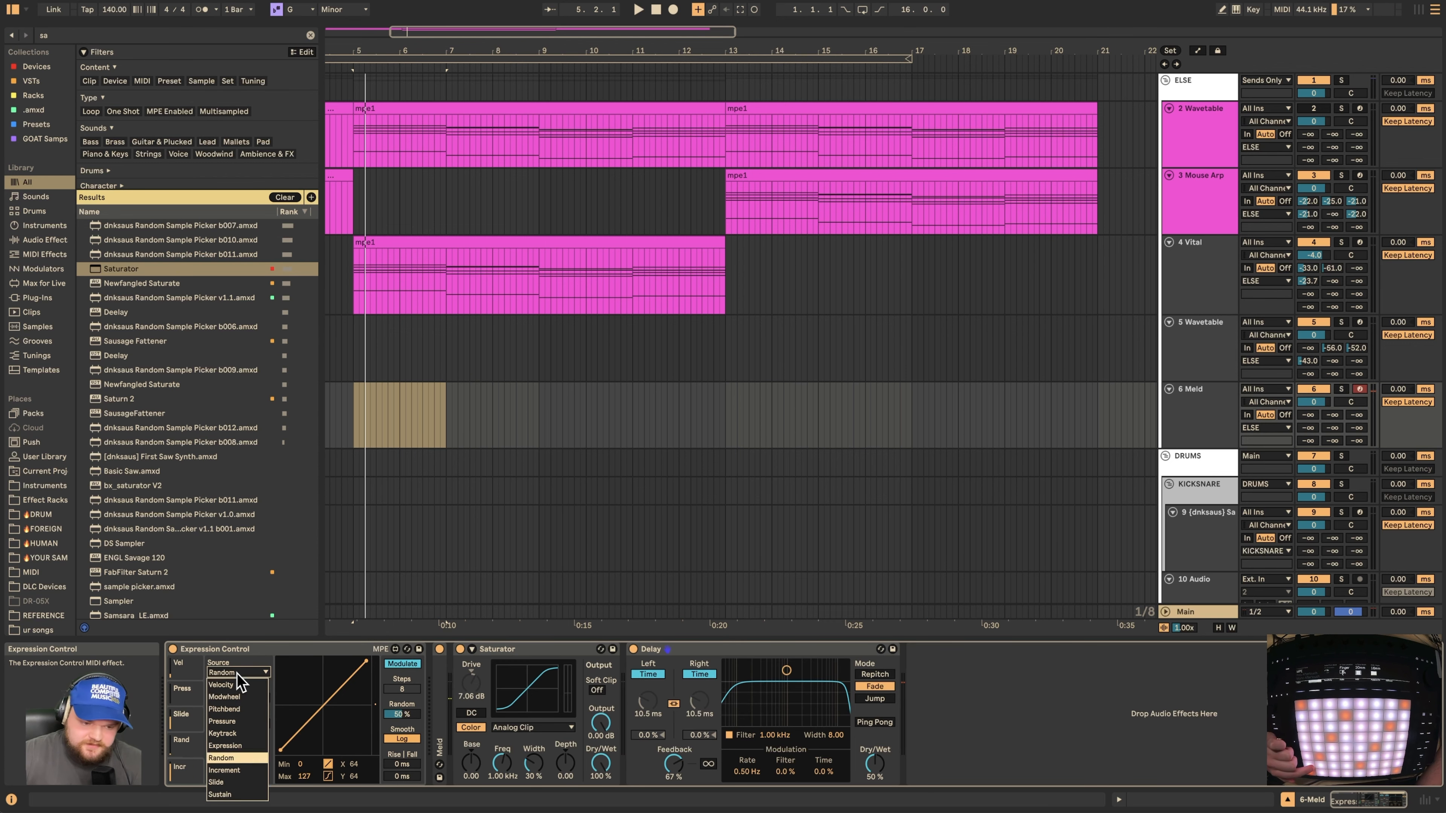
{"action": "left_click", "coordinate": [238, 720]}
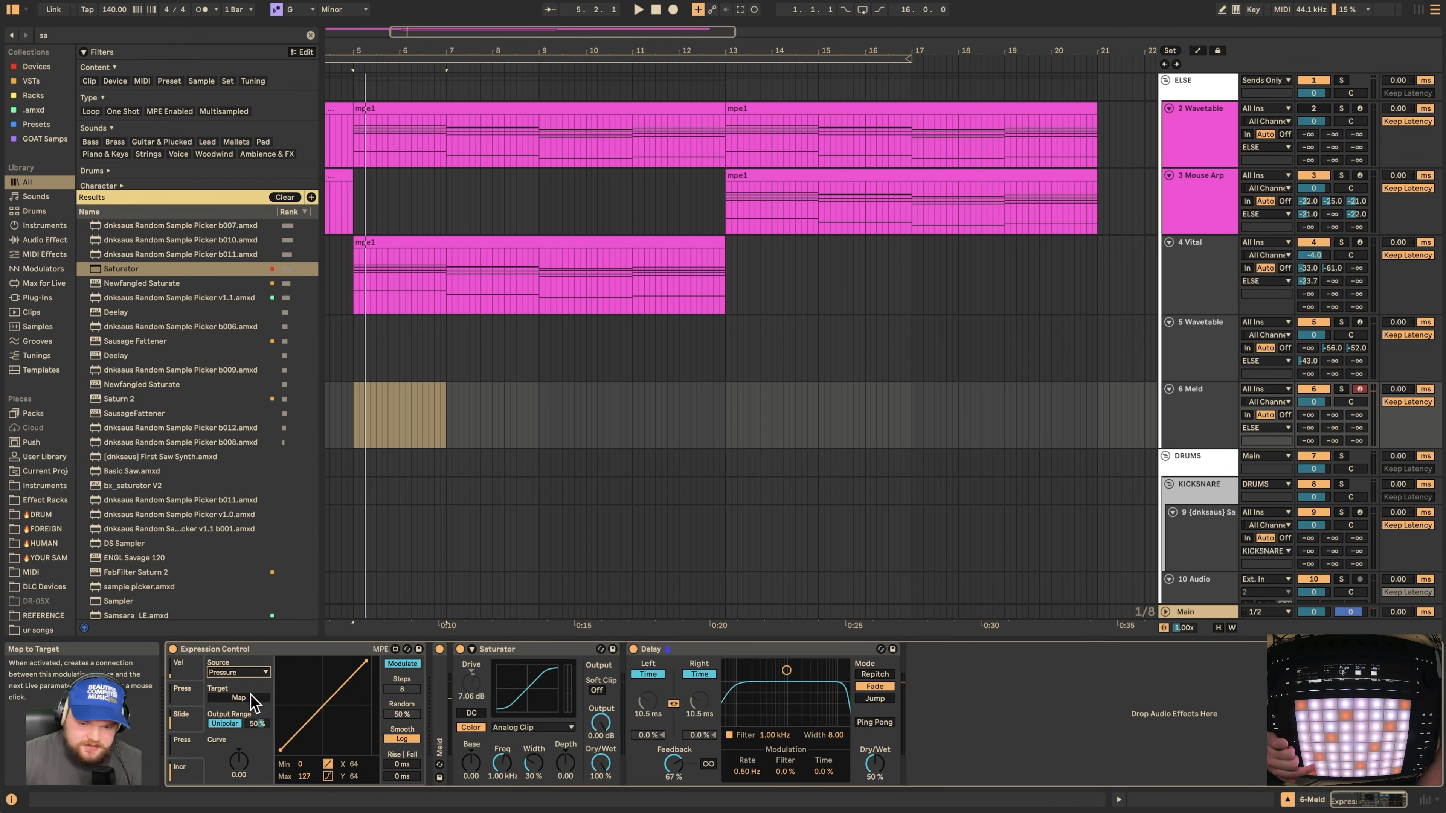
Step: Unlink Delay's channels, set the right one to Time mode and map the fourth modulation slot to its delay time
{"action": "left_click", "coordinate": [674, 704]}
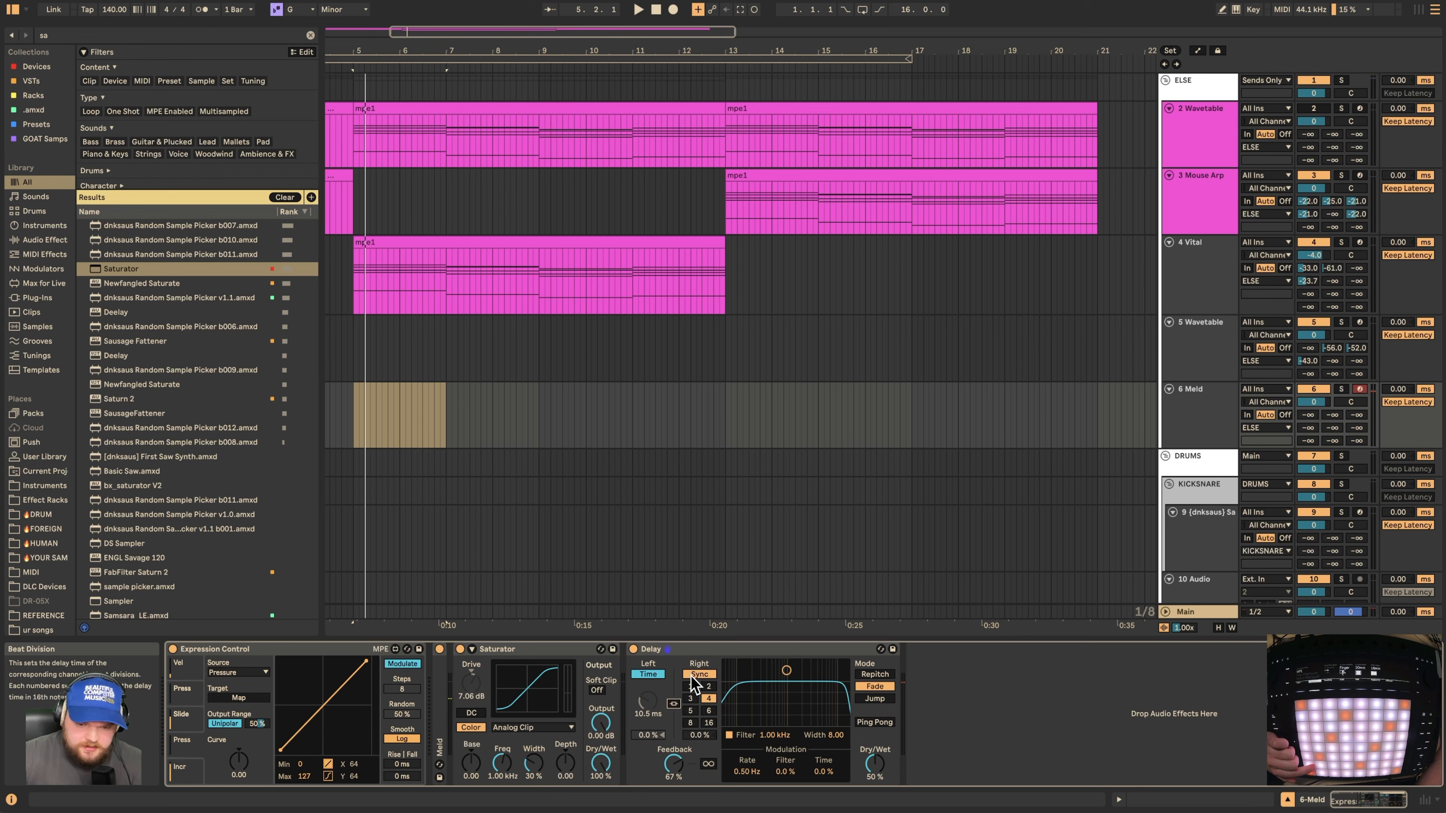
{"action": "left_click", "coordinate": [699, 674]}
{"action": "left_click", "coordinate": [264, 698]}
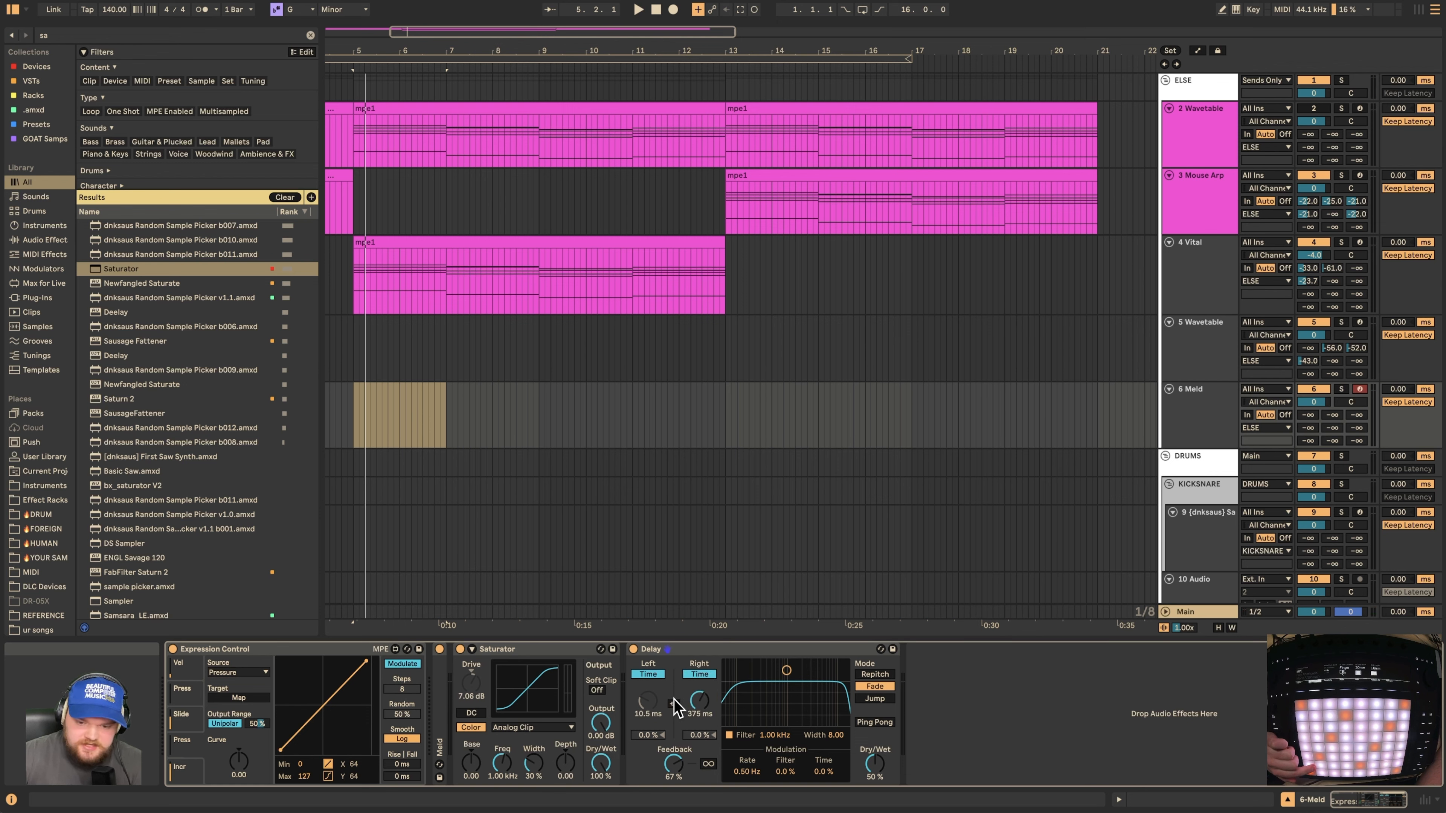
{"action": "left_click", "coordinate": [700, 701]}
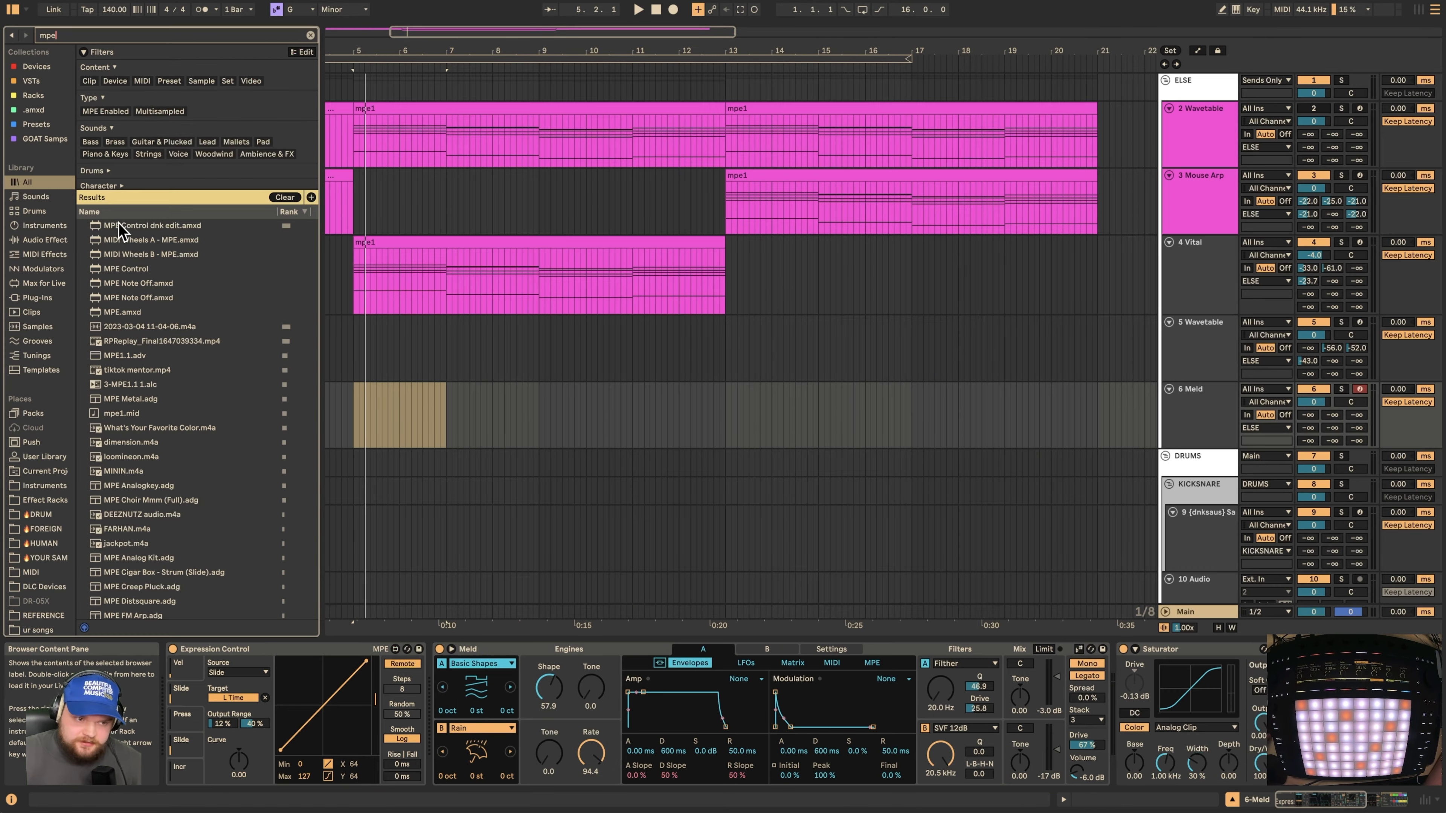
Step: Insert MPE Control dnk edit before Meld, expand its extra settings and try the 512x and 64x pitch ranges
{"action": "left_click_drag", "start_coordinate": [112, 224], "coordinate": [431, 709]}
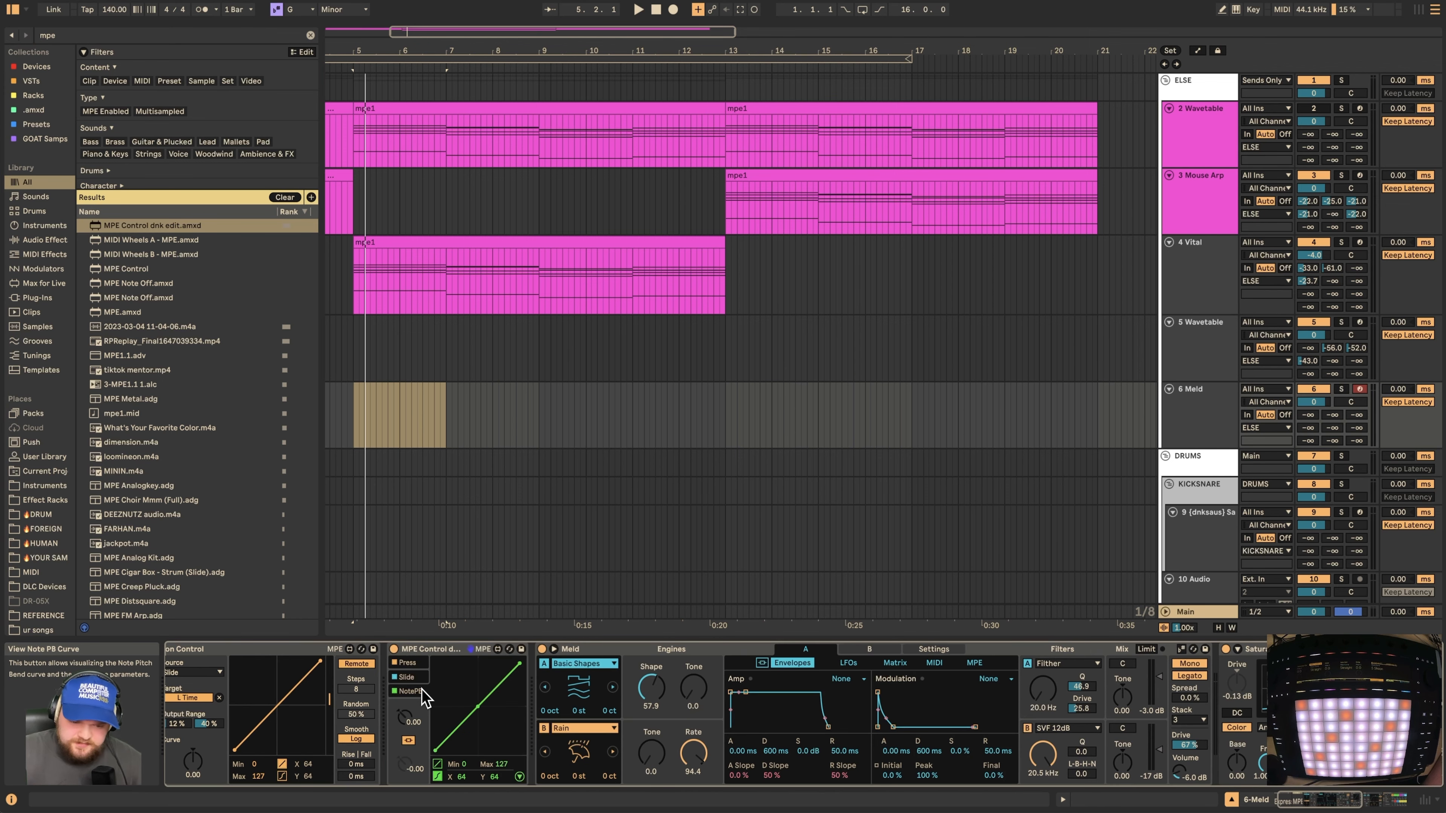
{"action": "left_click", "coordinate": [518, 775]}
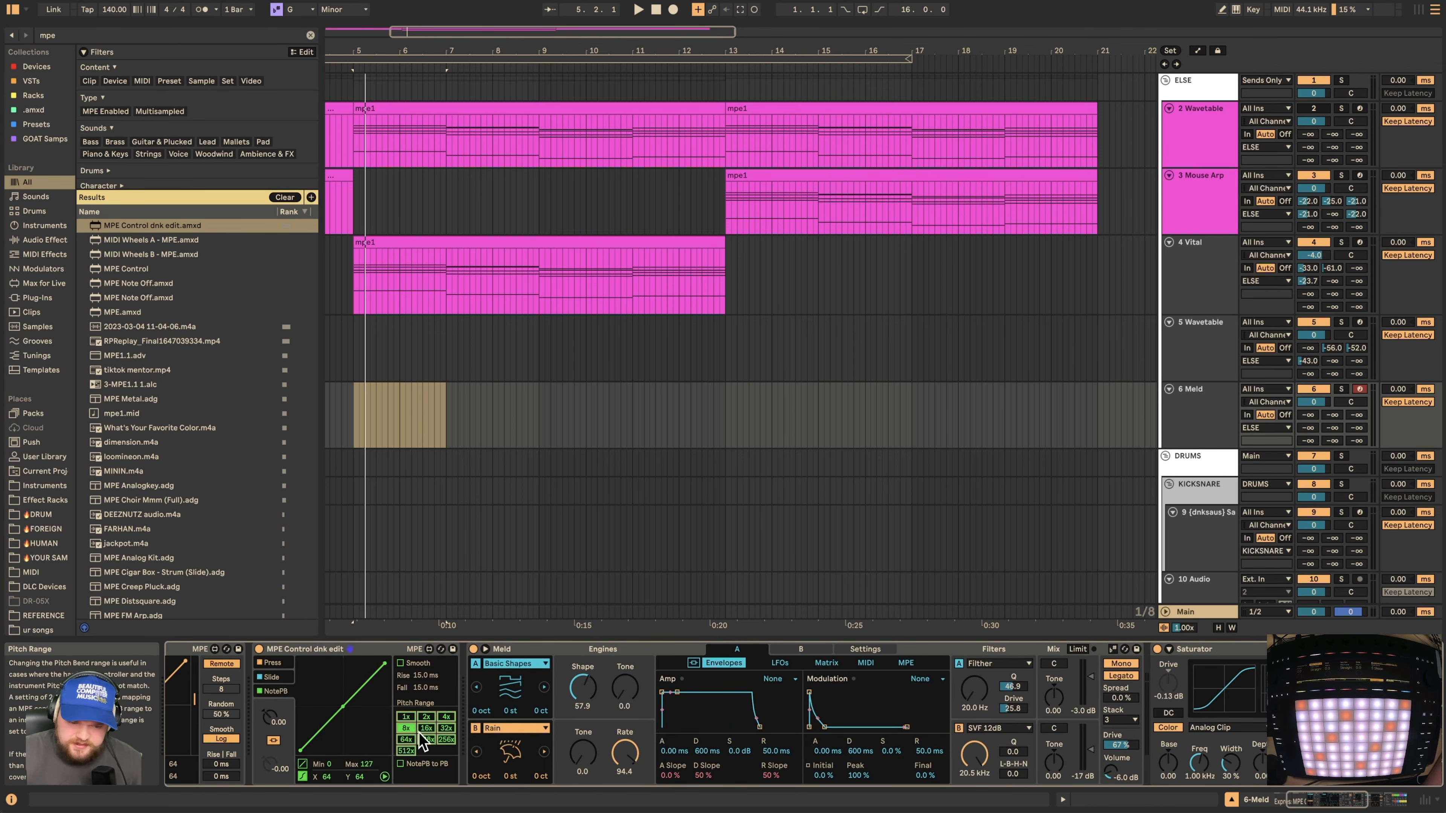
{"action": "left_click", "coordinate": [407, 752]}
{"action": "left_click", "coordinate": [407, 740]}
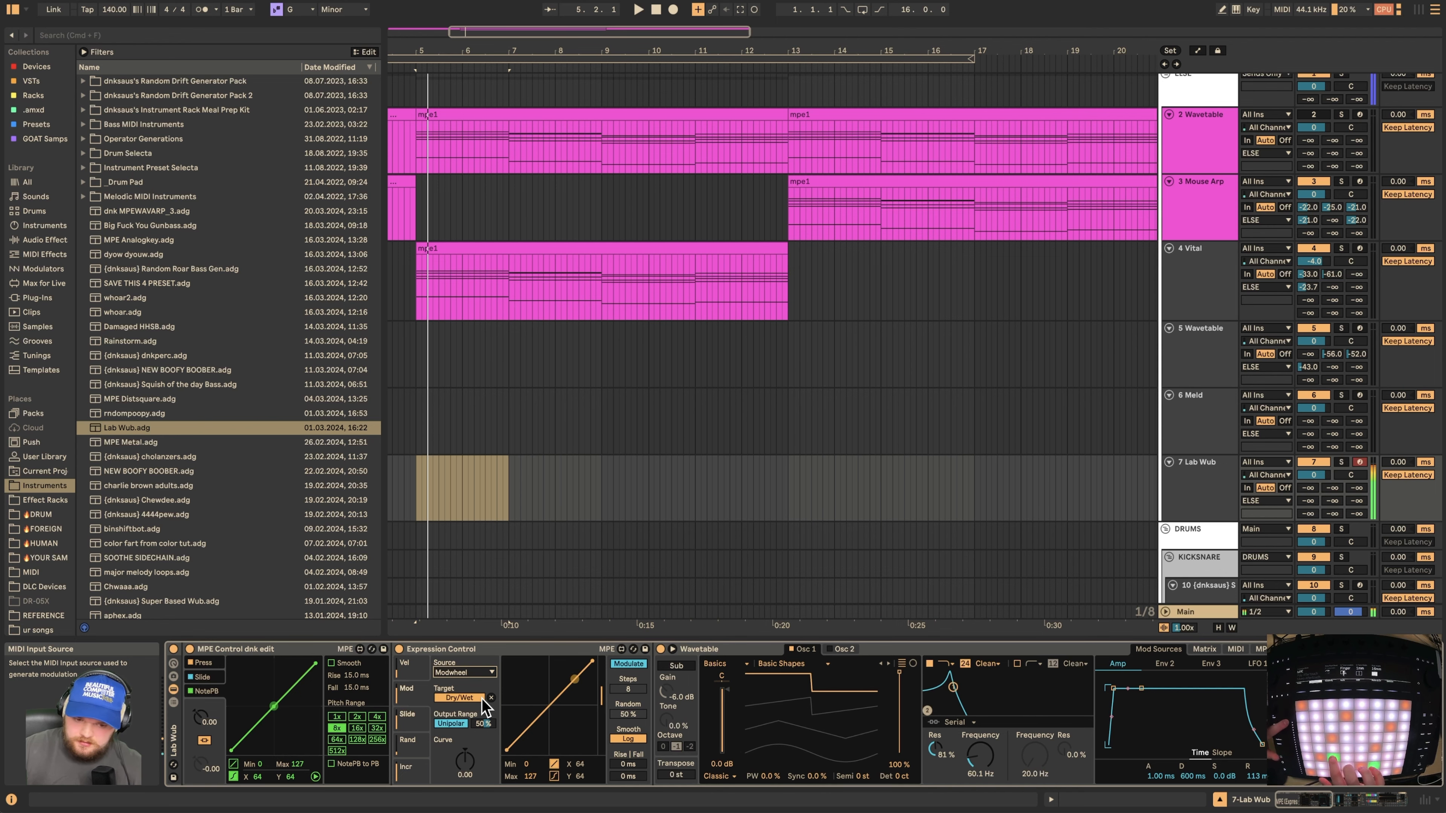
Step: Examine the Lab Wub rack's device chain, from MPE Control and Expression Control through Wavetable, Vocoder and Delay
{"action": "scroll", "coordinate": [453, 735], "scroll_direction": "right", "scroll_amount": 5}
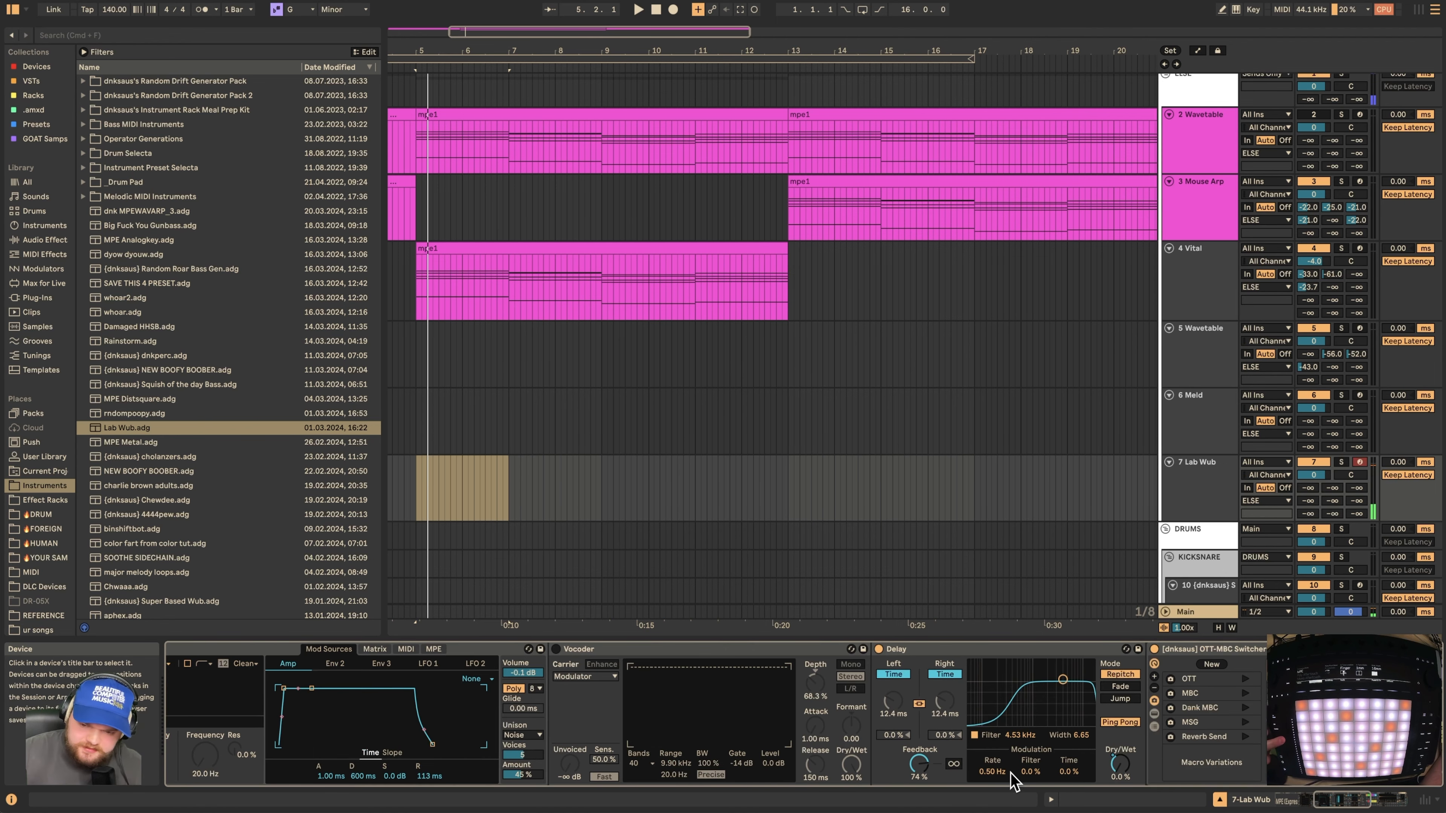
{"action": "scroll", "coordinate": [1095, 777], "scroll_direction": "right", "scroll_amount": 5}
{"action": "scroll", "coordinate": [1096, 777], "scroll_direction": "left", "scroll_amount": 5}
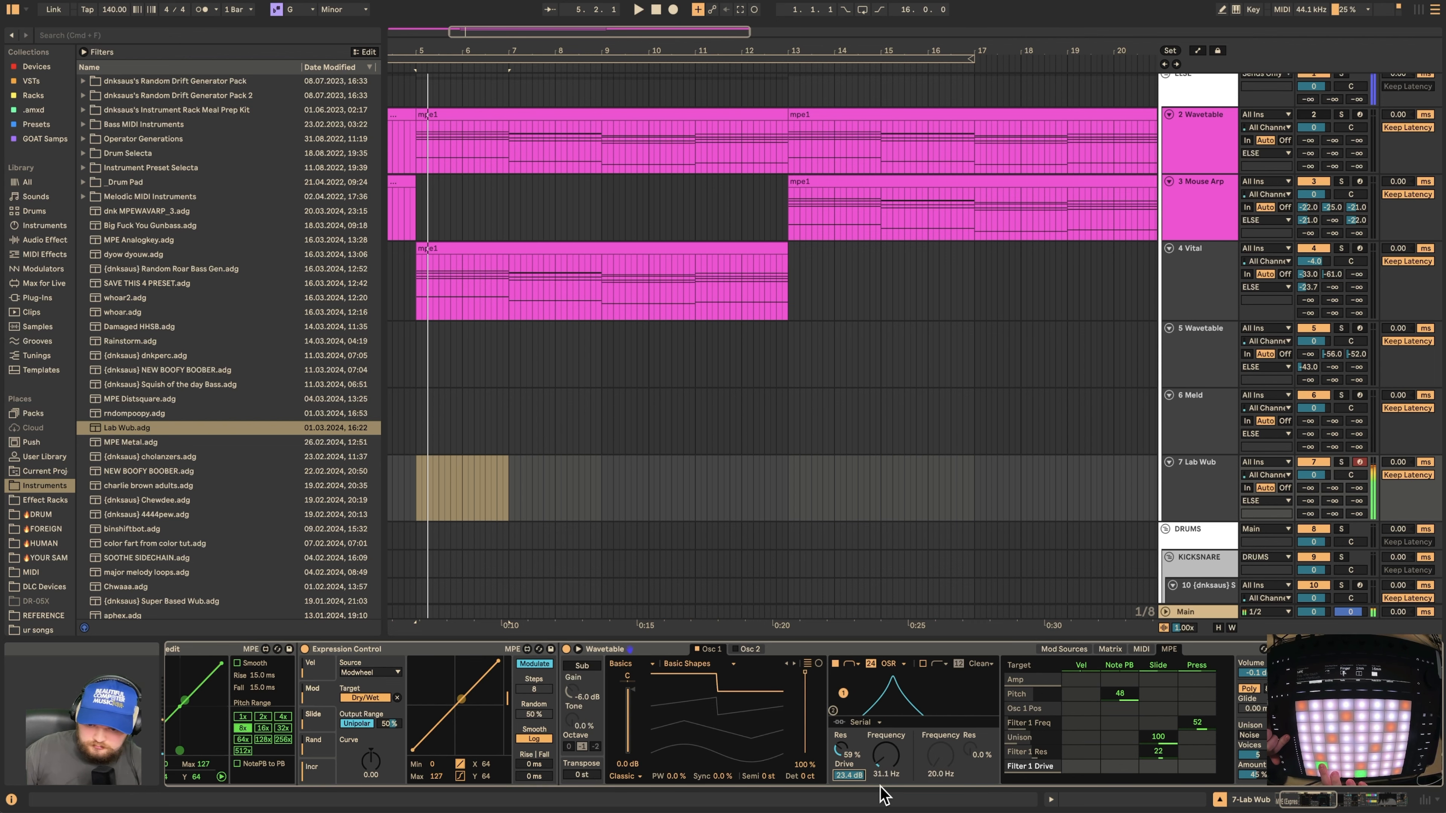
{"action": "scroll", "coordinate": [879, 792], "scroll_direction": "left", "scroll_amount": 3}
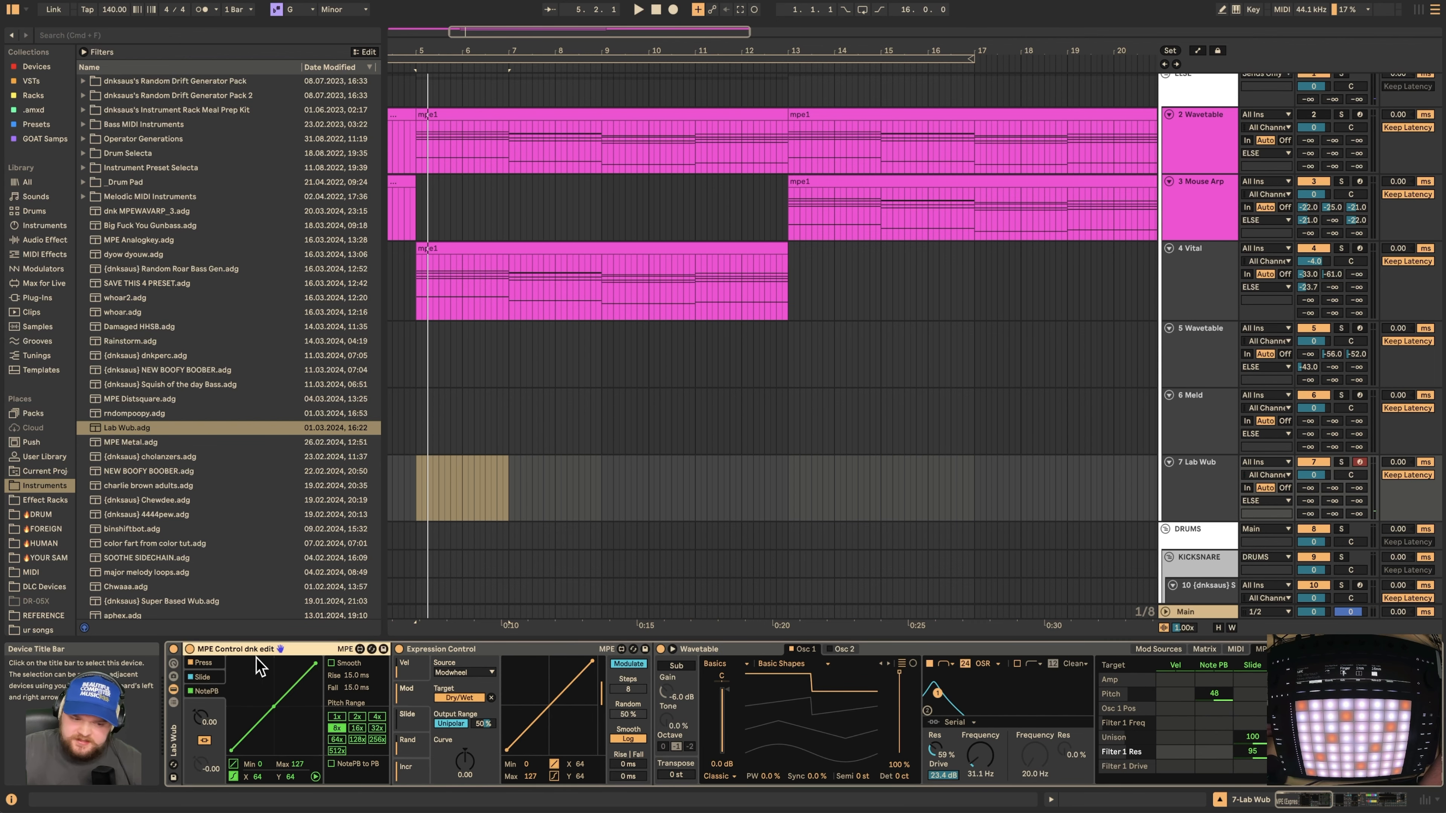